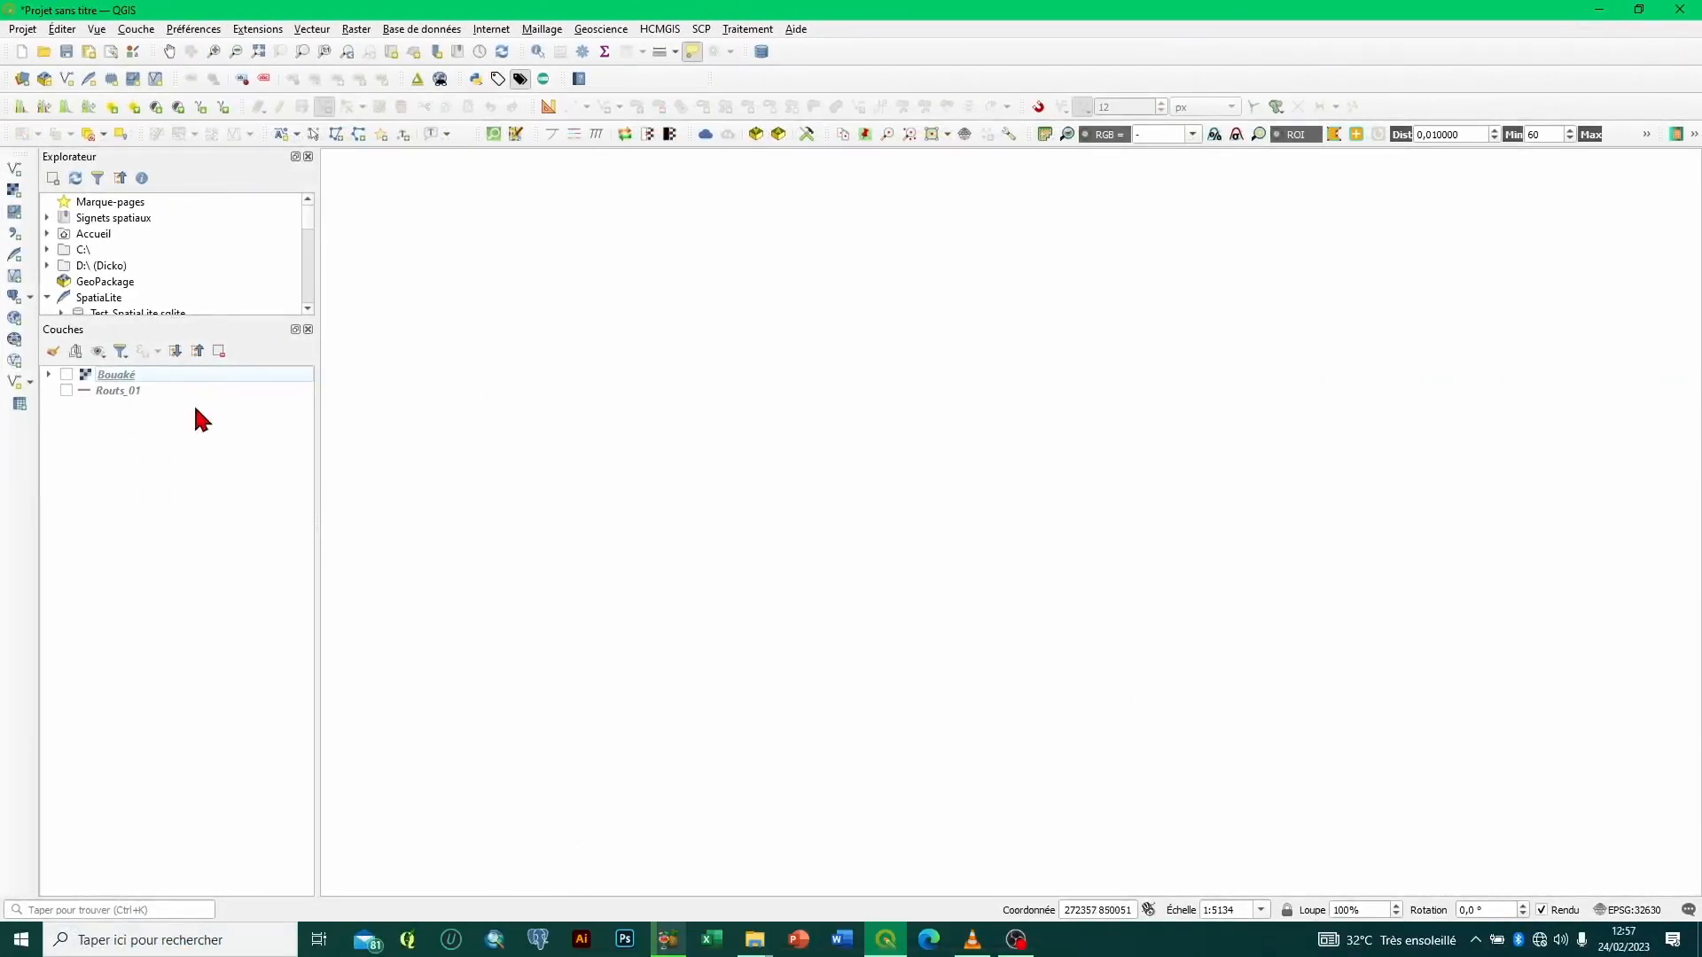
Step: Add the raster file Bouaké.tif from the Numerisation folder to the project as a layer
click(184, 373)
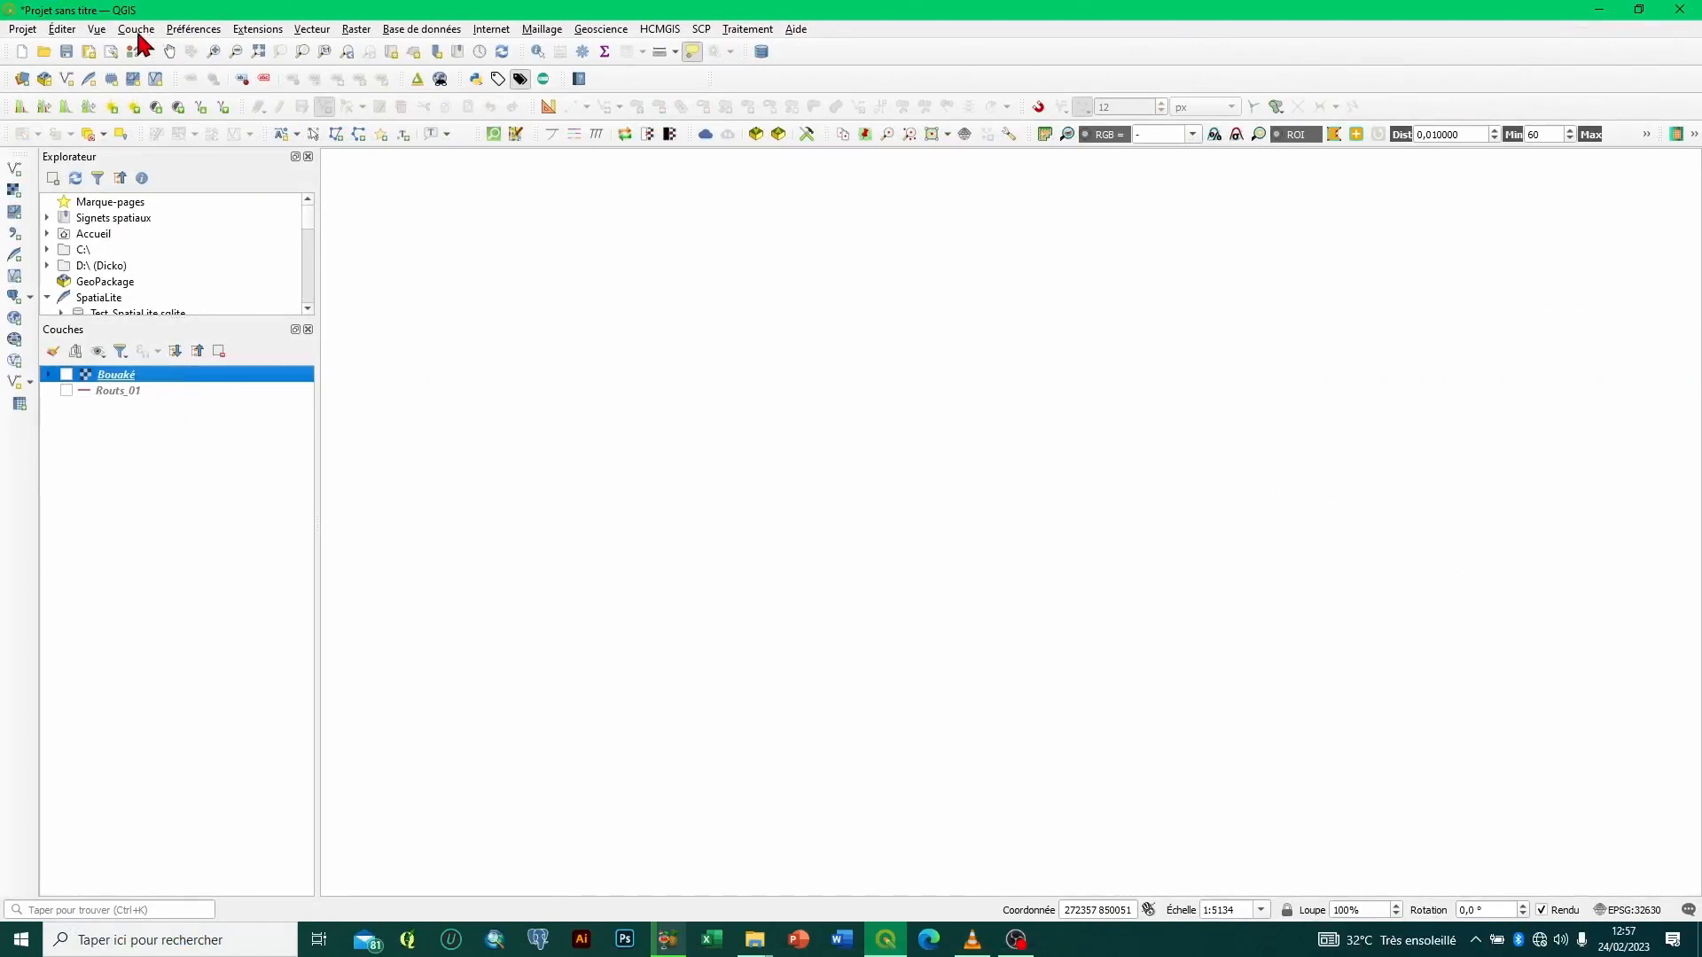
click(139, 30)
mouse_move(186, 94)
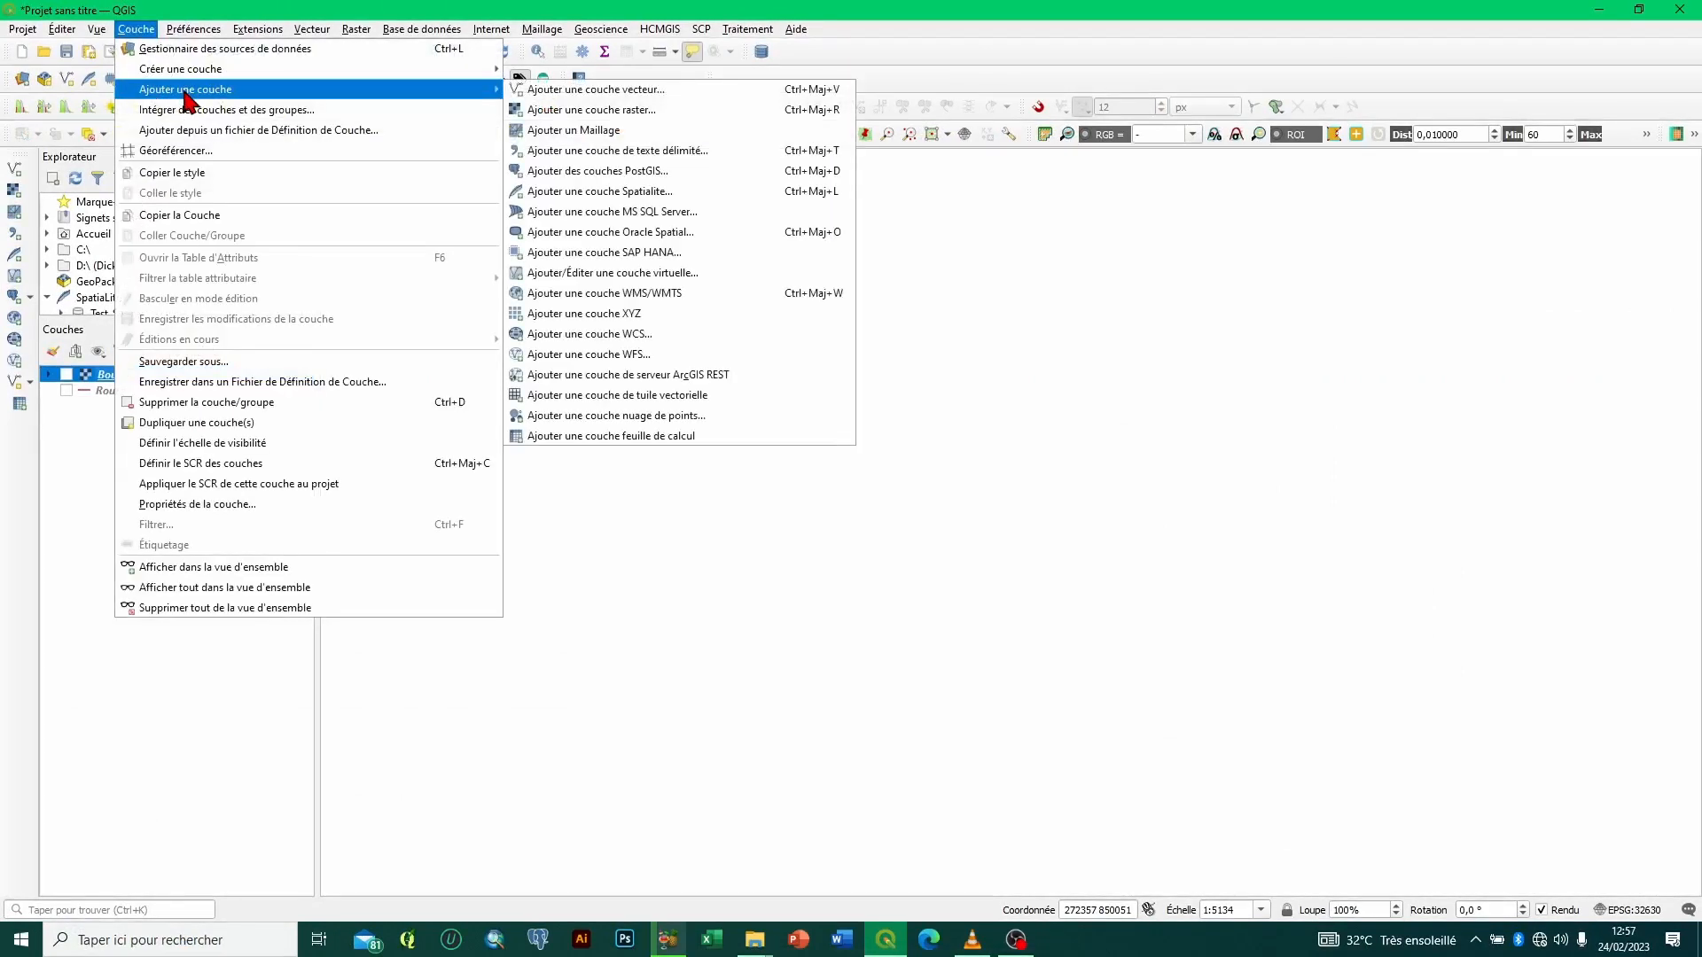
click(582, 112)
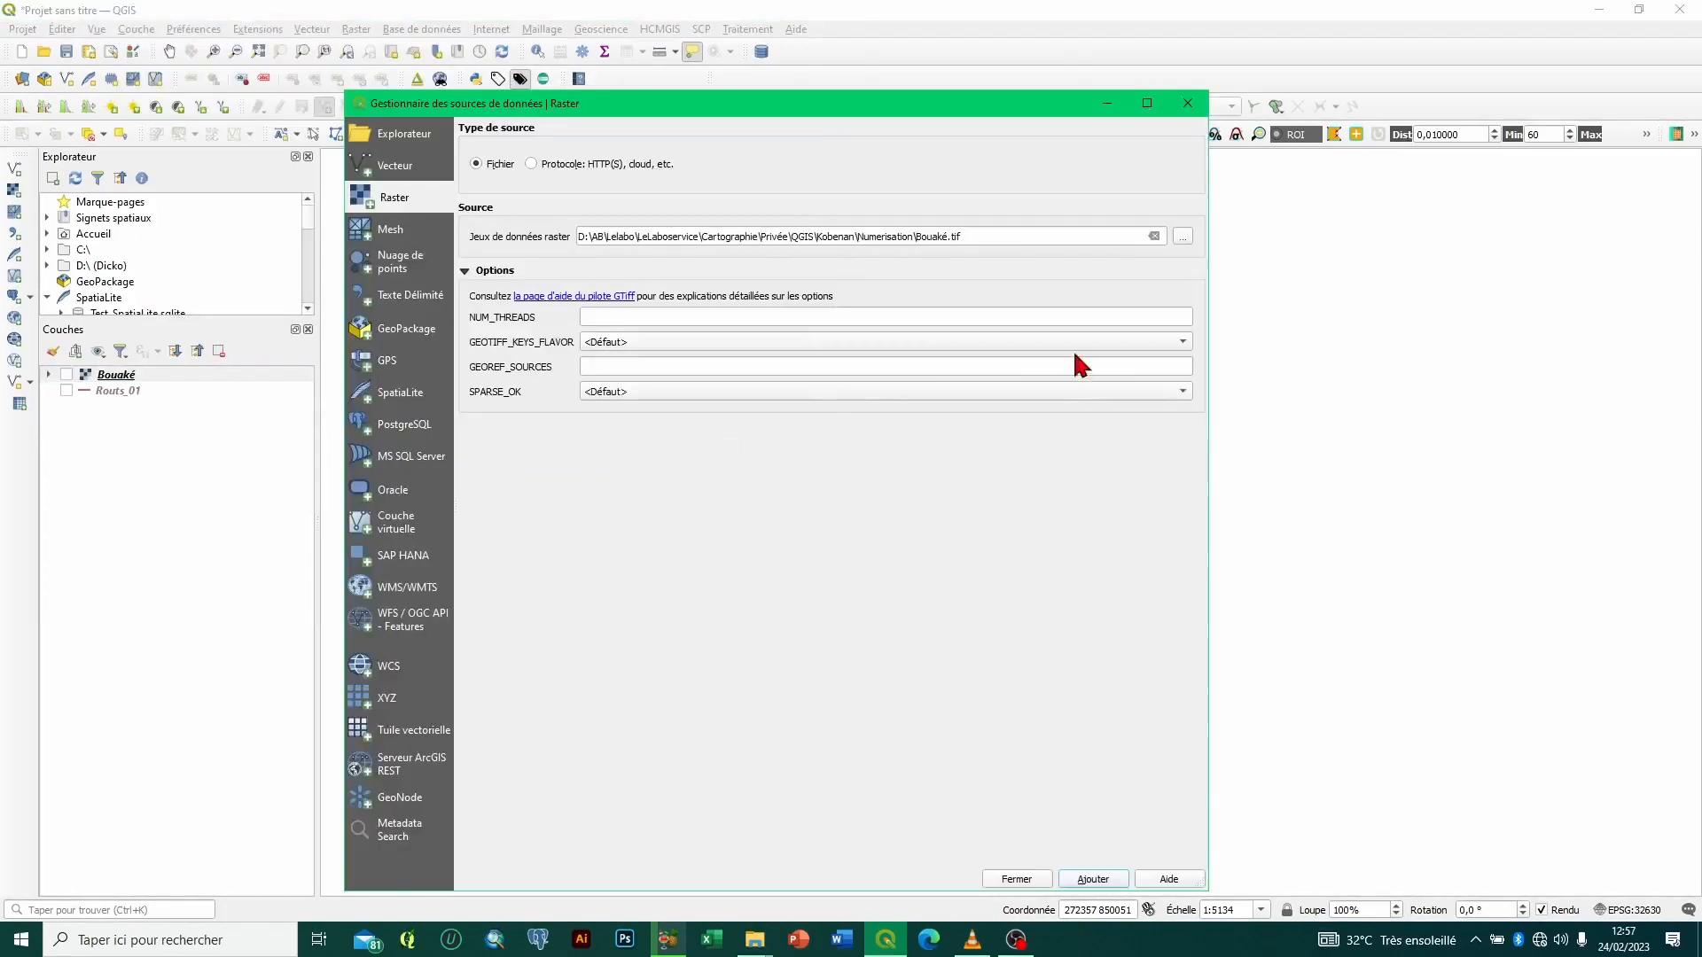
click(1183, 236)
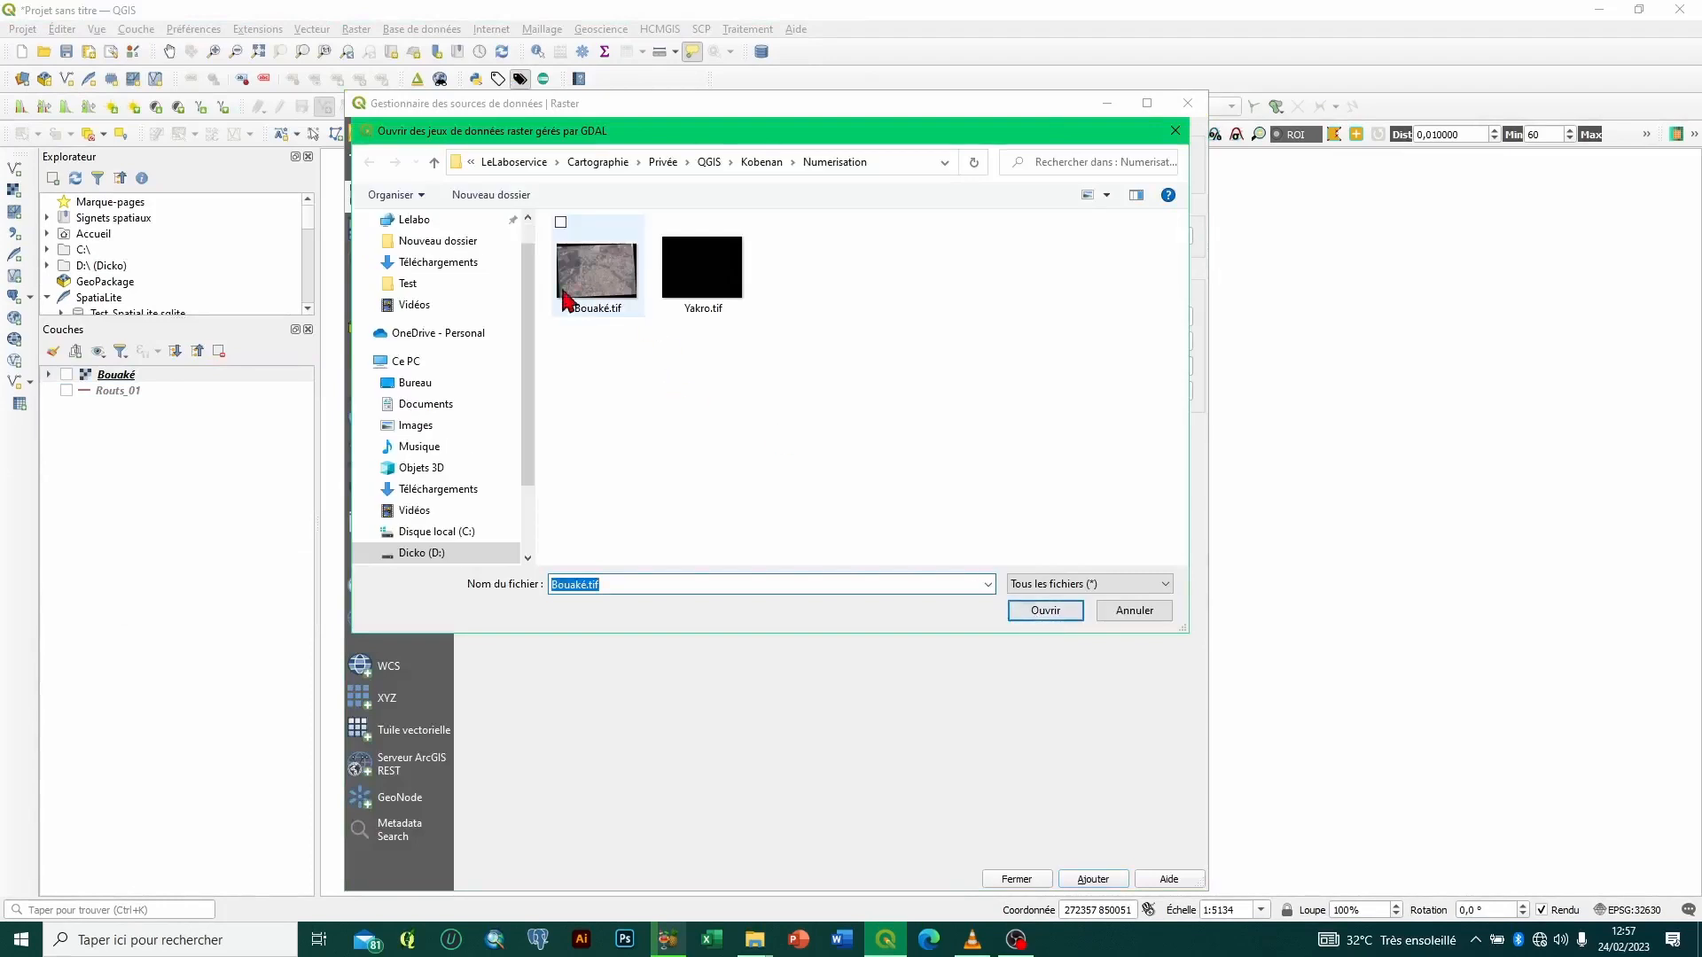
click(610, 281)
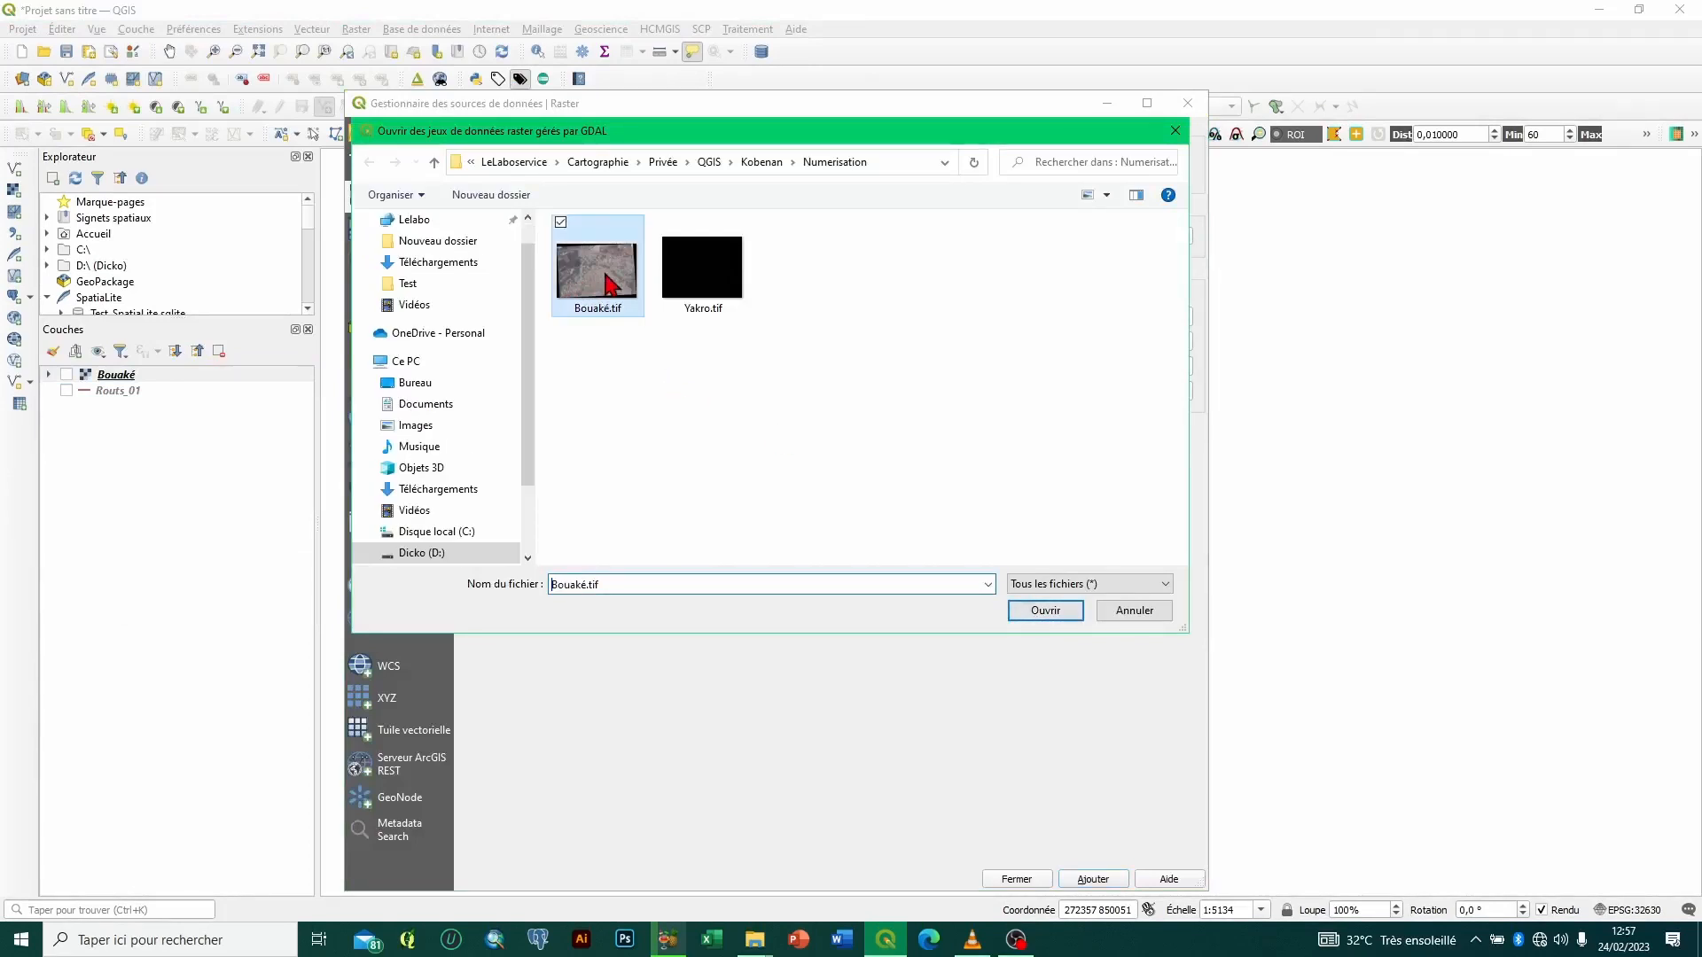
click(1055, 610)
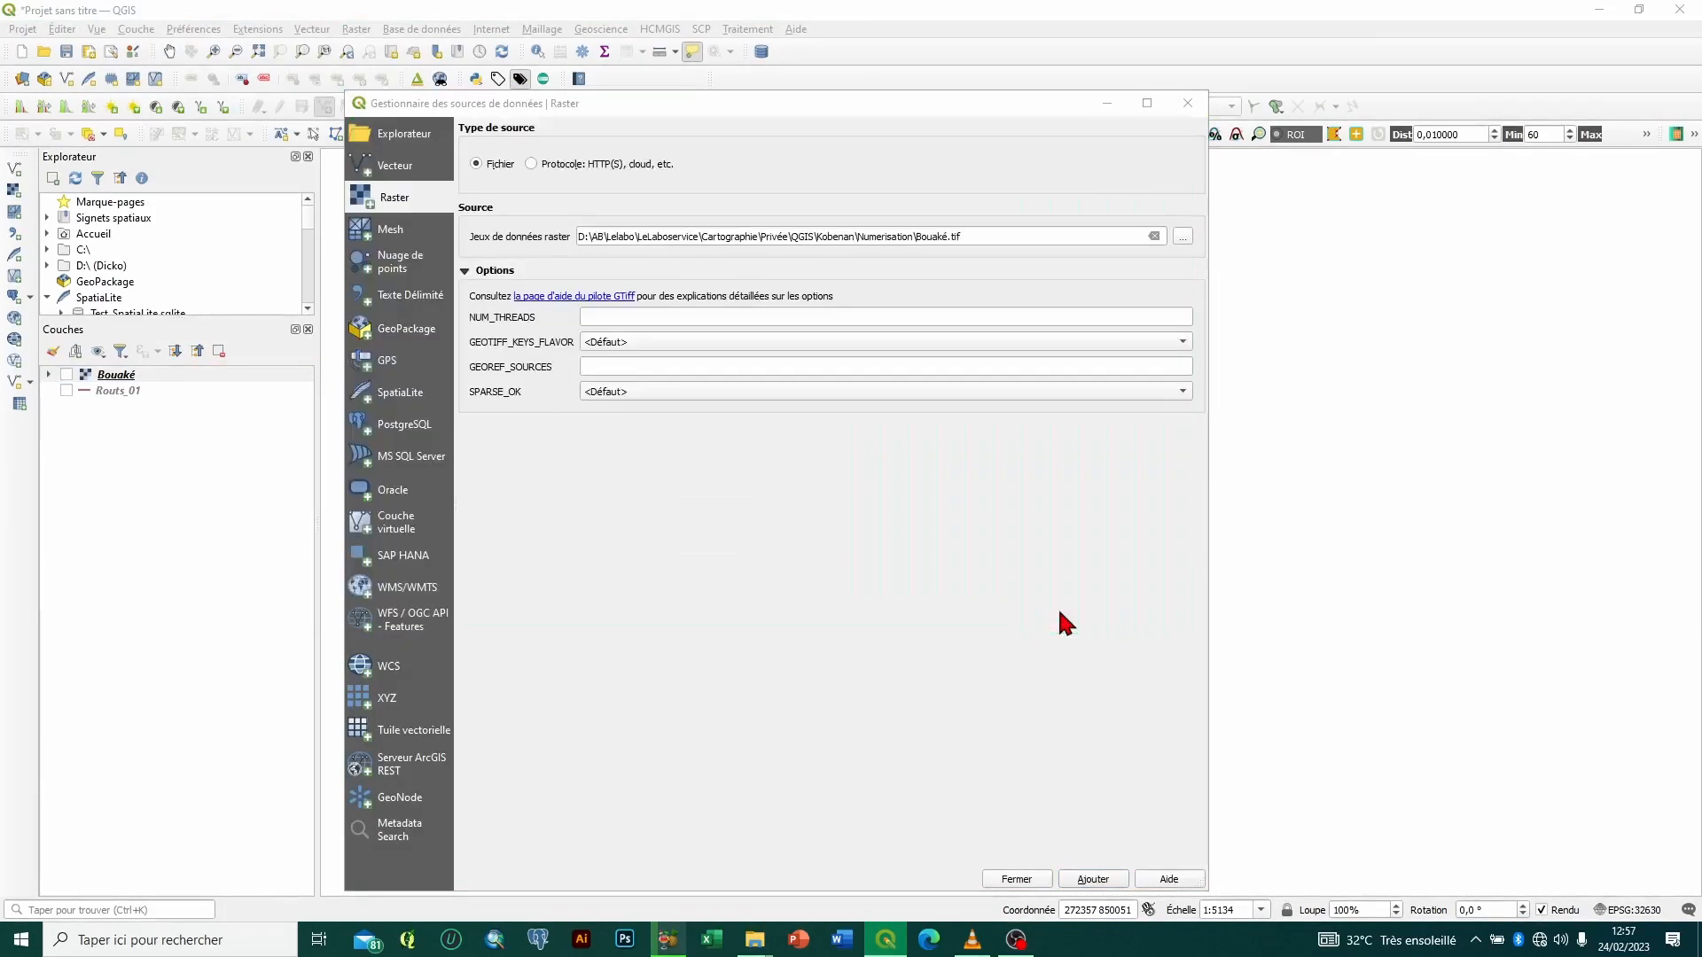
click(1099, 884)
click(1029, 884)
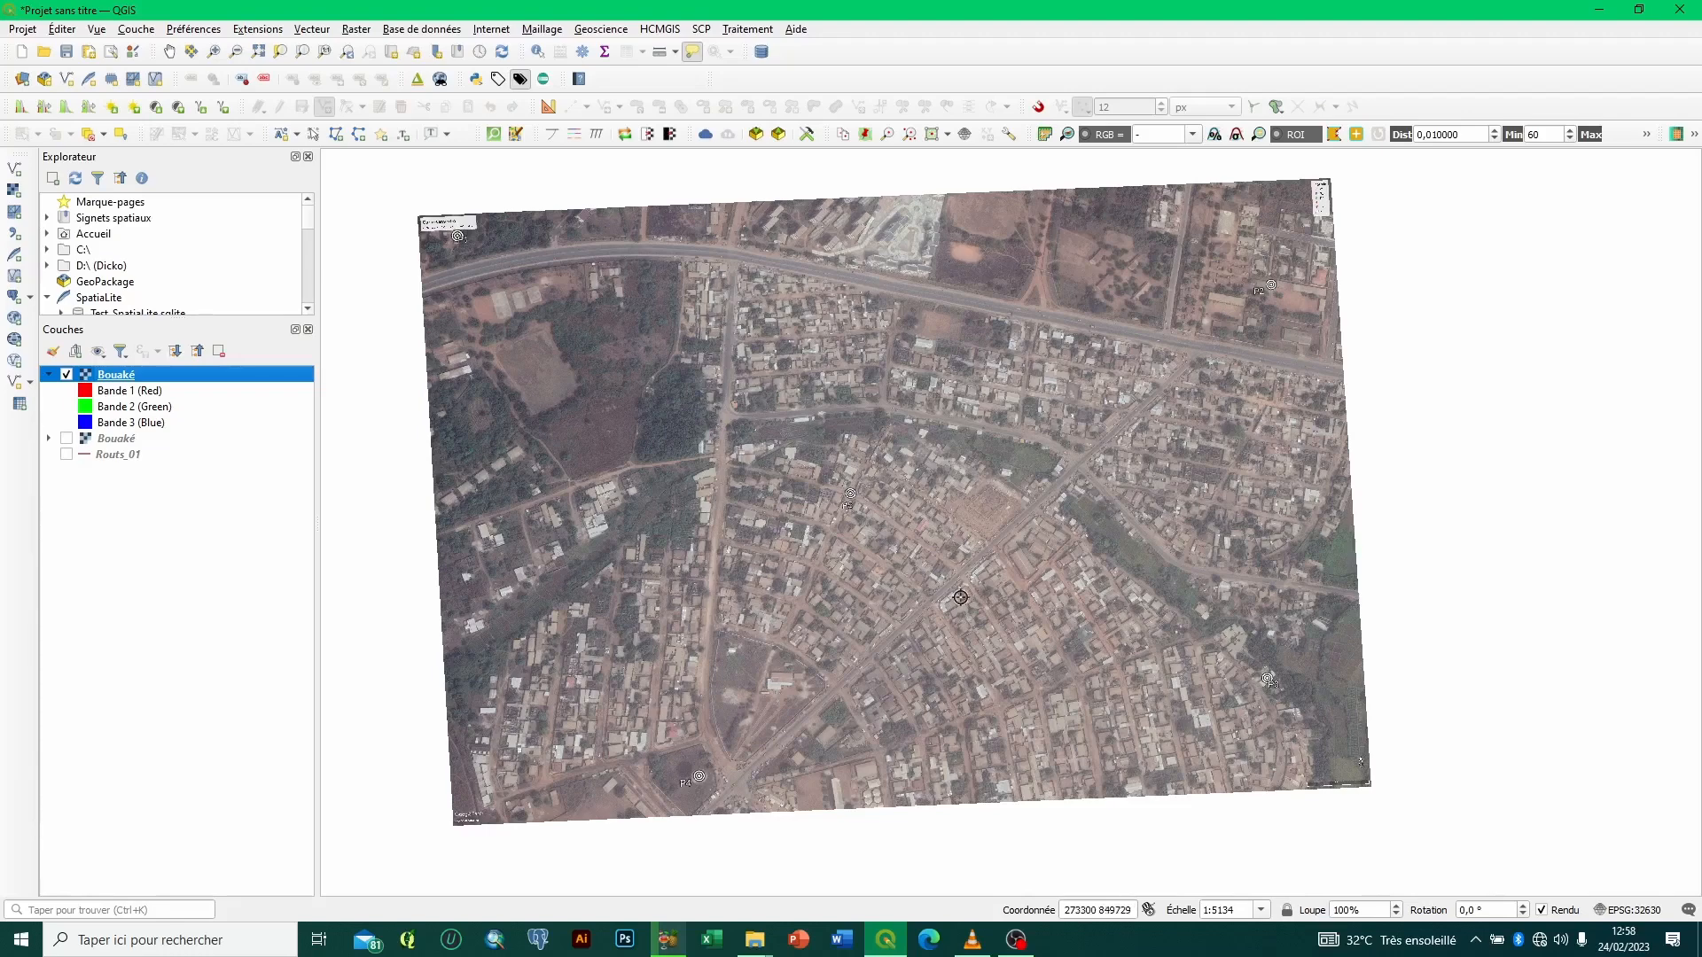
Step: Zoom the map to the full extent of the newly added Bouaké raster layer
scroll(942, 615, down, 5)
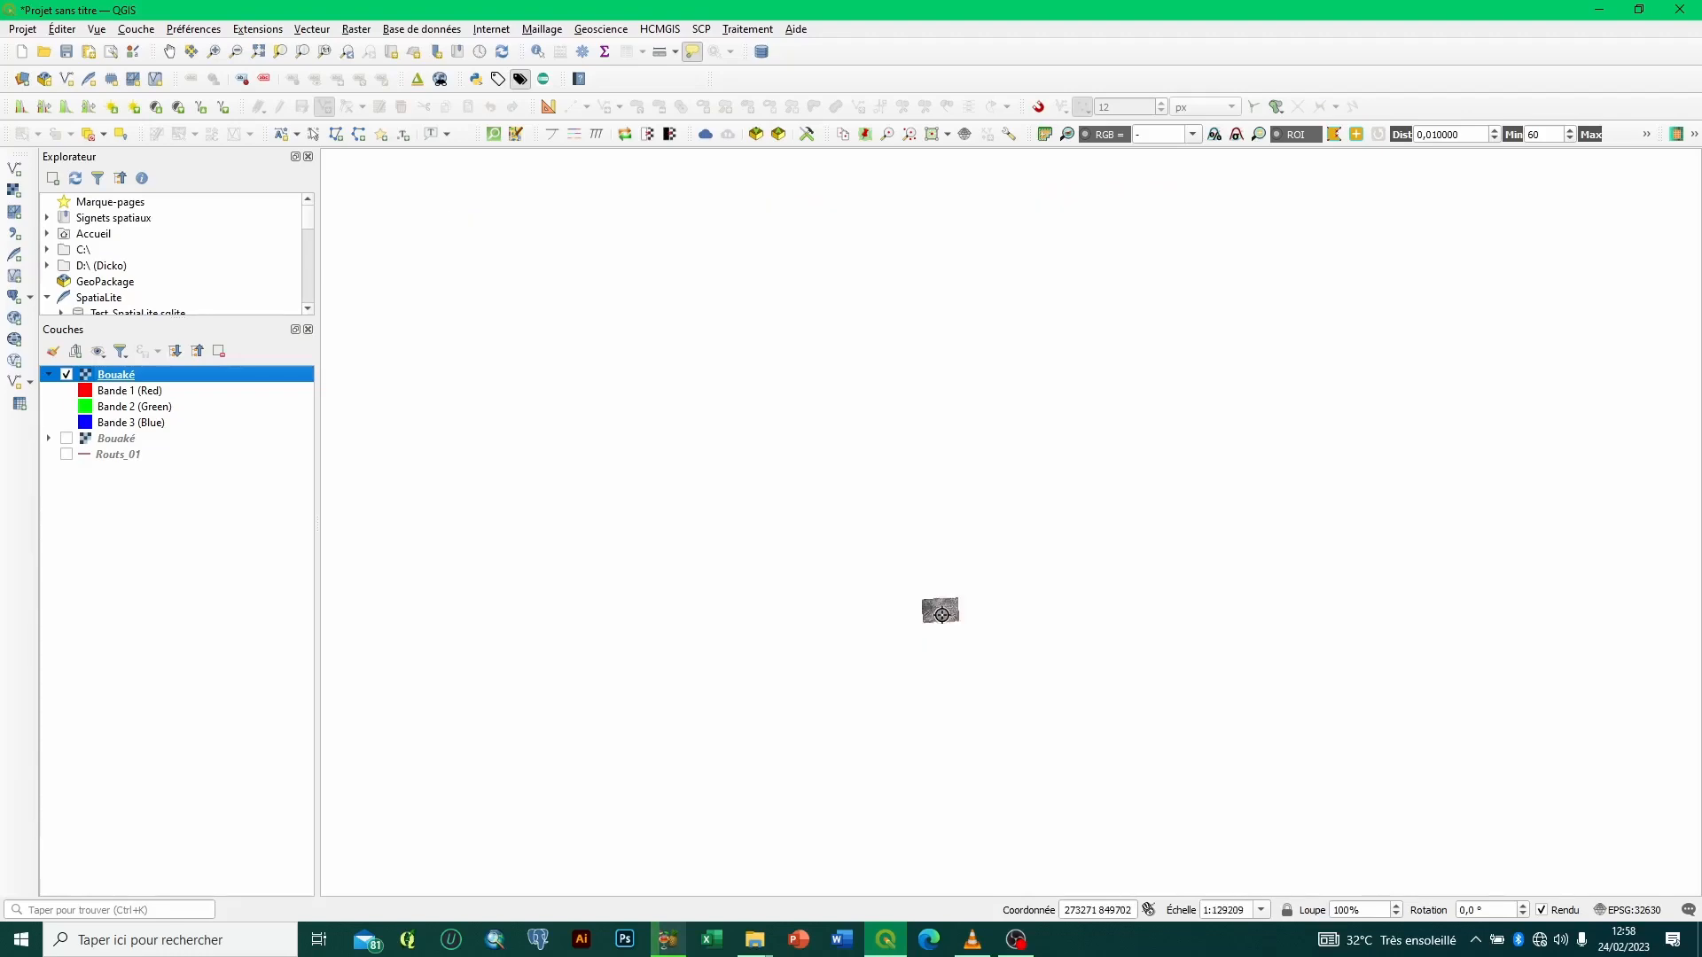
click(170, 54)
click(464, 257)
drag(918, 572, 1015, 653)
scroll(1015, 653, up, 1)
drag(1274, 666, 1269, 536)
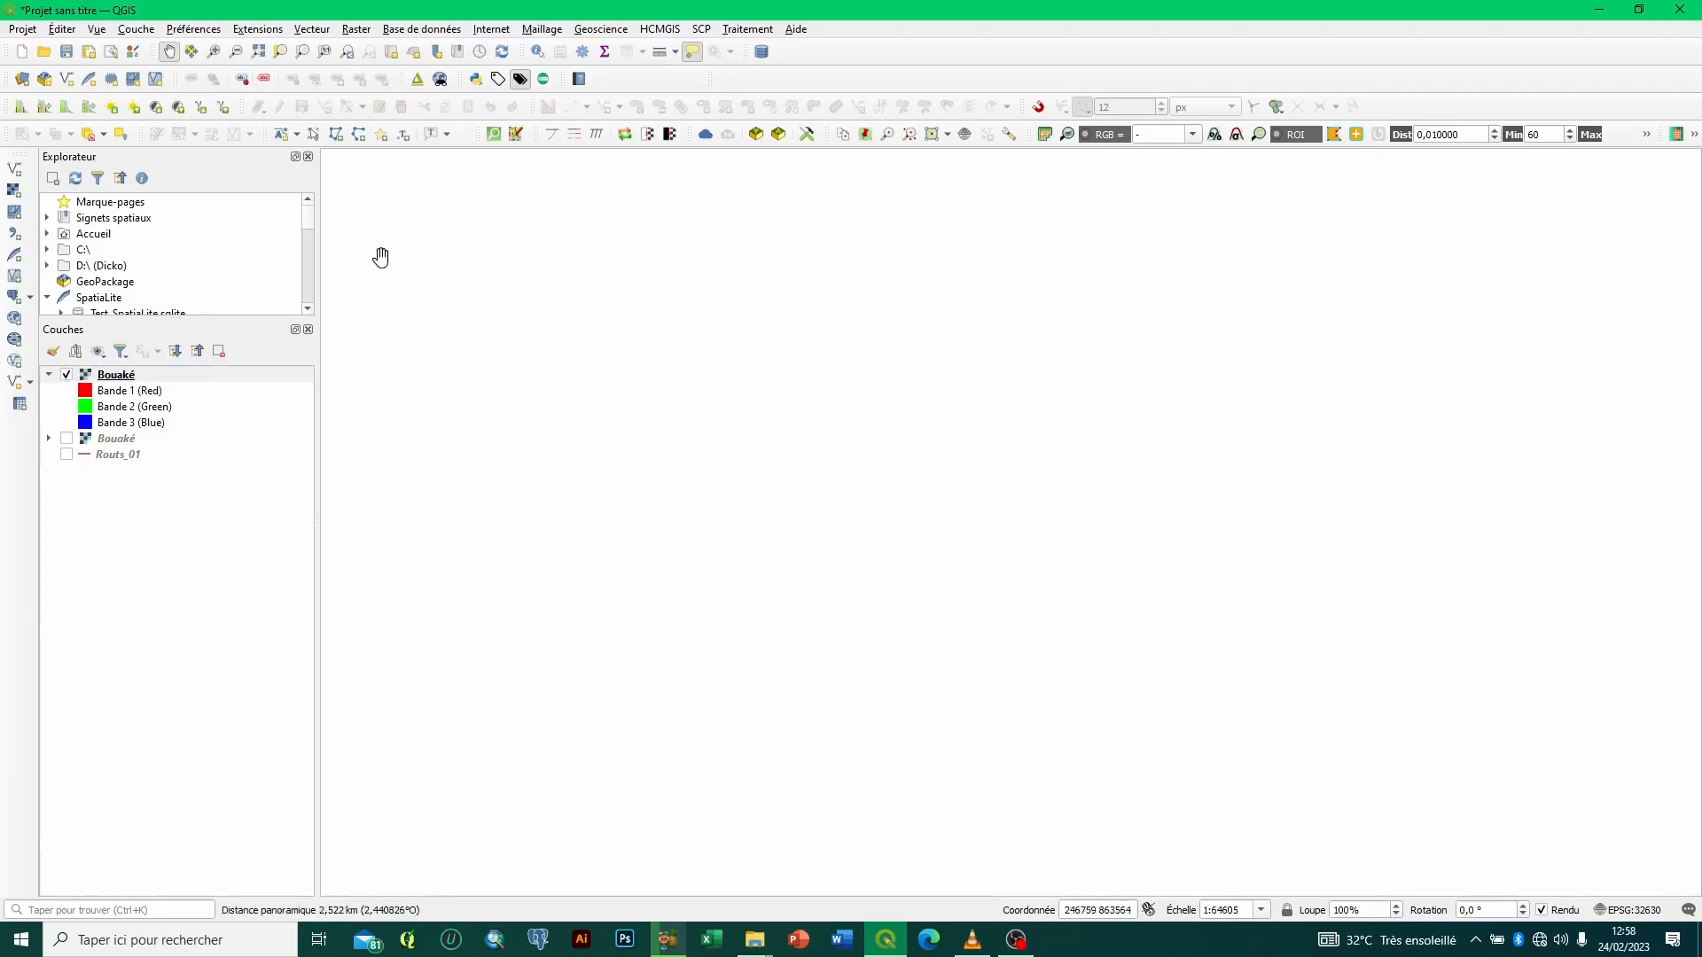
right_click(175, 375)
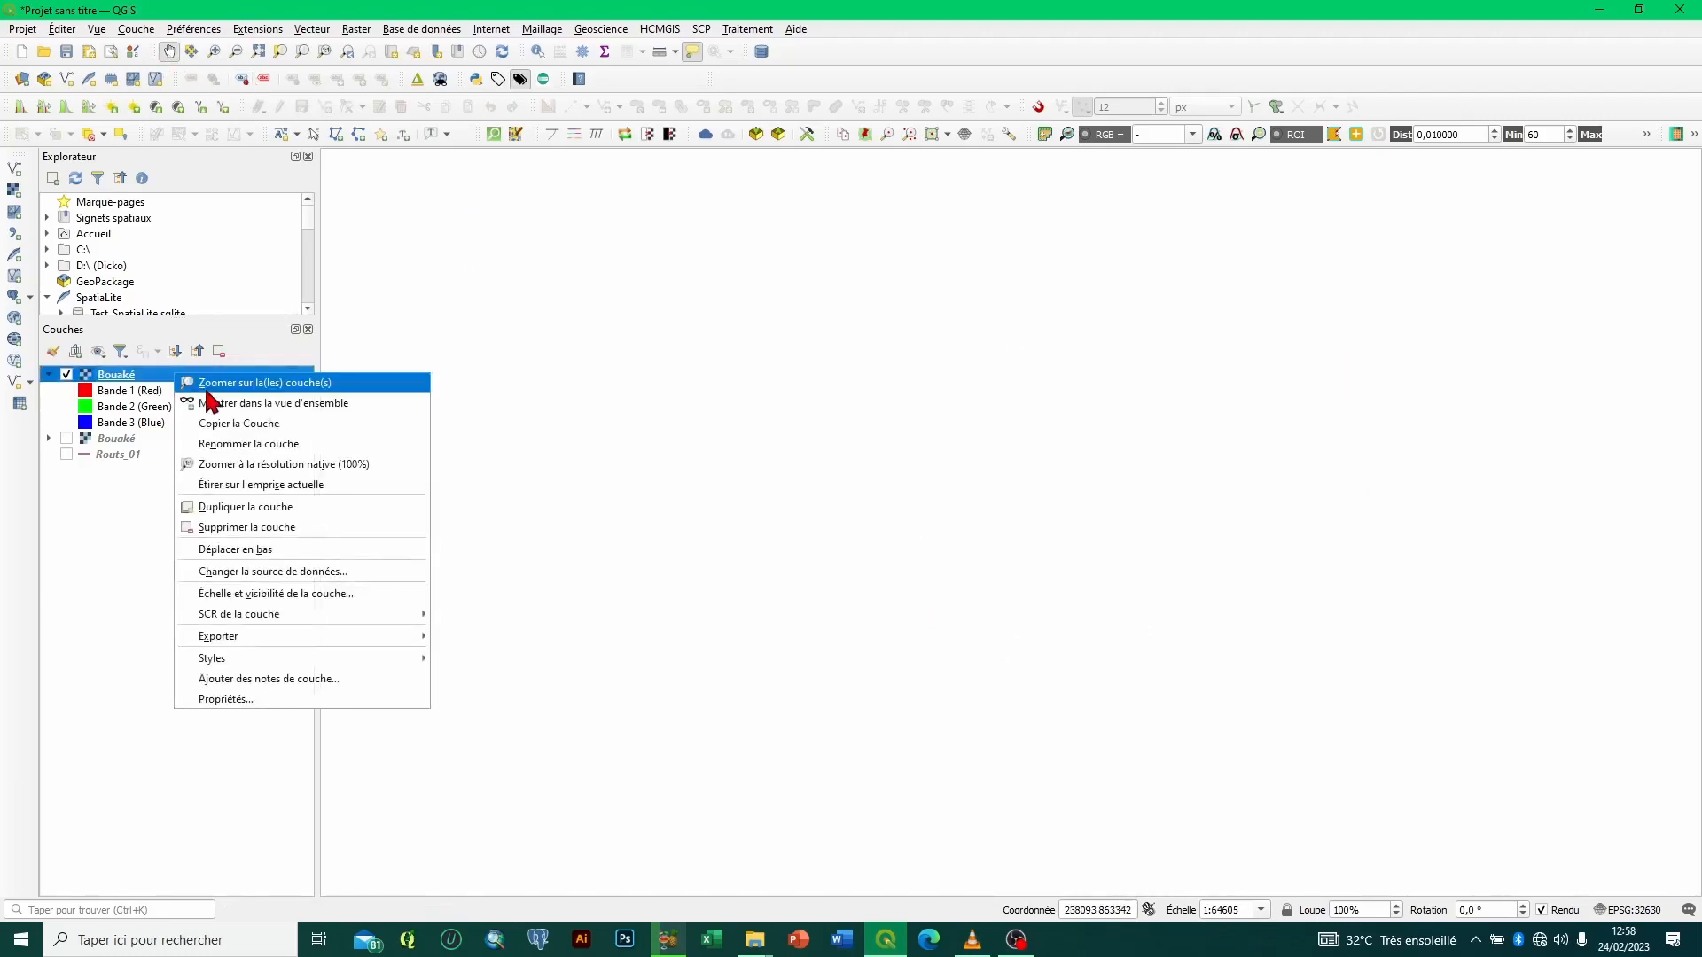
click(208, 382)
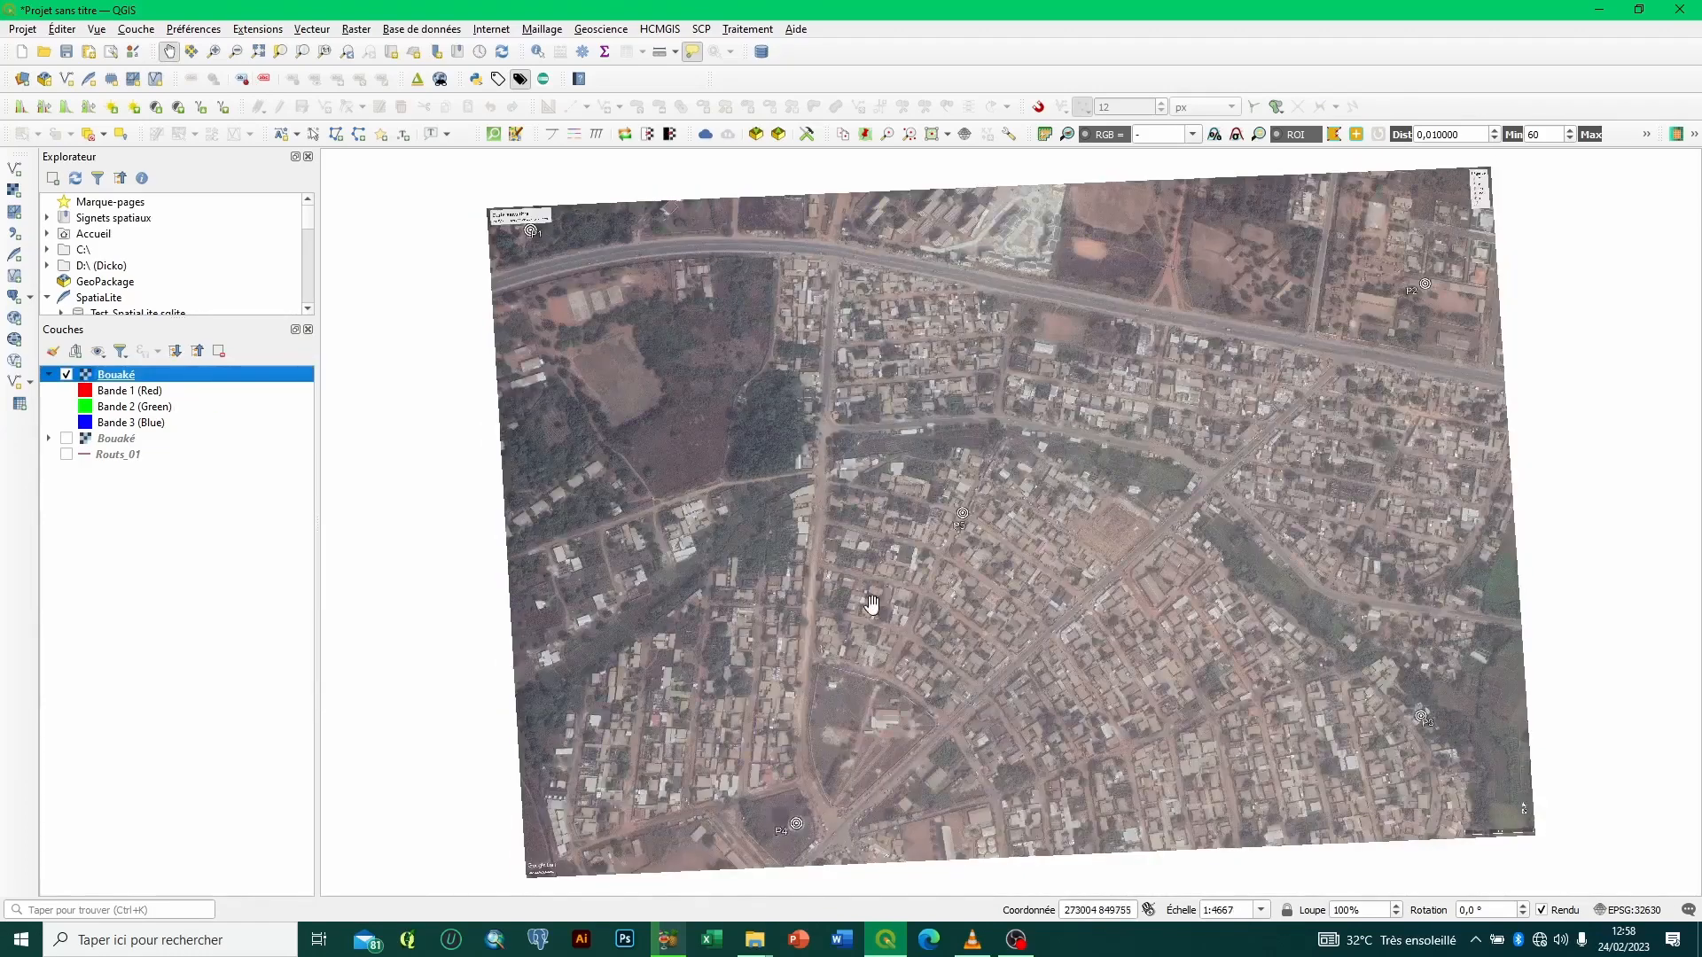
Step: Examine the Bouaké image up close, following the roads and junctions around points P4 and P5
drag(882, 647, 841, 502)
scroll(838, 653, down, 2)
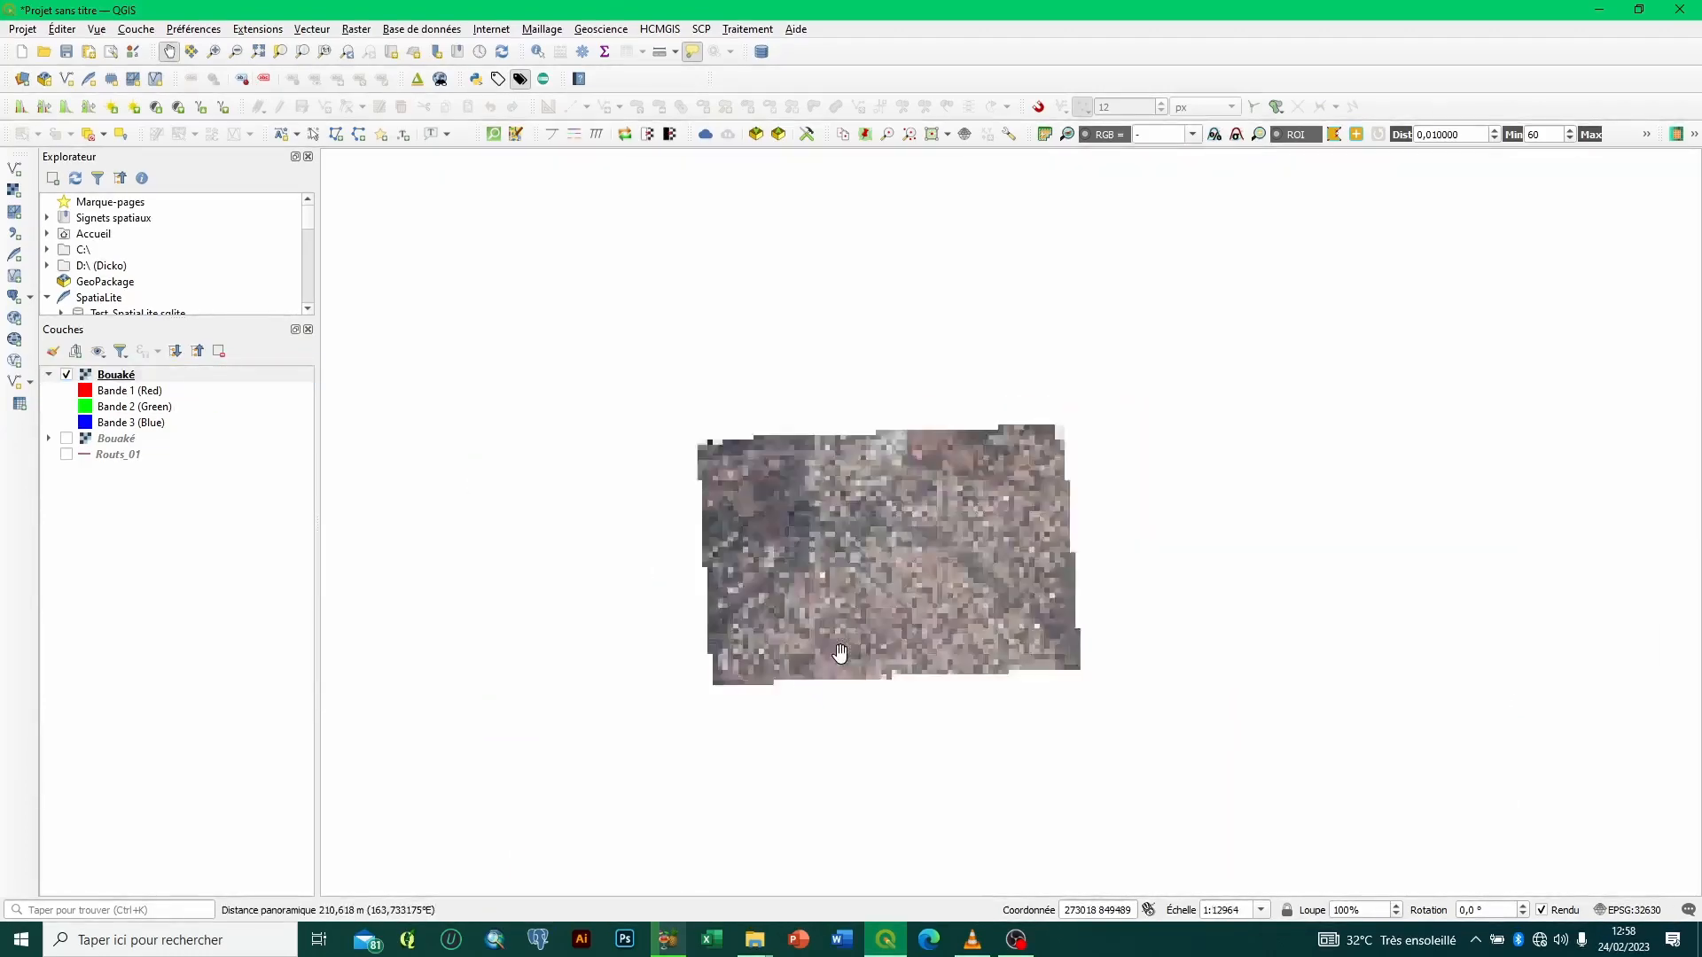
scroll(838, 654, up, 4)
drag(826, 715, 900, 525)
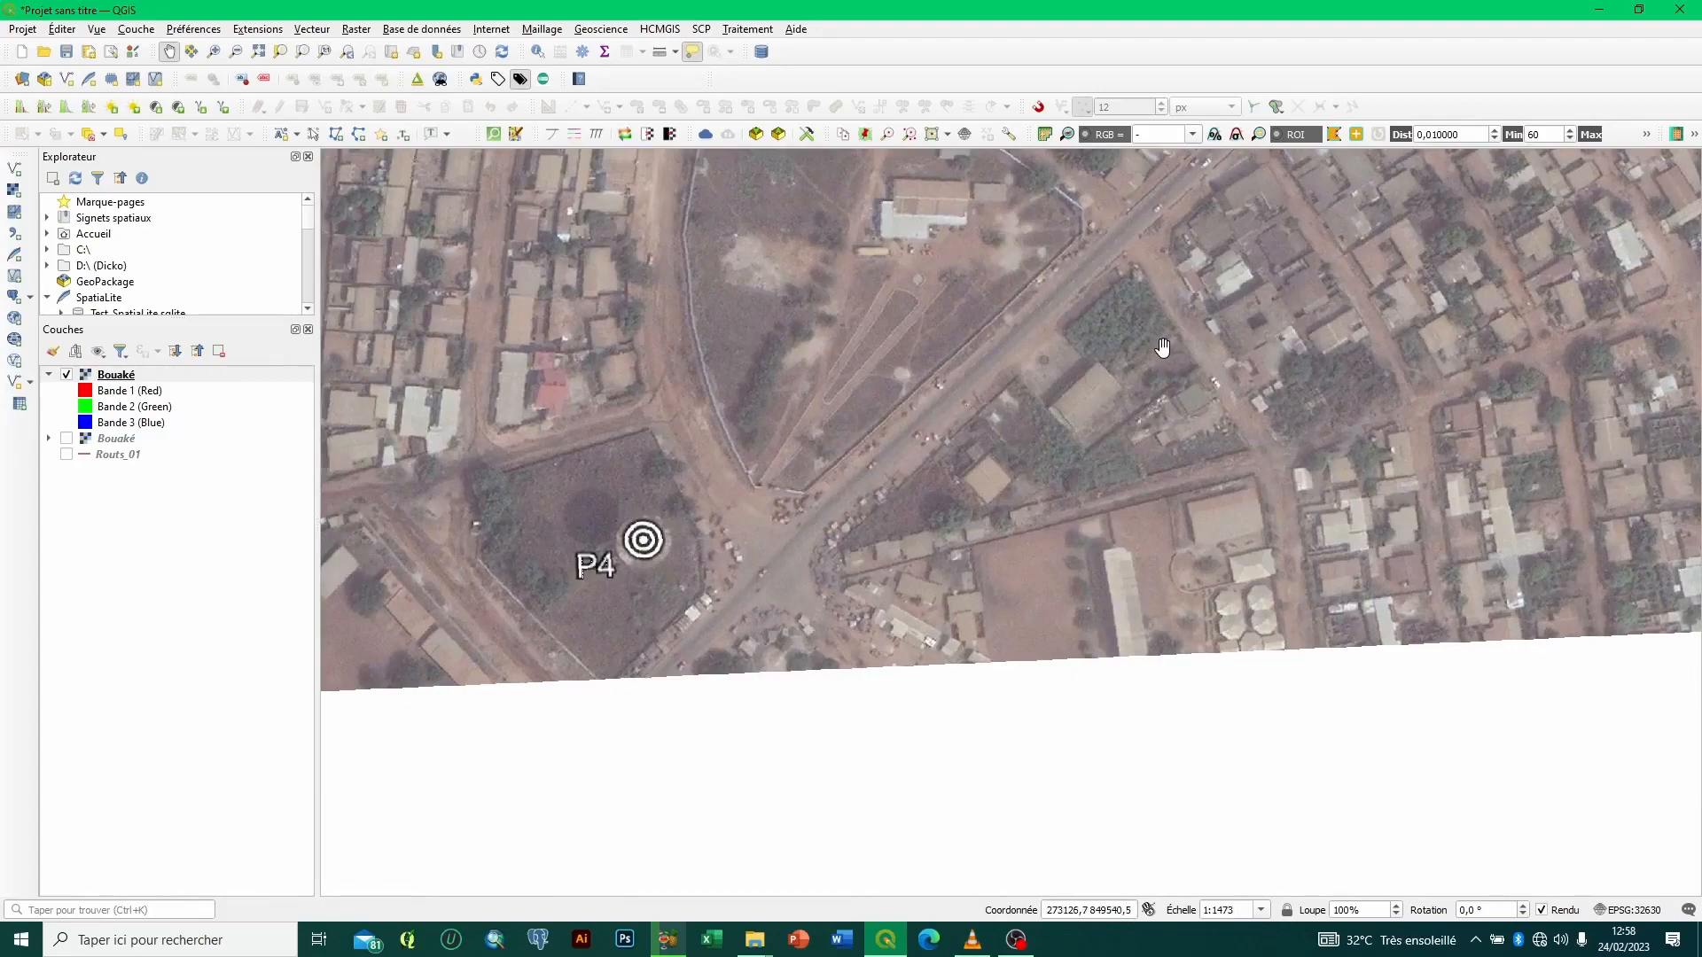
drag(1163, 347, 1114, 807)
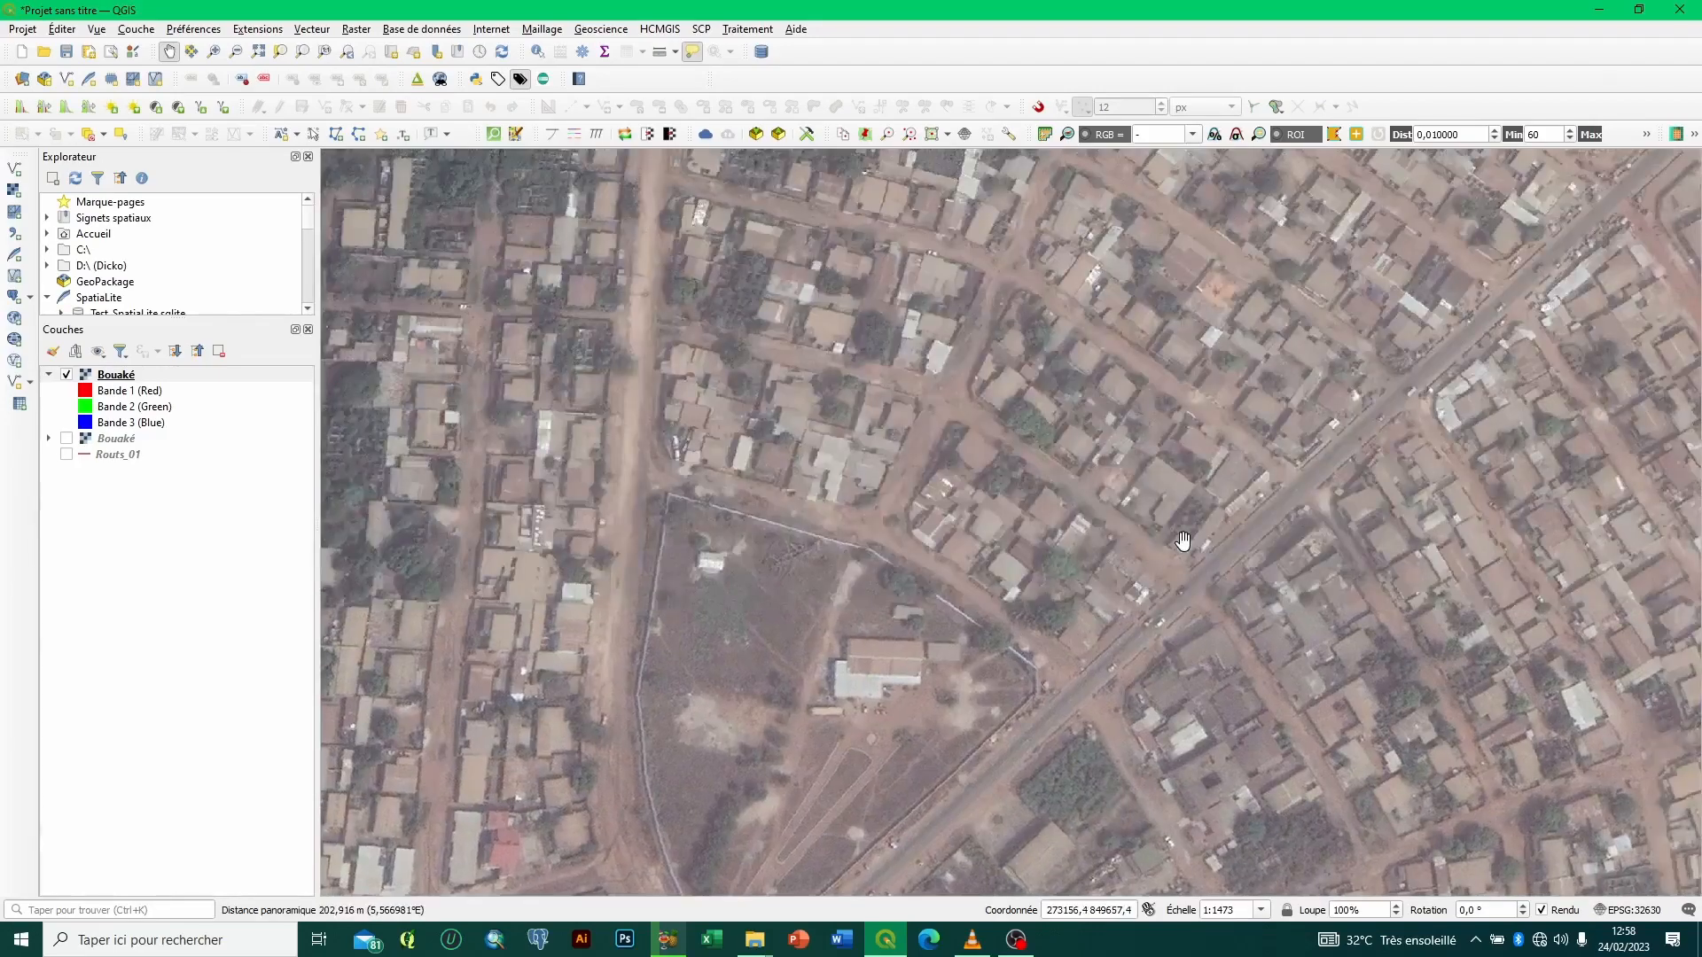
drag(1181, 539, 1099, 953)
drag(1099, 665, 1255, 891)
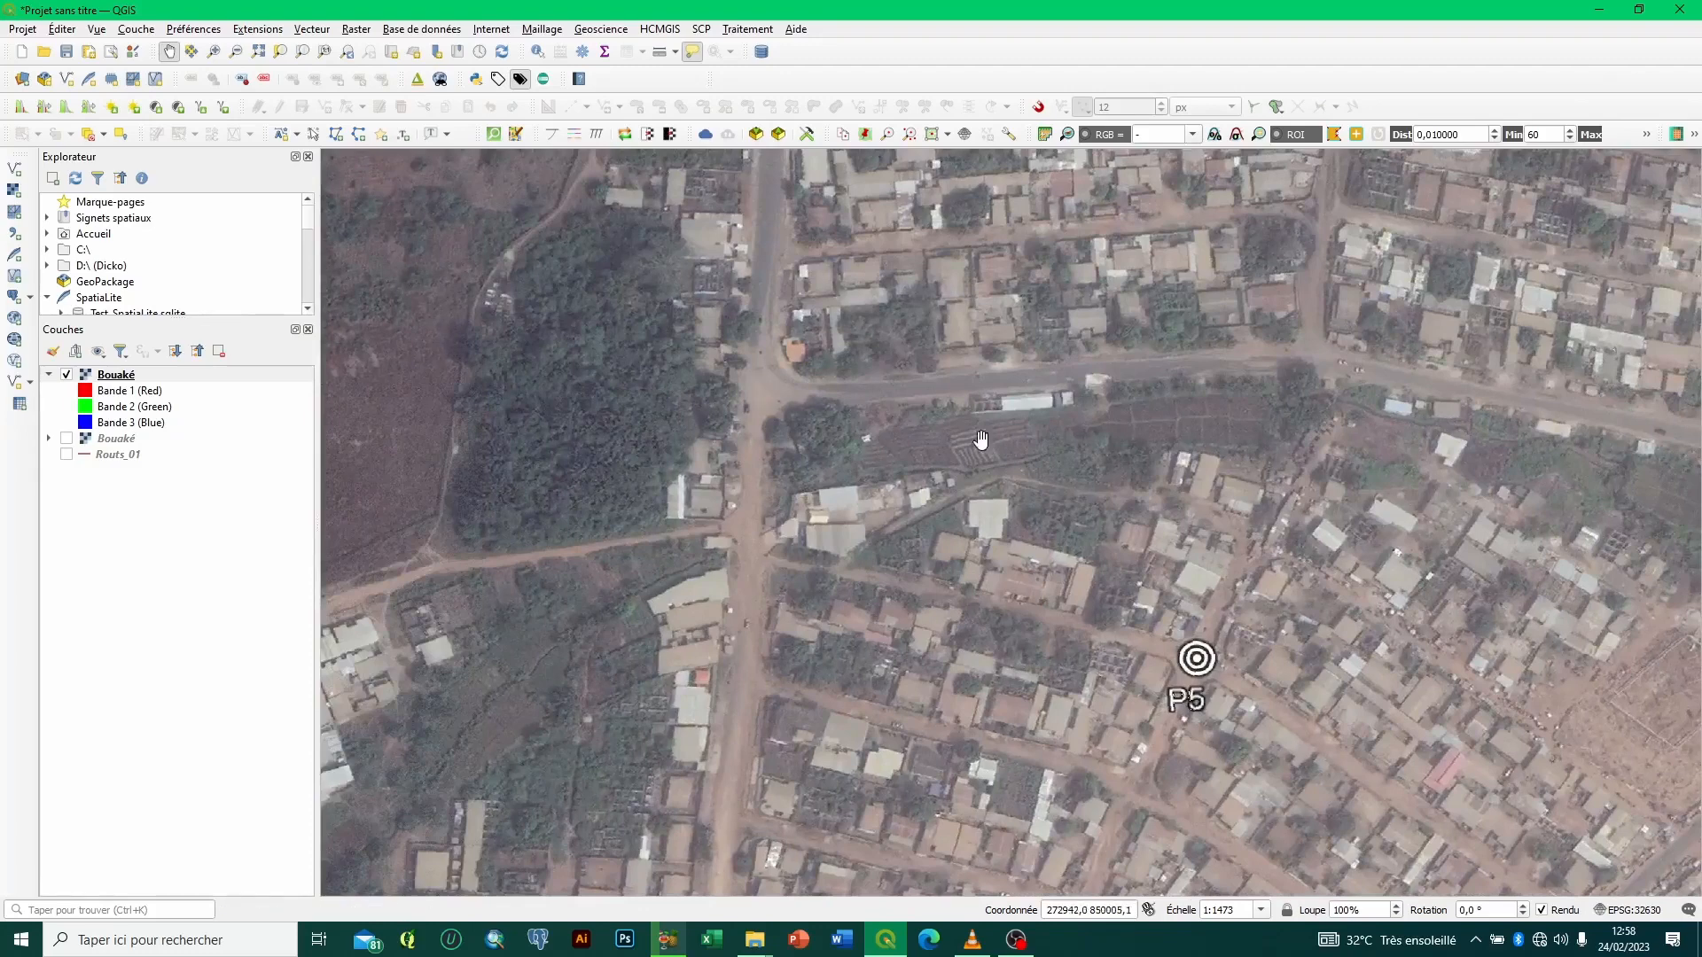
drag(1158, 441, 1008, 376)
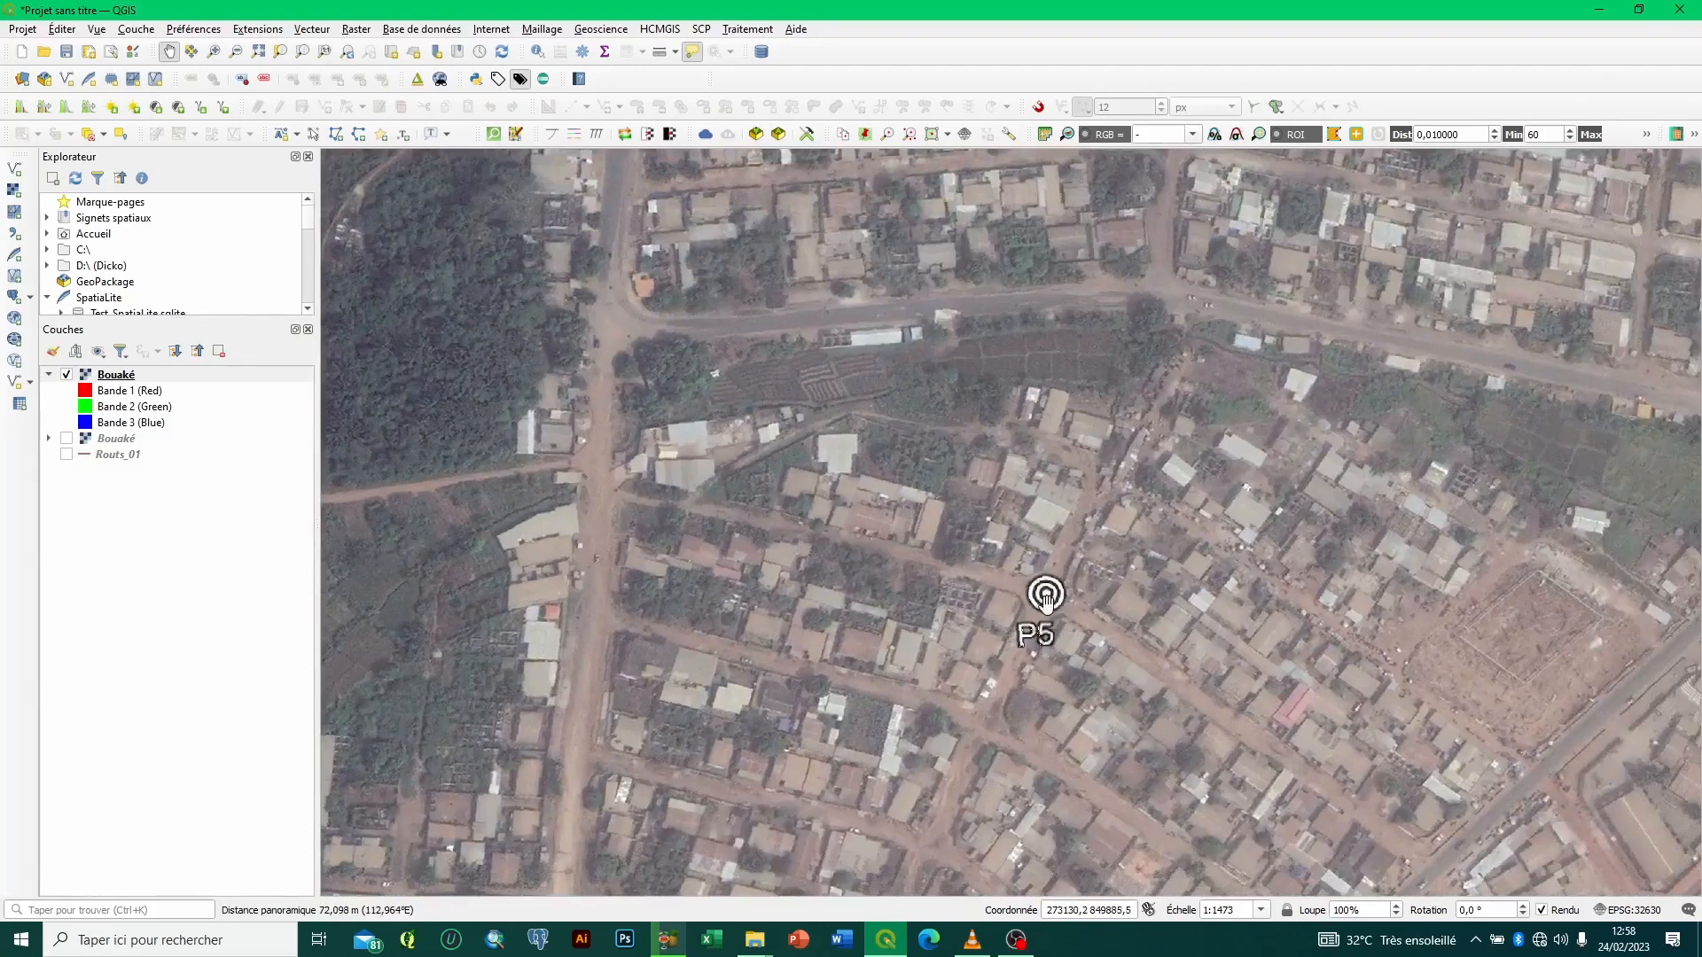
drag(1194, 678, 999, 547)
drag(1401, 638, 1062, 694)
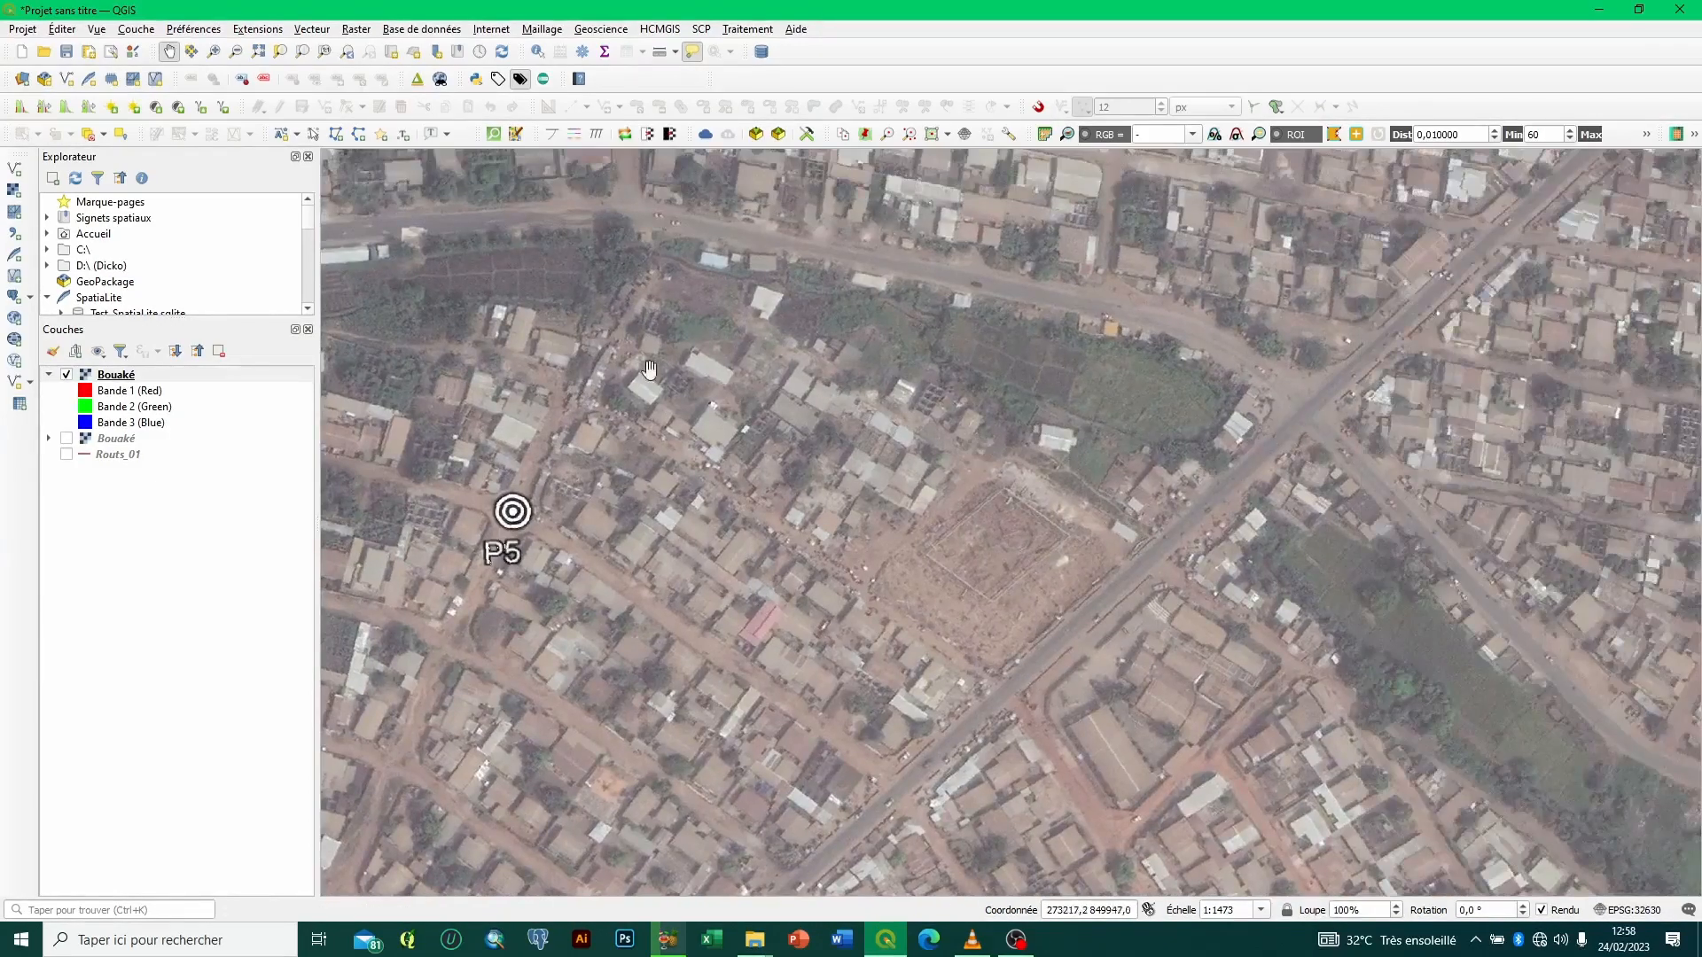
Step: Start a new shapefile layer and set its file to Carrefour_01 in the folder Nouveau dossier
click(137, 29)
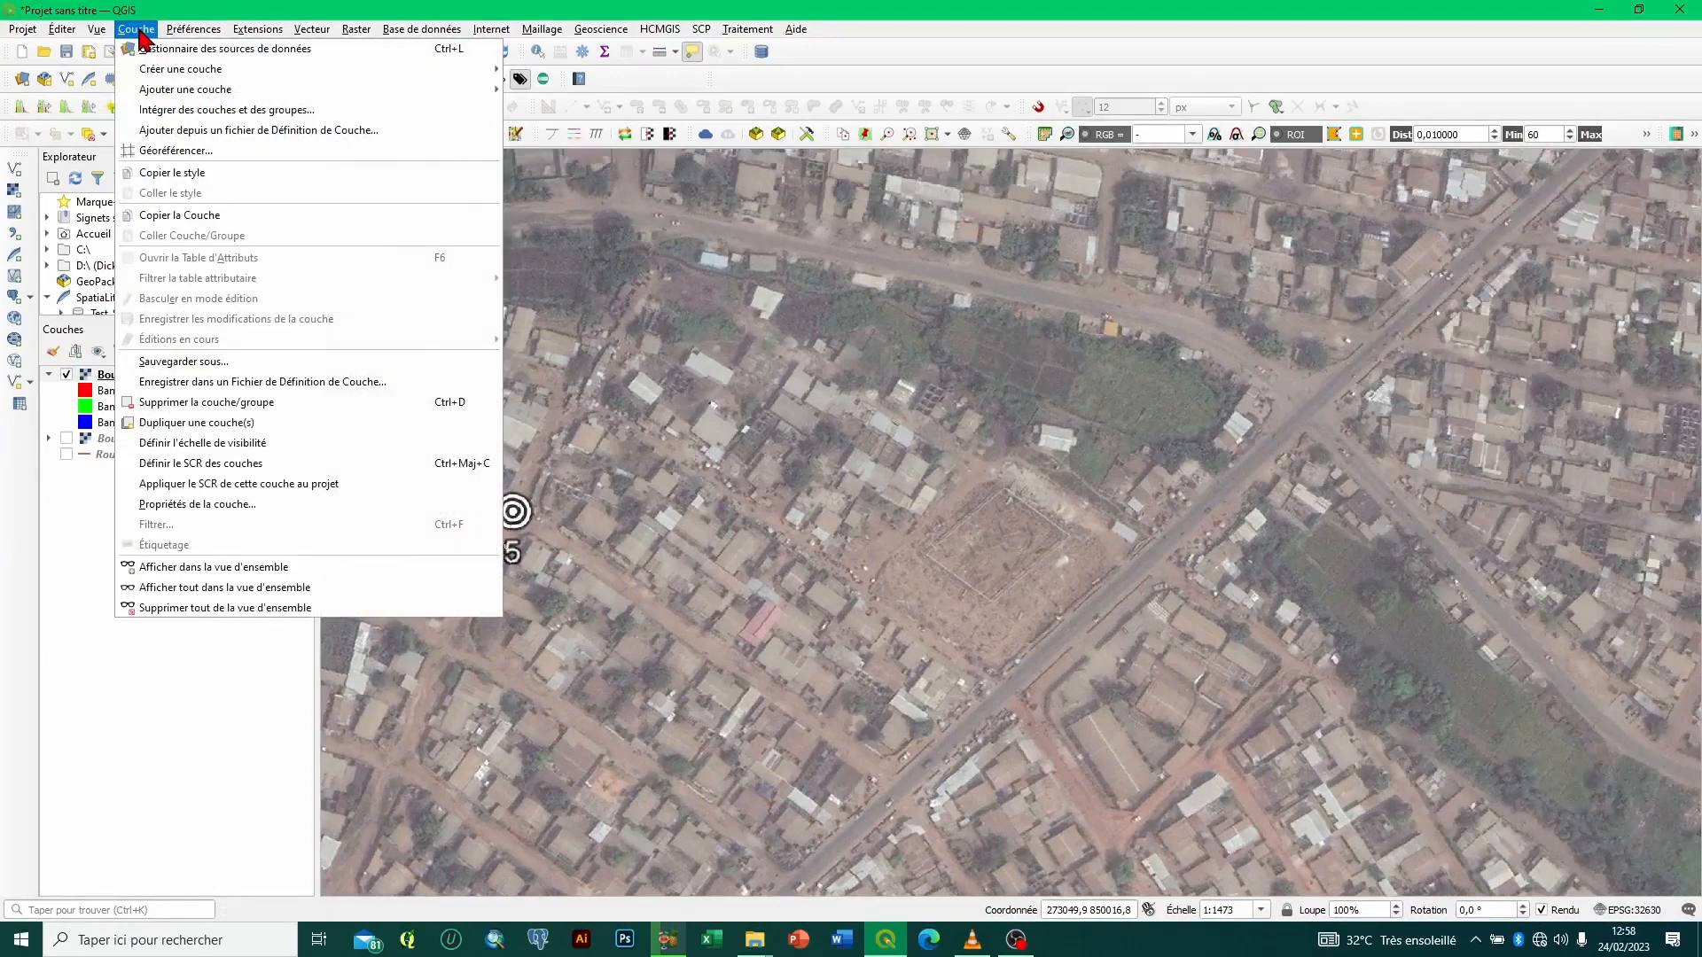
mouse_move(189, 75)
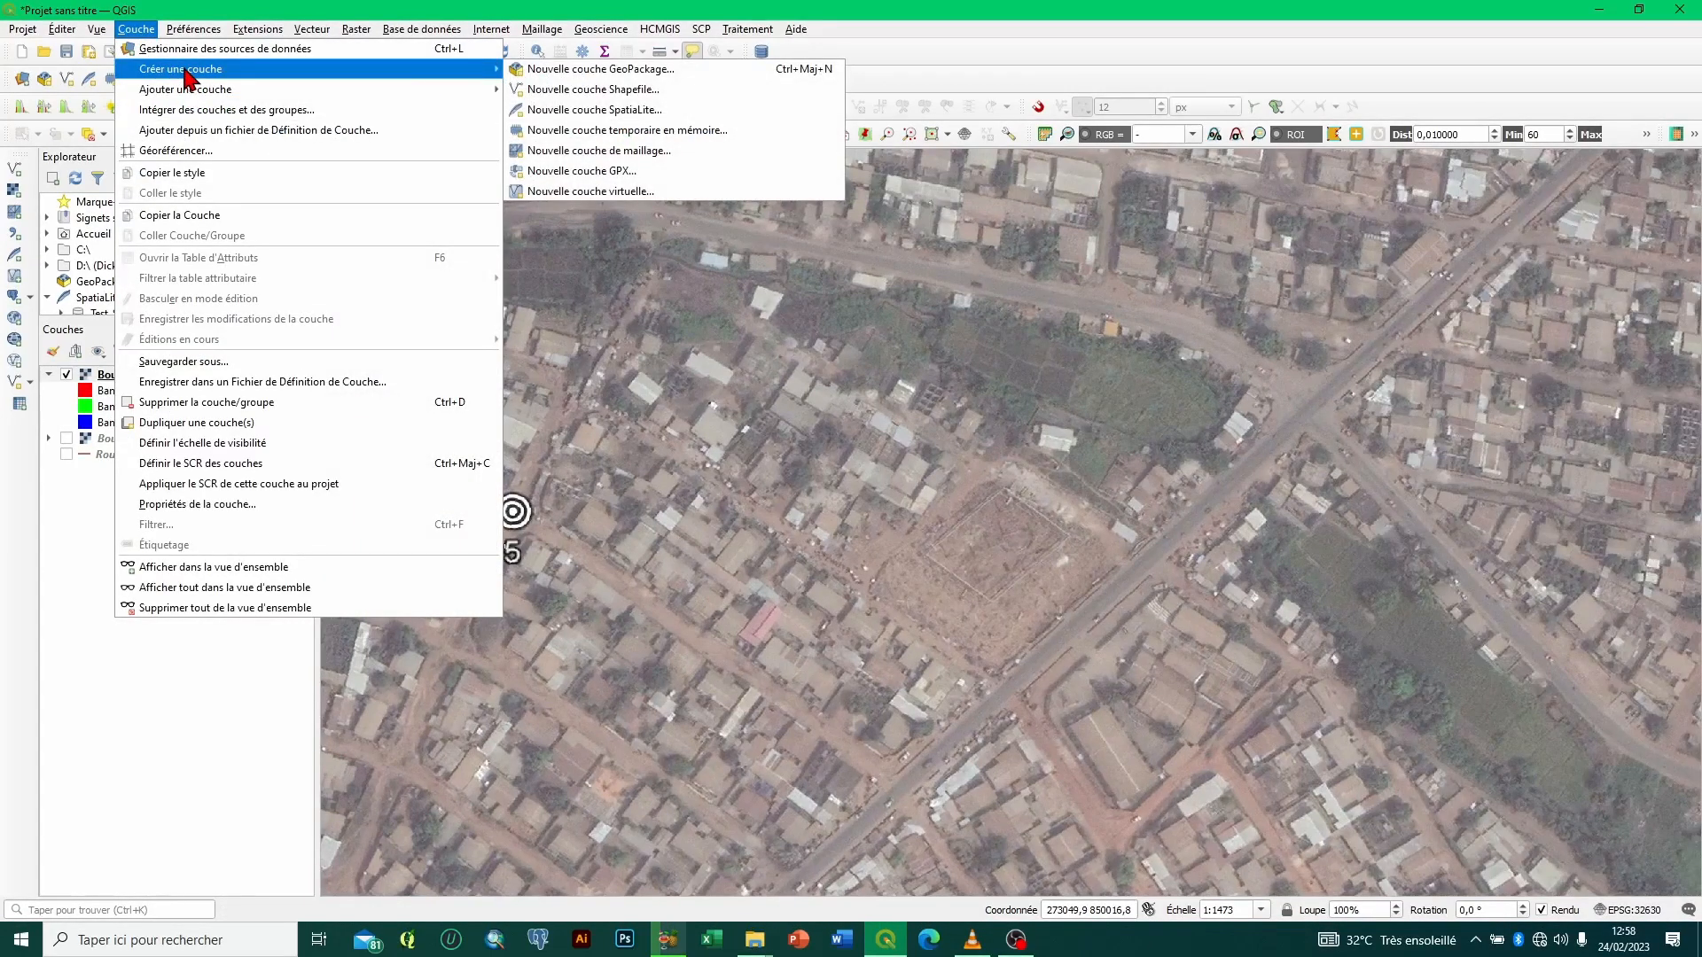
click(581, 90)
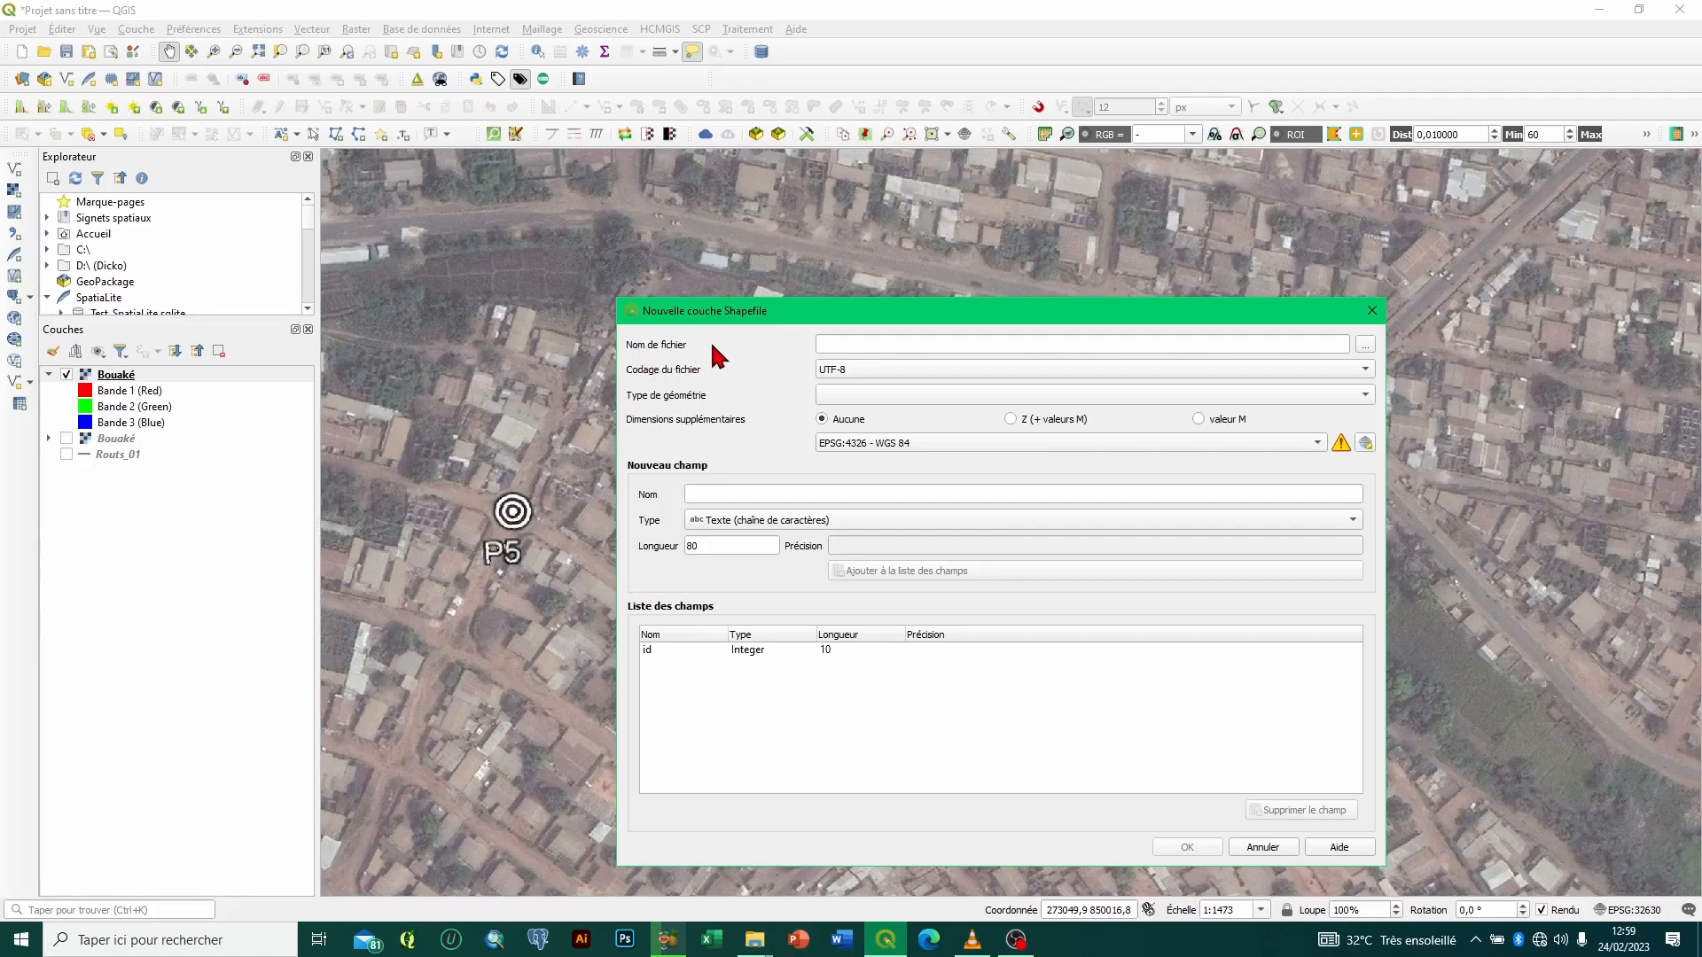
click(1365, 345)
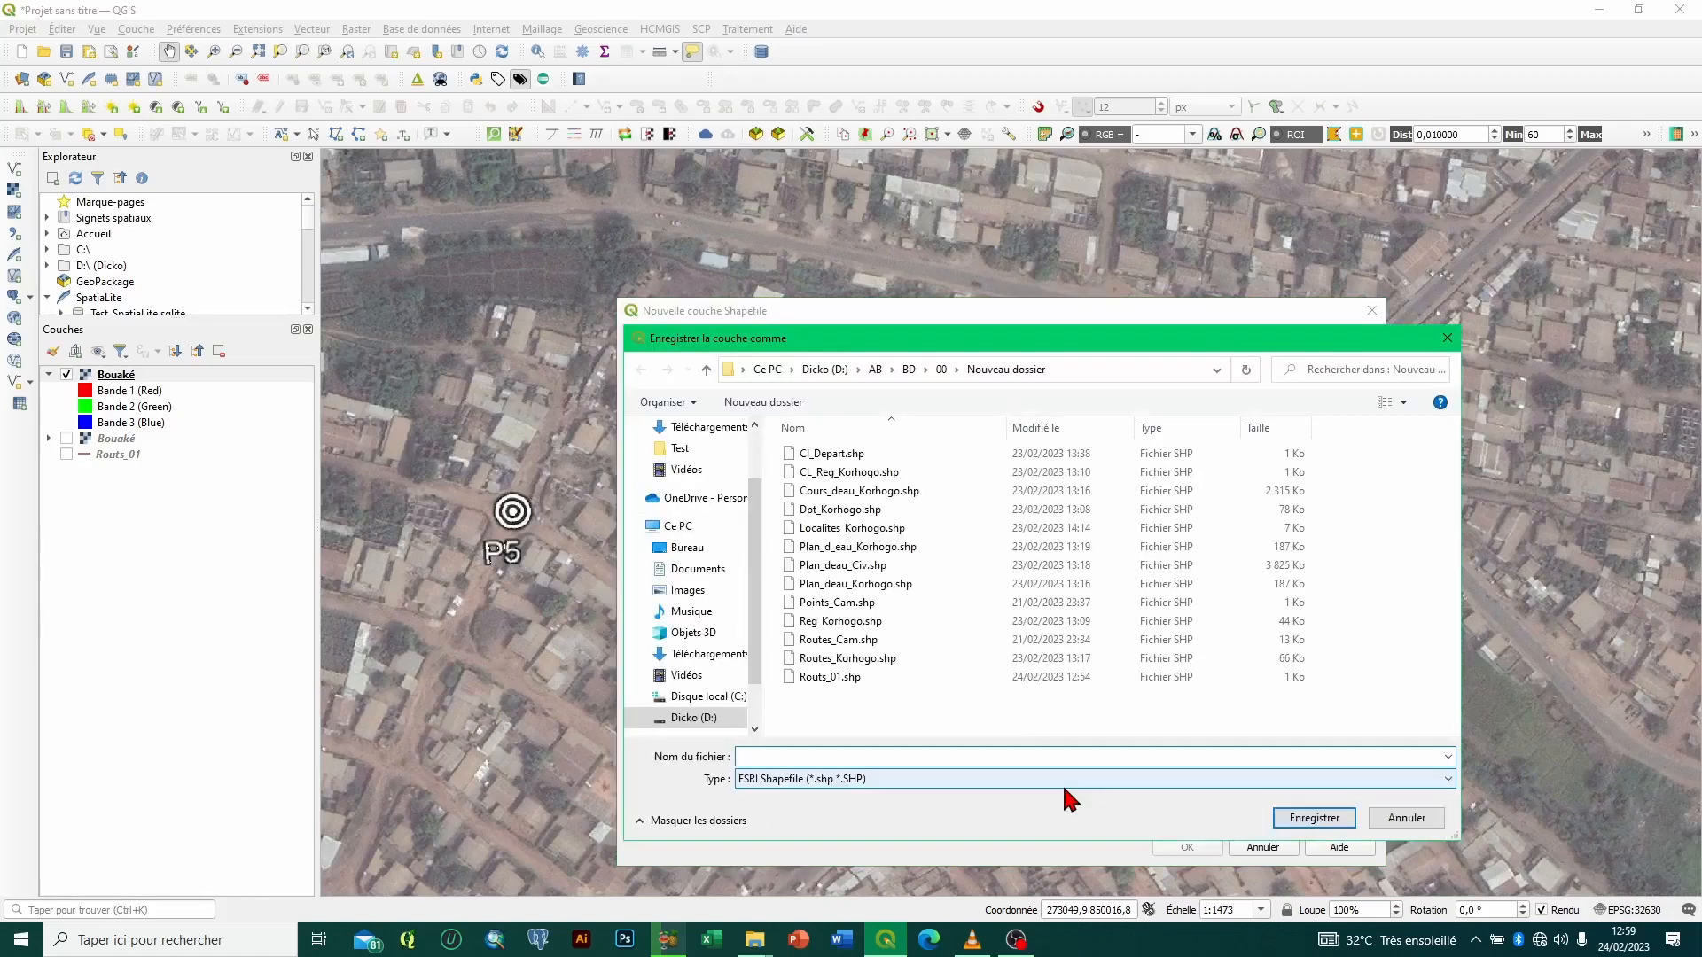
text(Po)
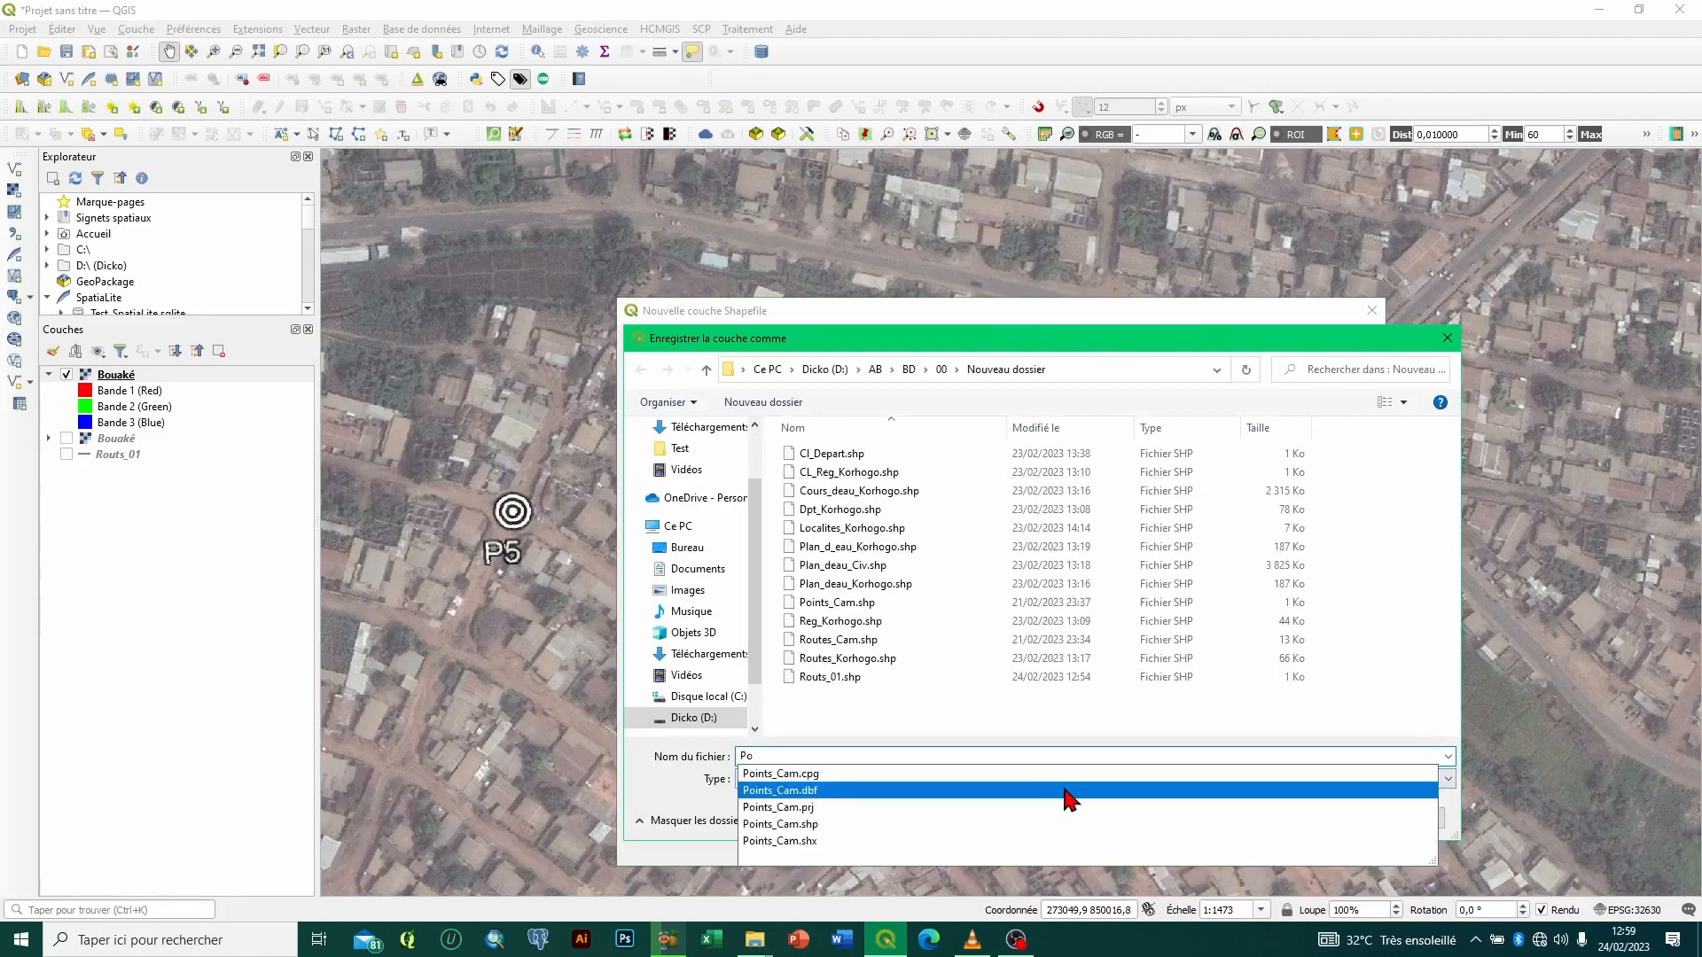
key(BackSpace)
key(BackSpace)
text(Ca)
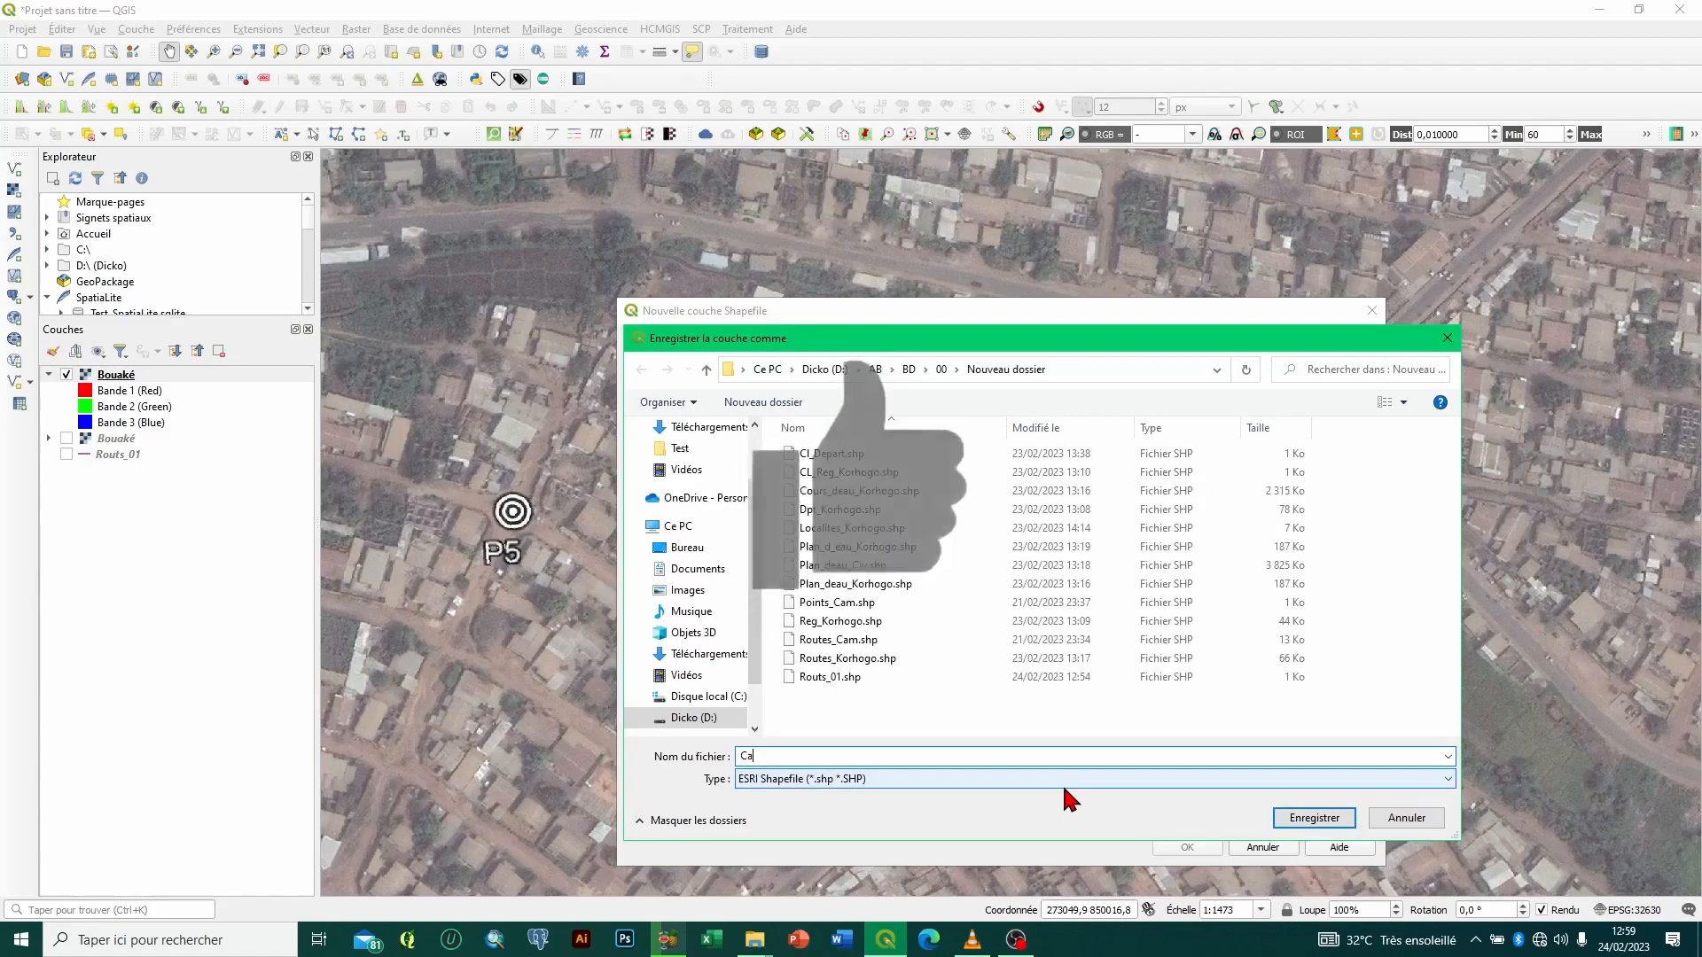
text(rrefour)
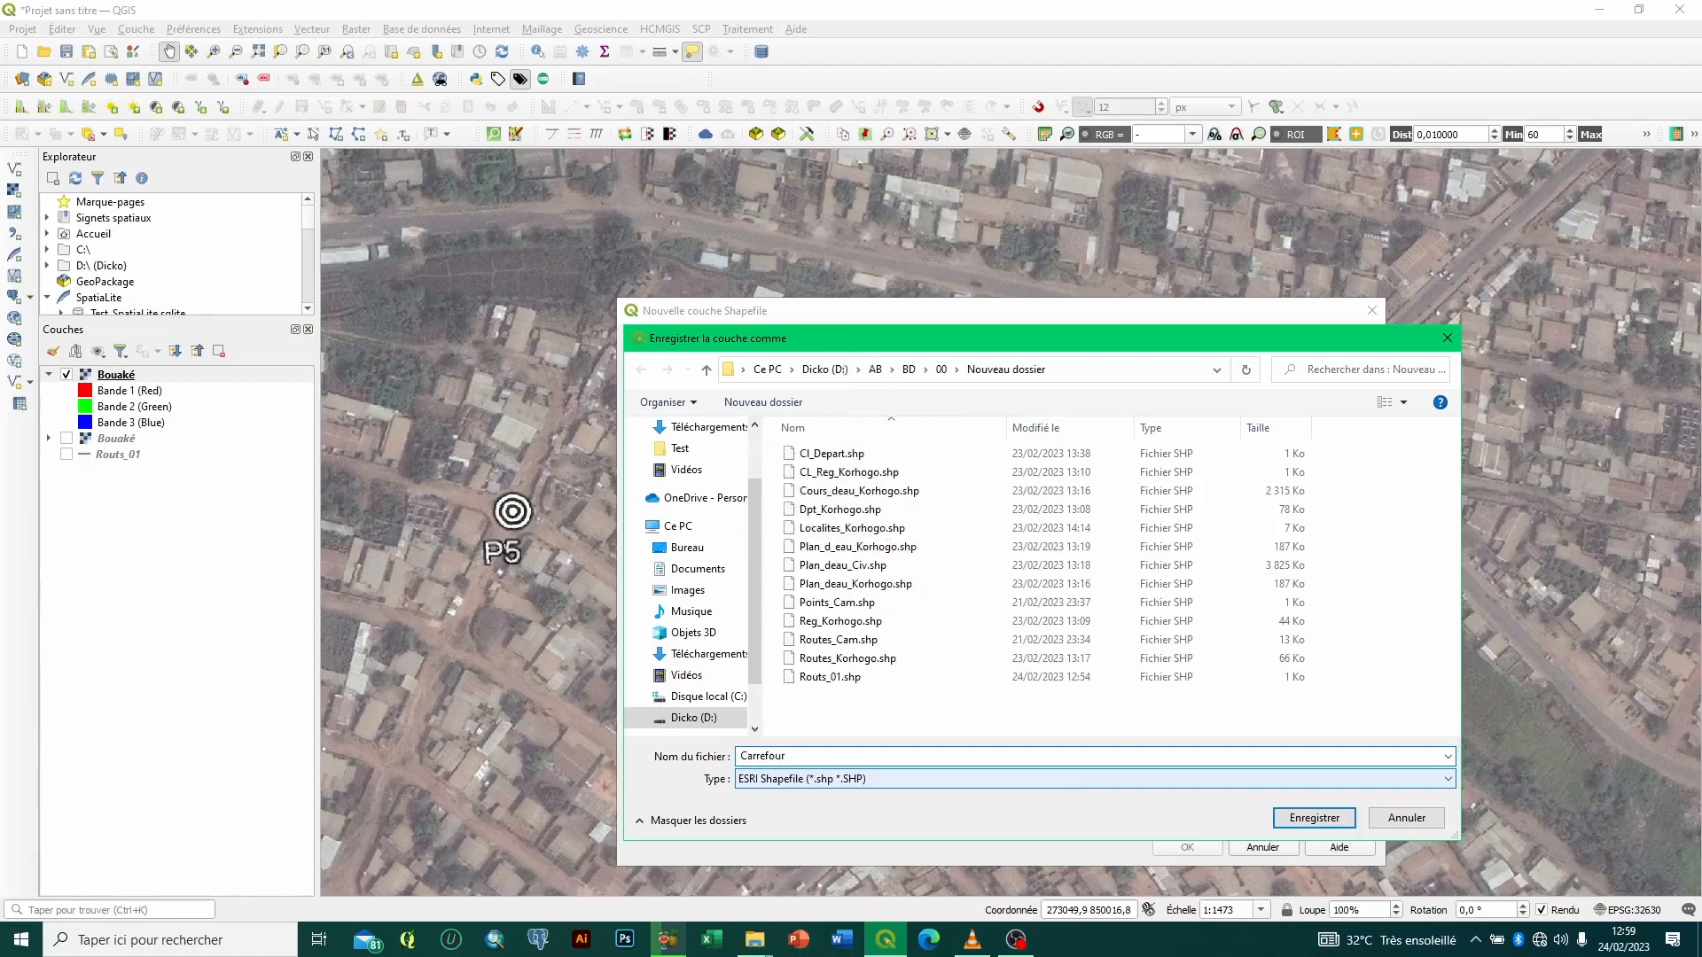
text(_01)
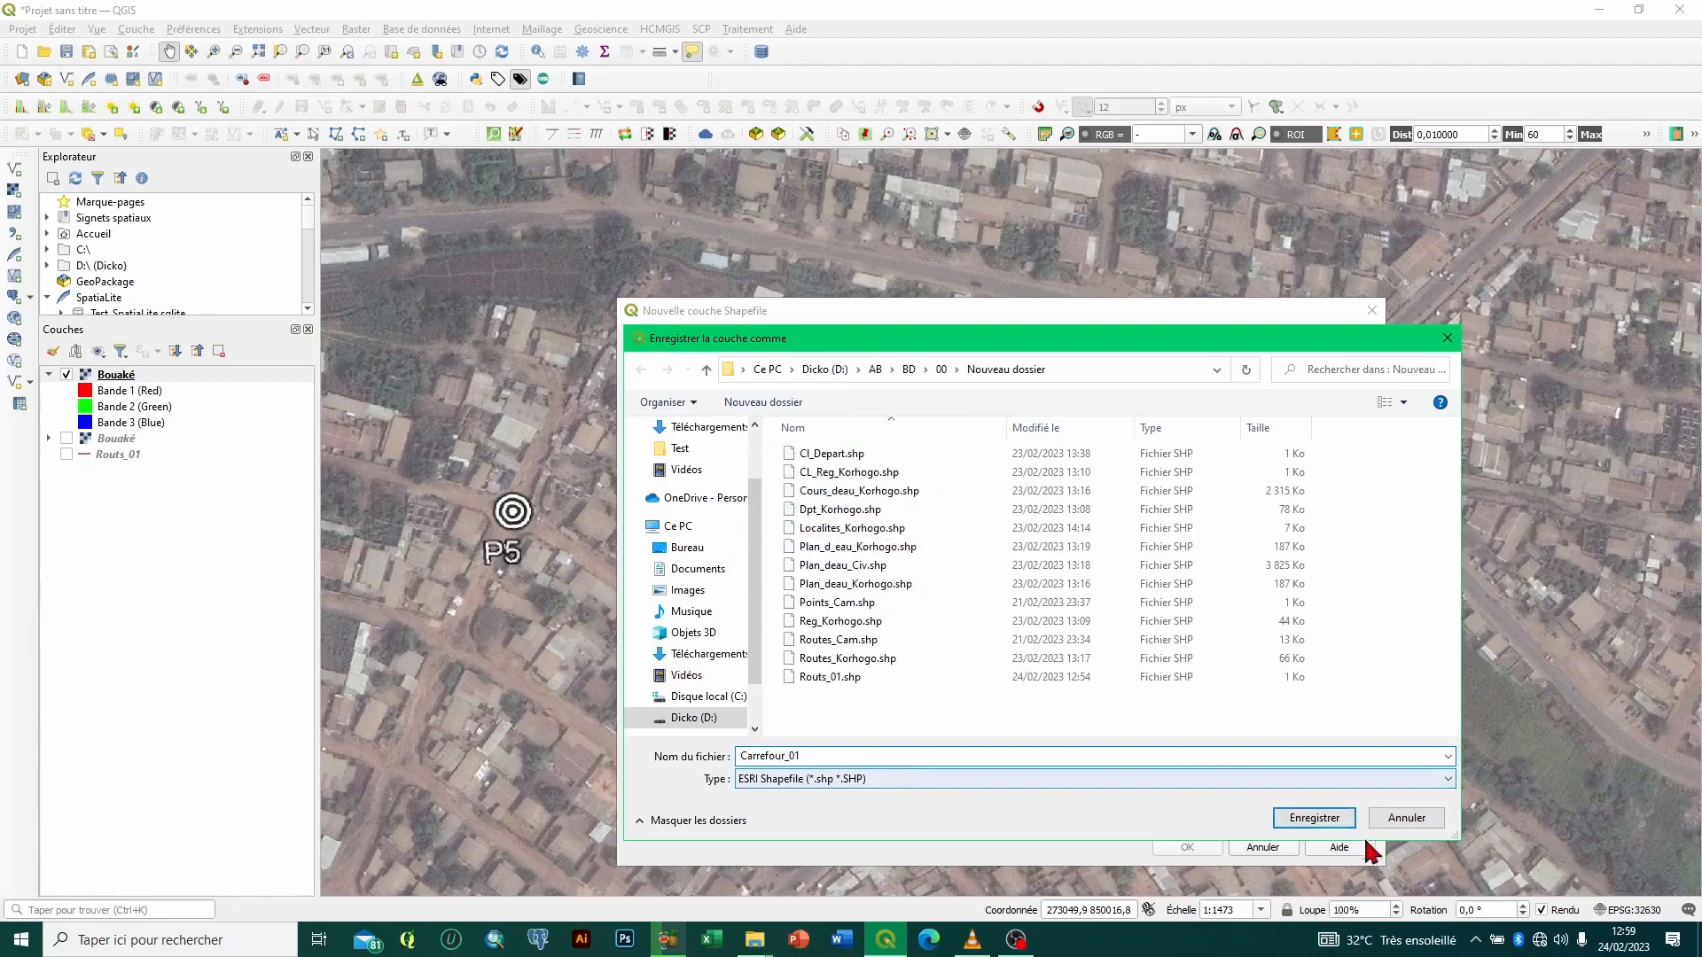
click(1315, 818)
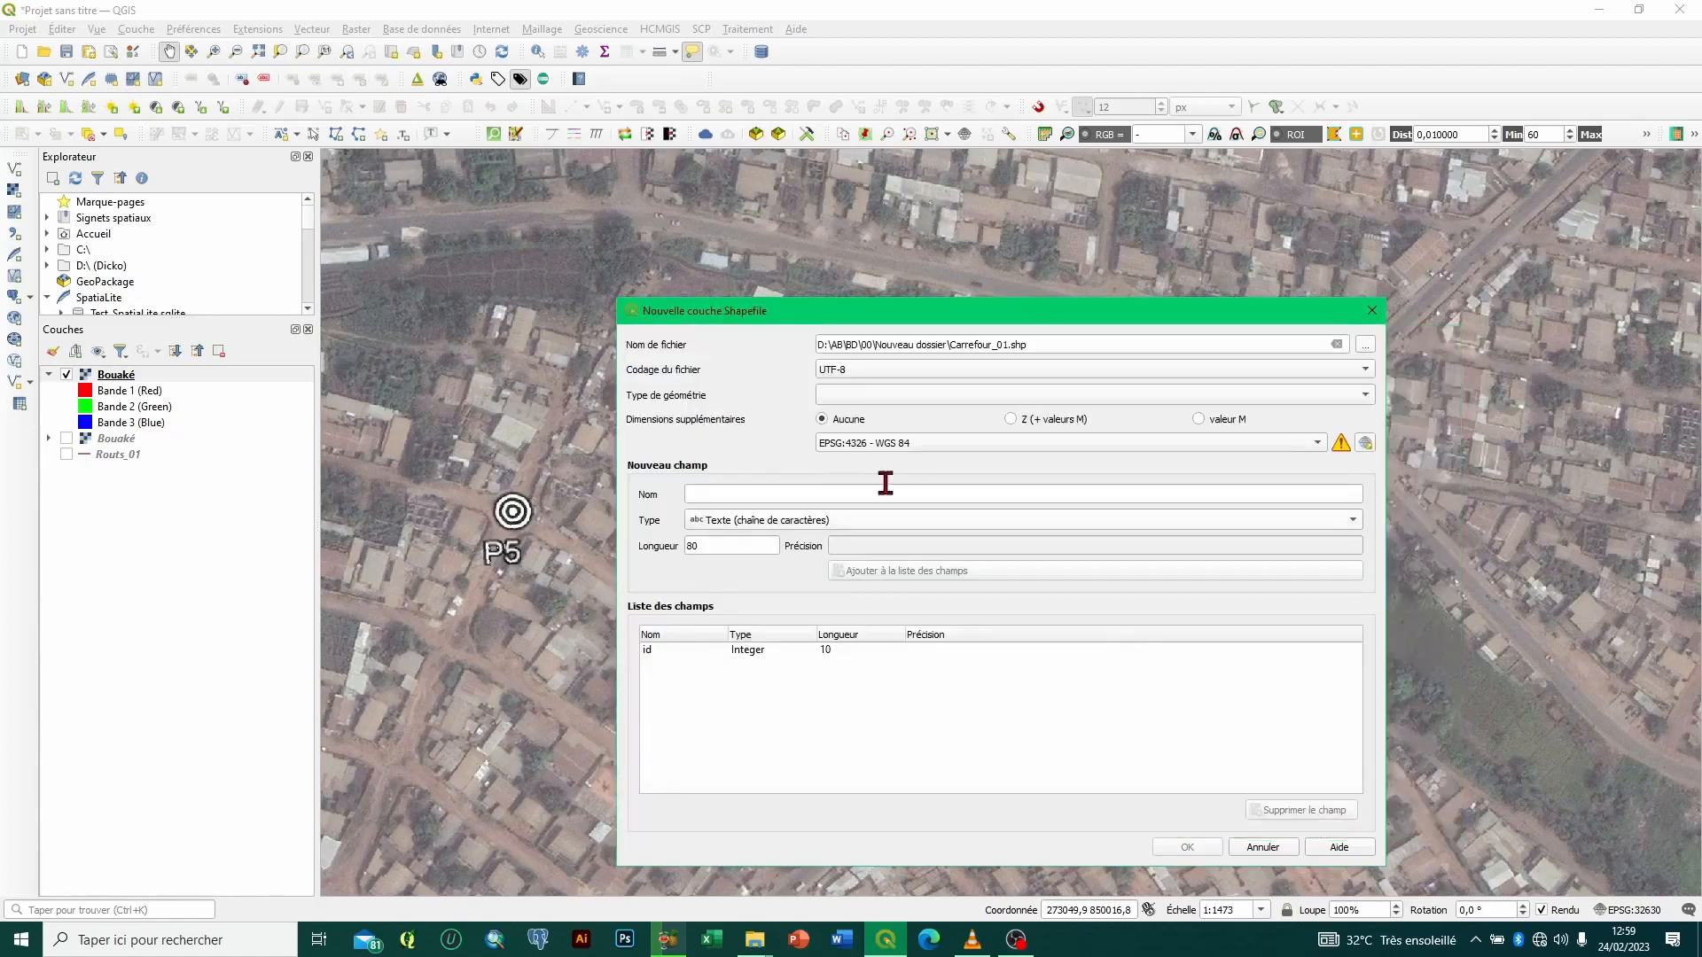
Step: Look through the file encodings available for the new shapefile around UTF-8
click(899, 372)
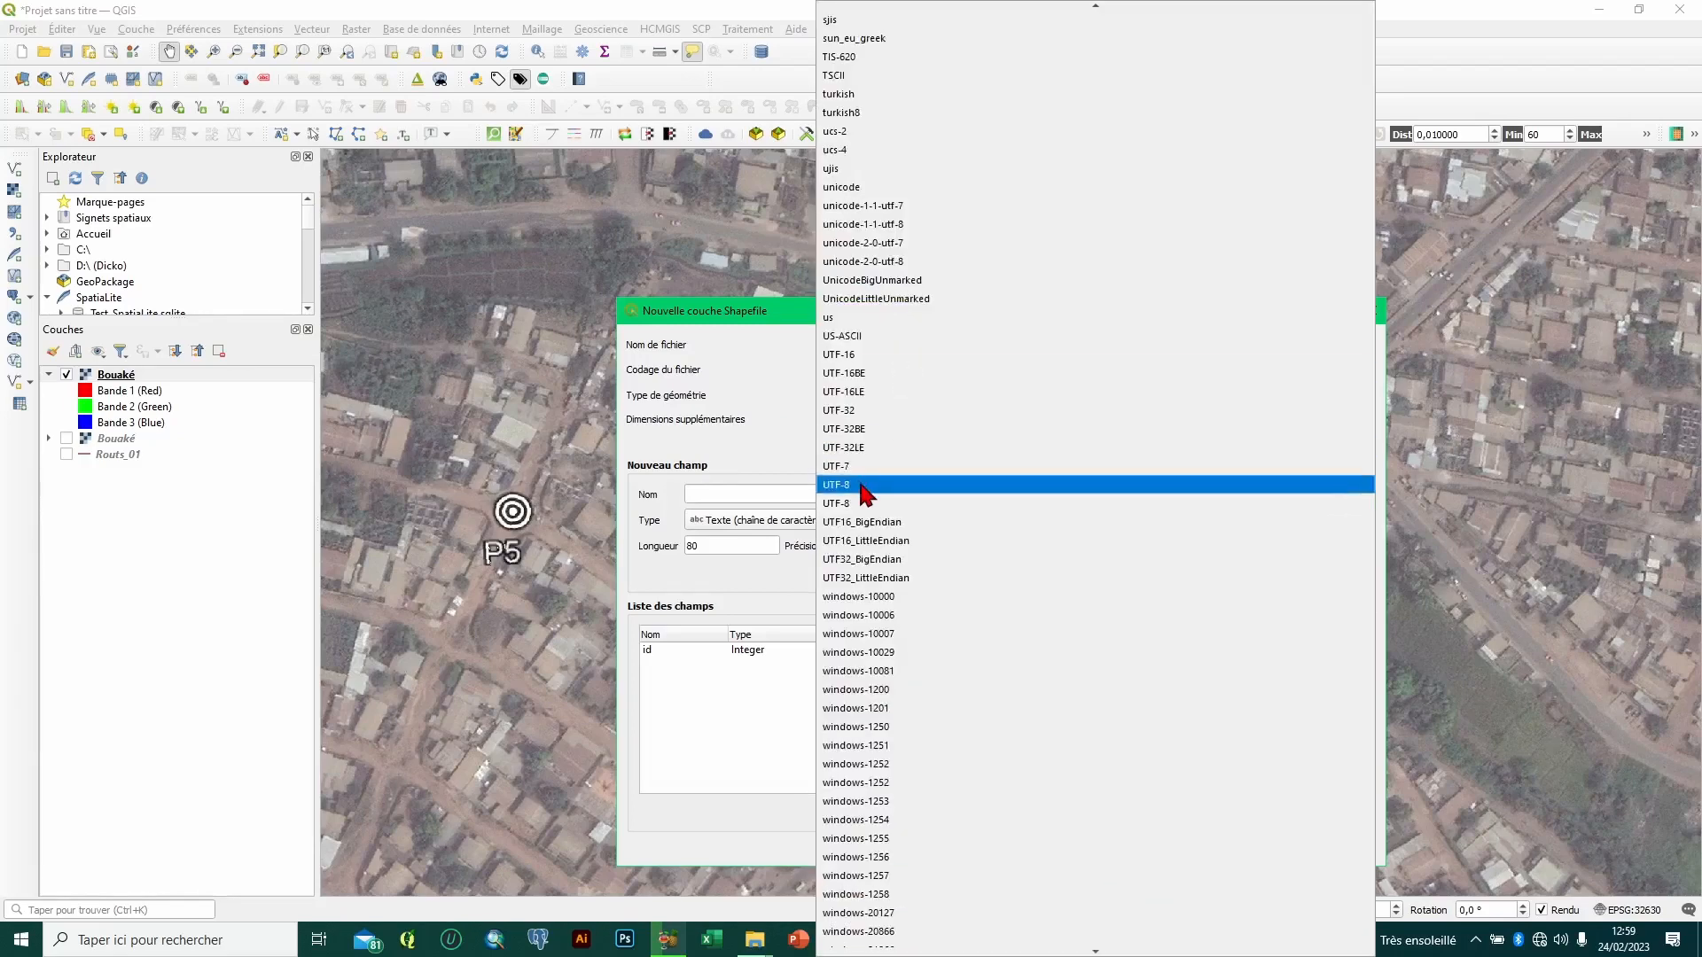
scroll(865, 492, up, 1)
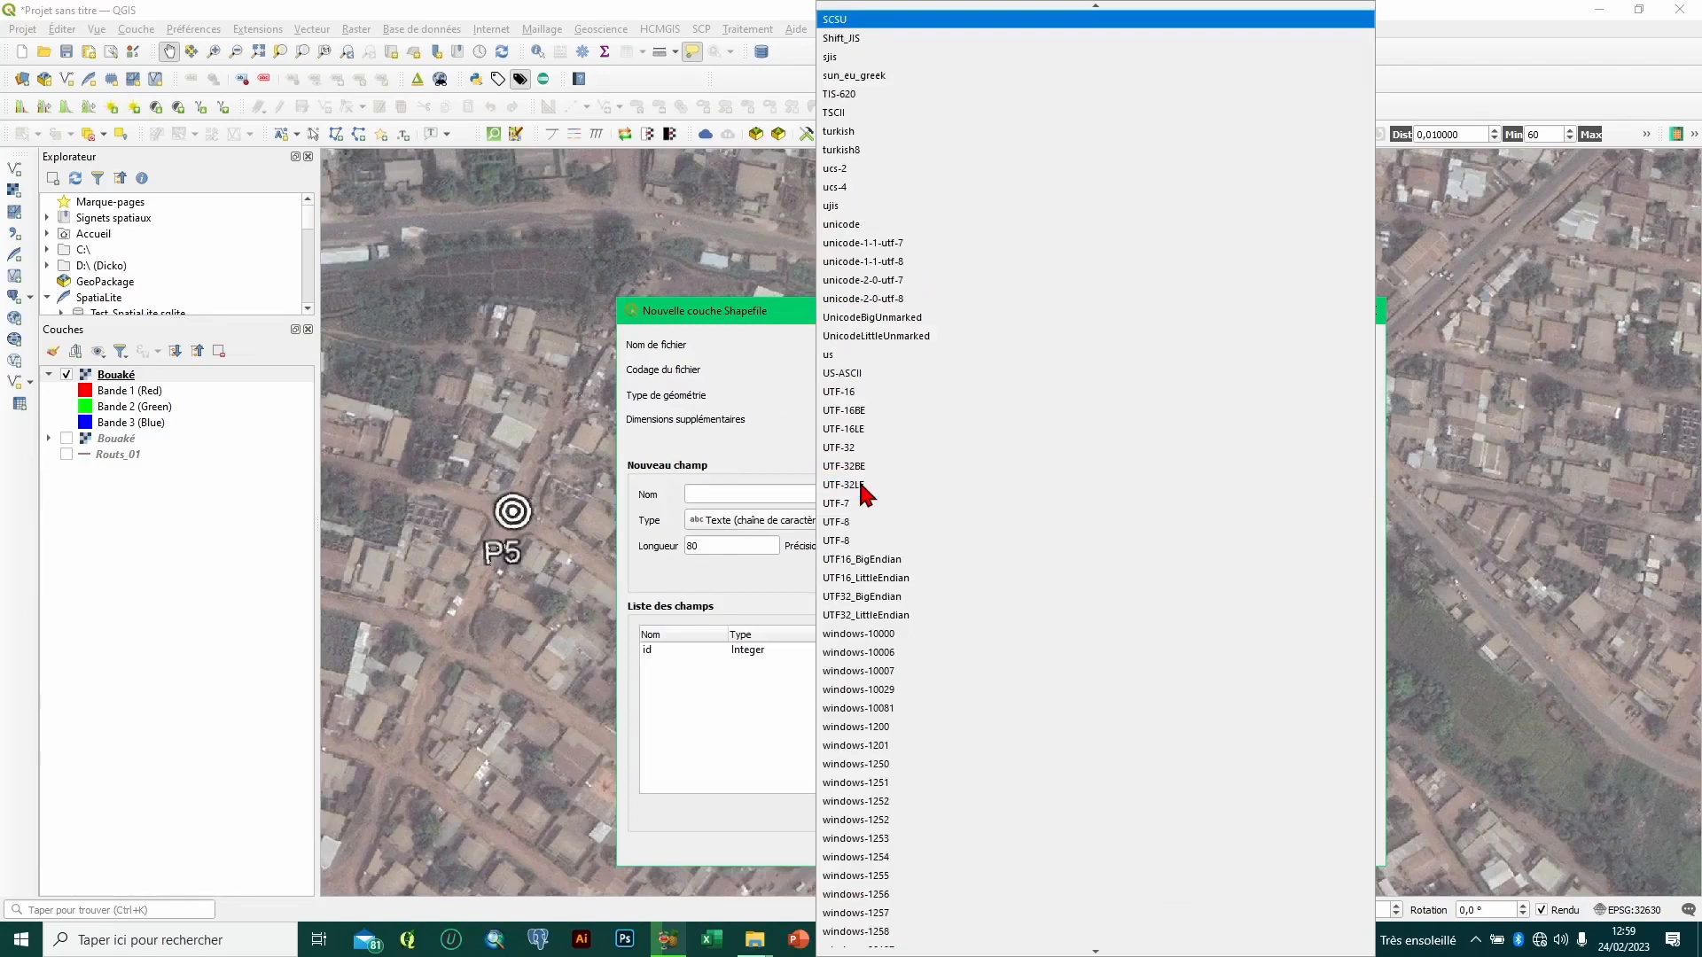
click(768, 462)
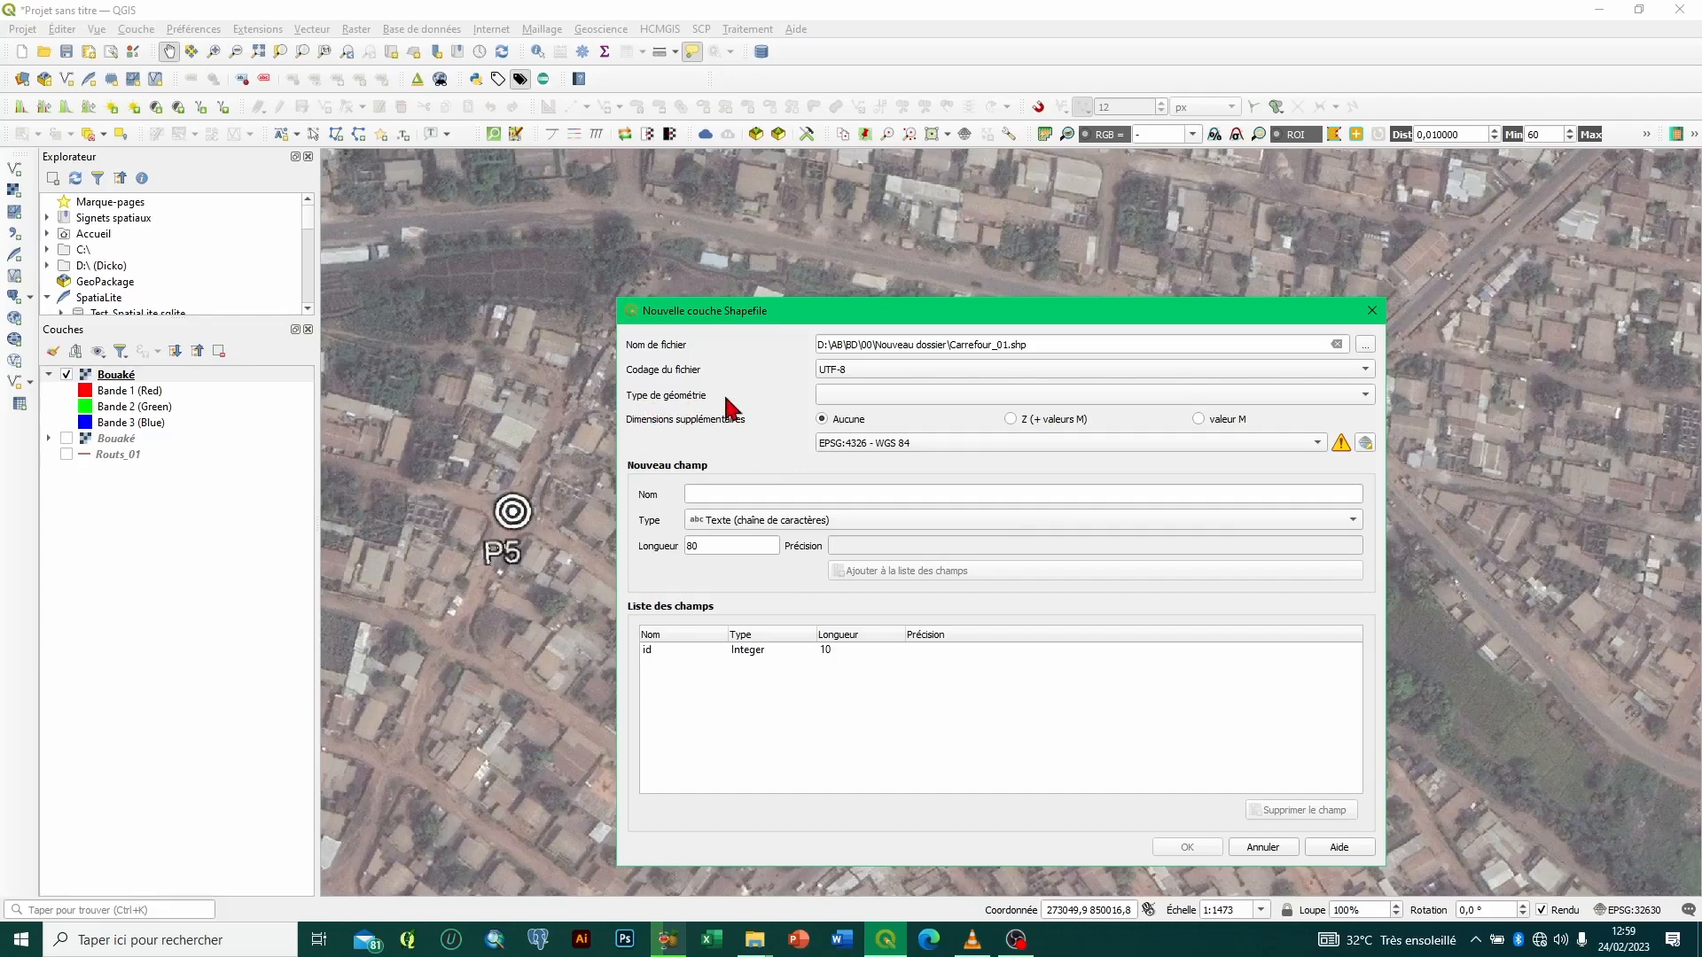
Step: Set the new layer's geometry type to Point and its coordinate system to the project's EPSG:32630 - WGS 84 / UTM zone 30N
click(852, 394)
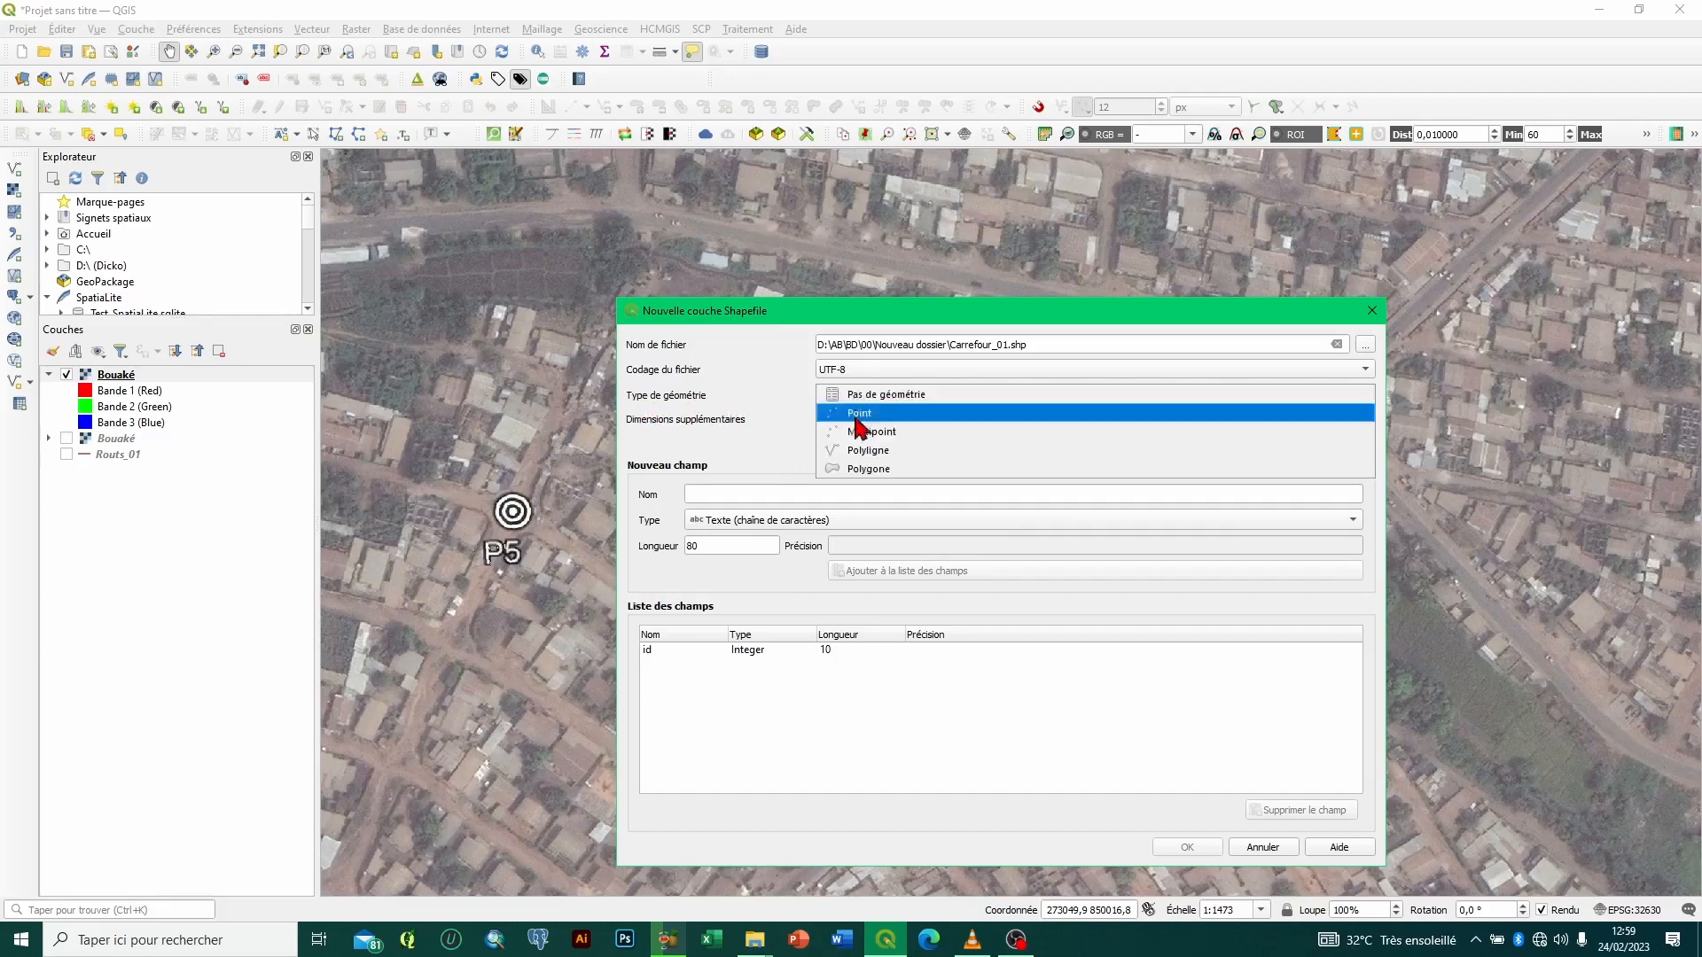
click(864, 415)
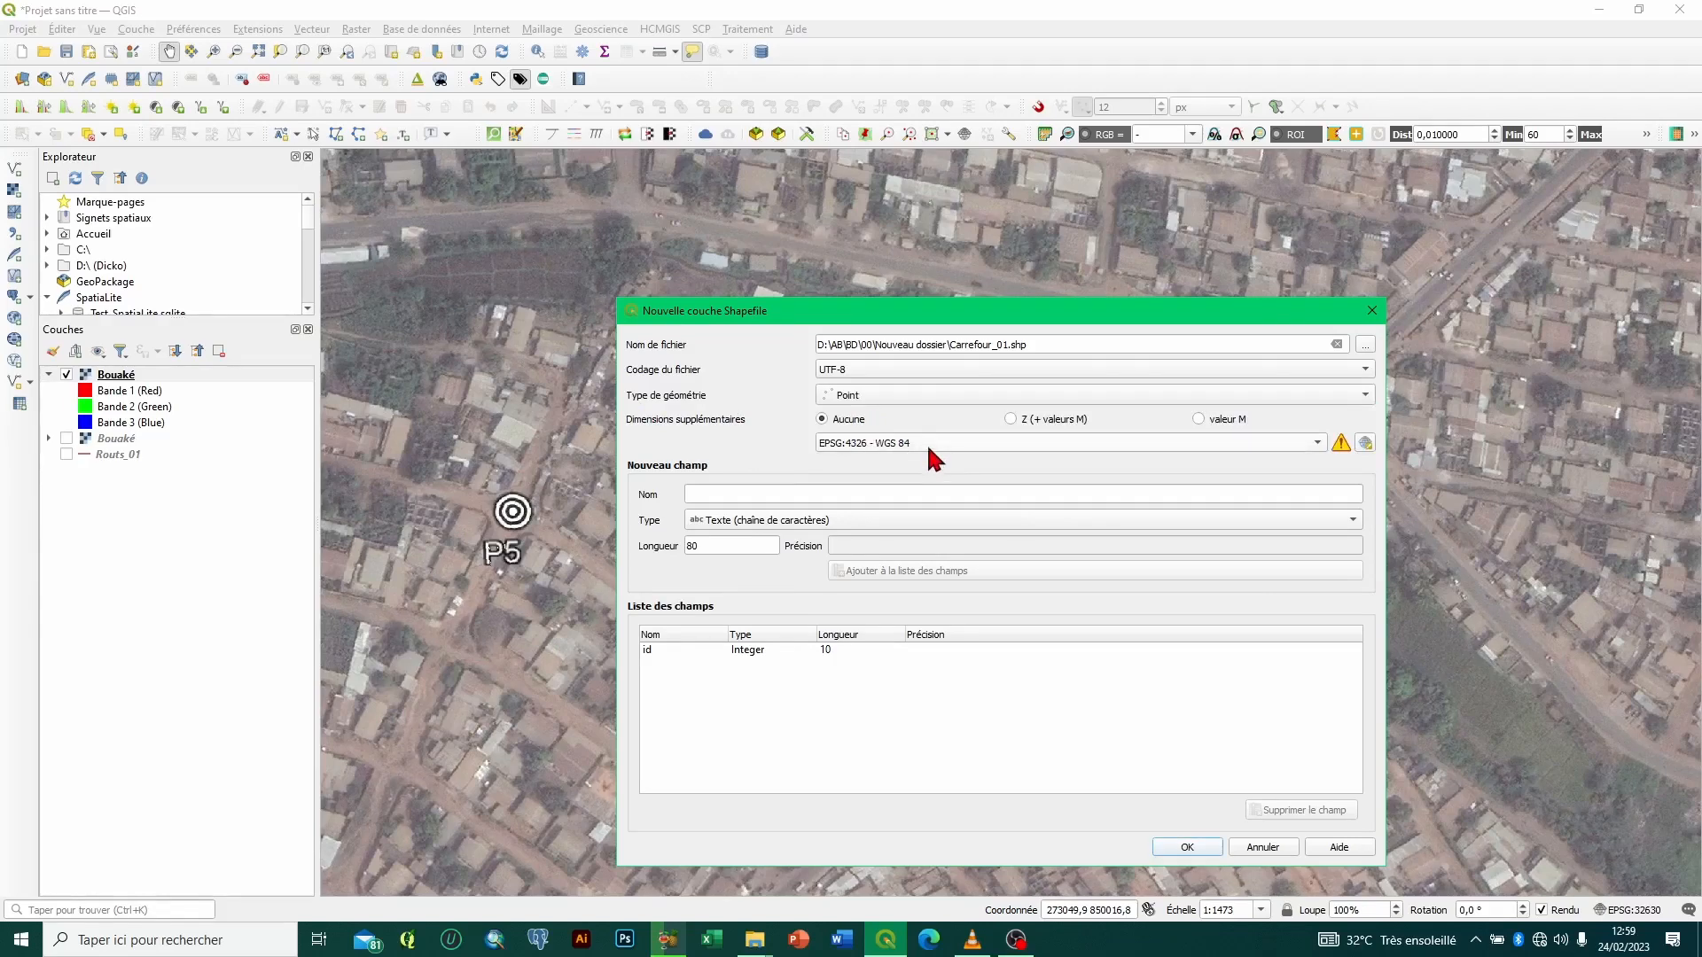
click(1022, 446)
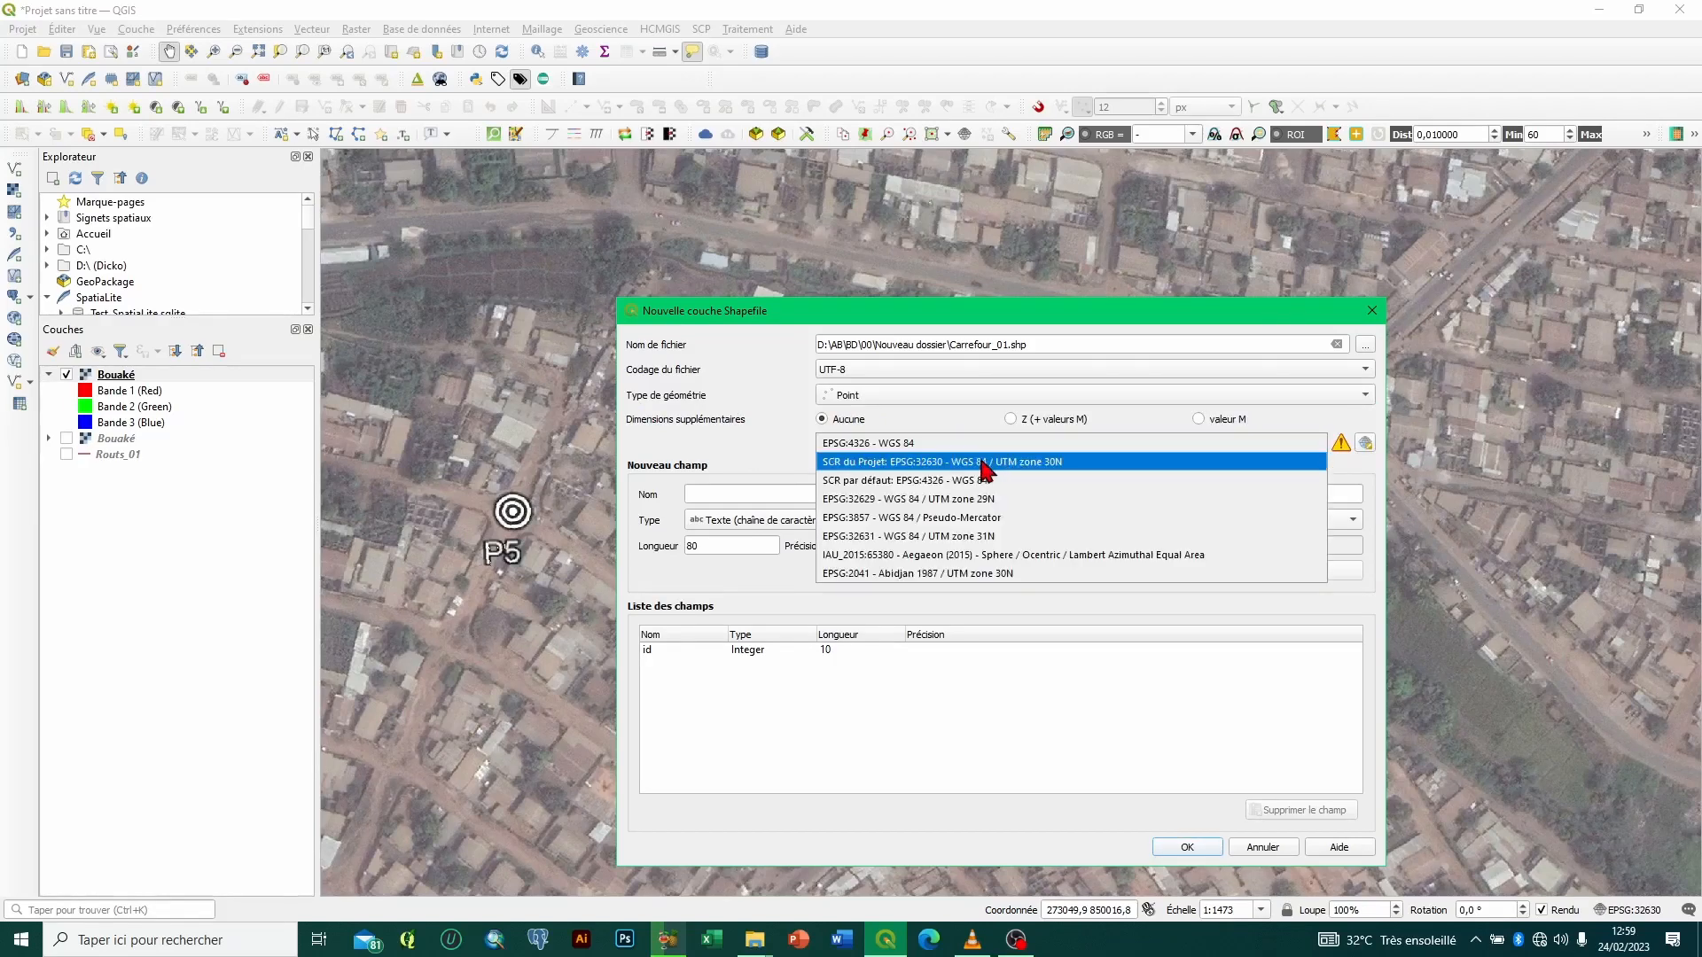
click(986, 462)
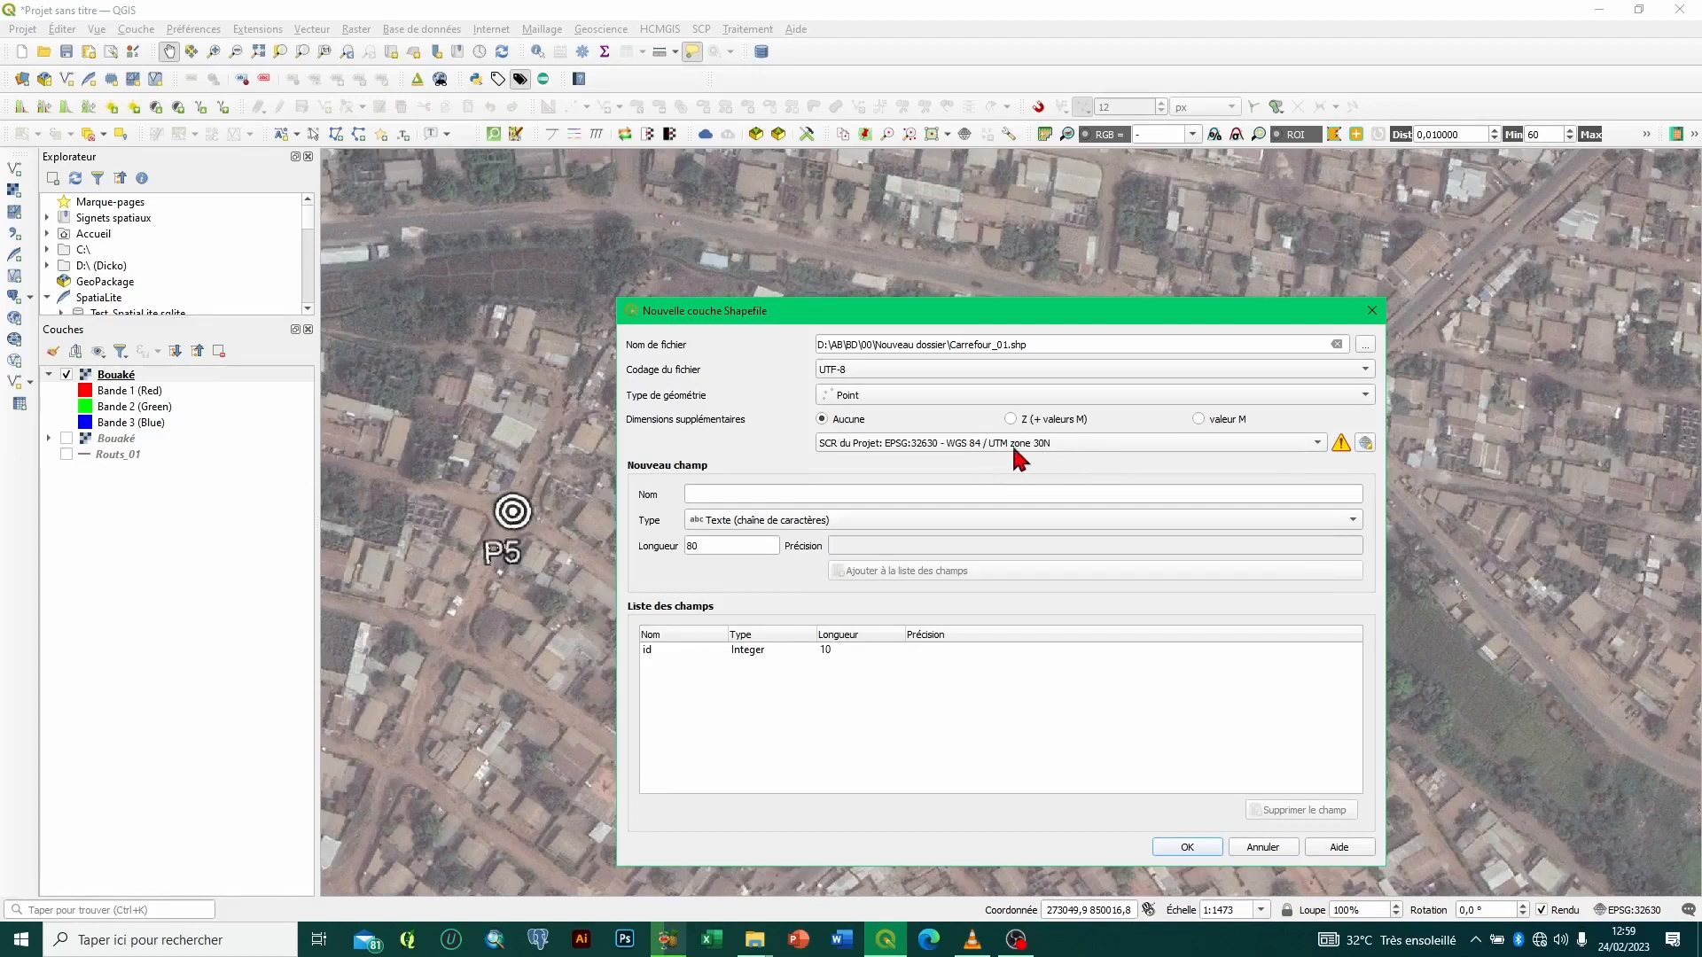
Step: Search the predefined coordinate reference systems for "zone 32" and collapse the Transverse Mercator group in the list
click(1365, 443)
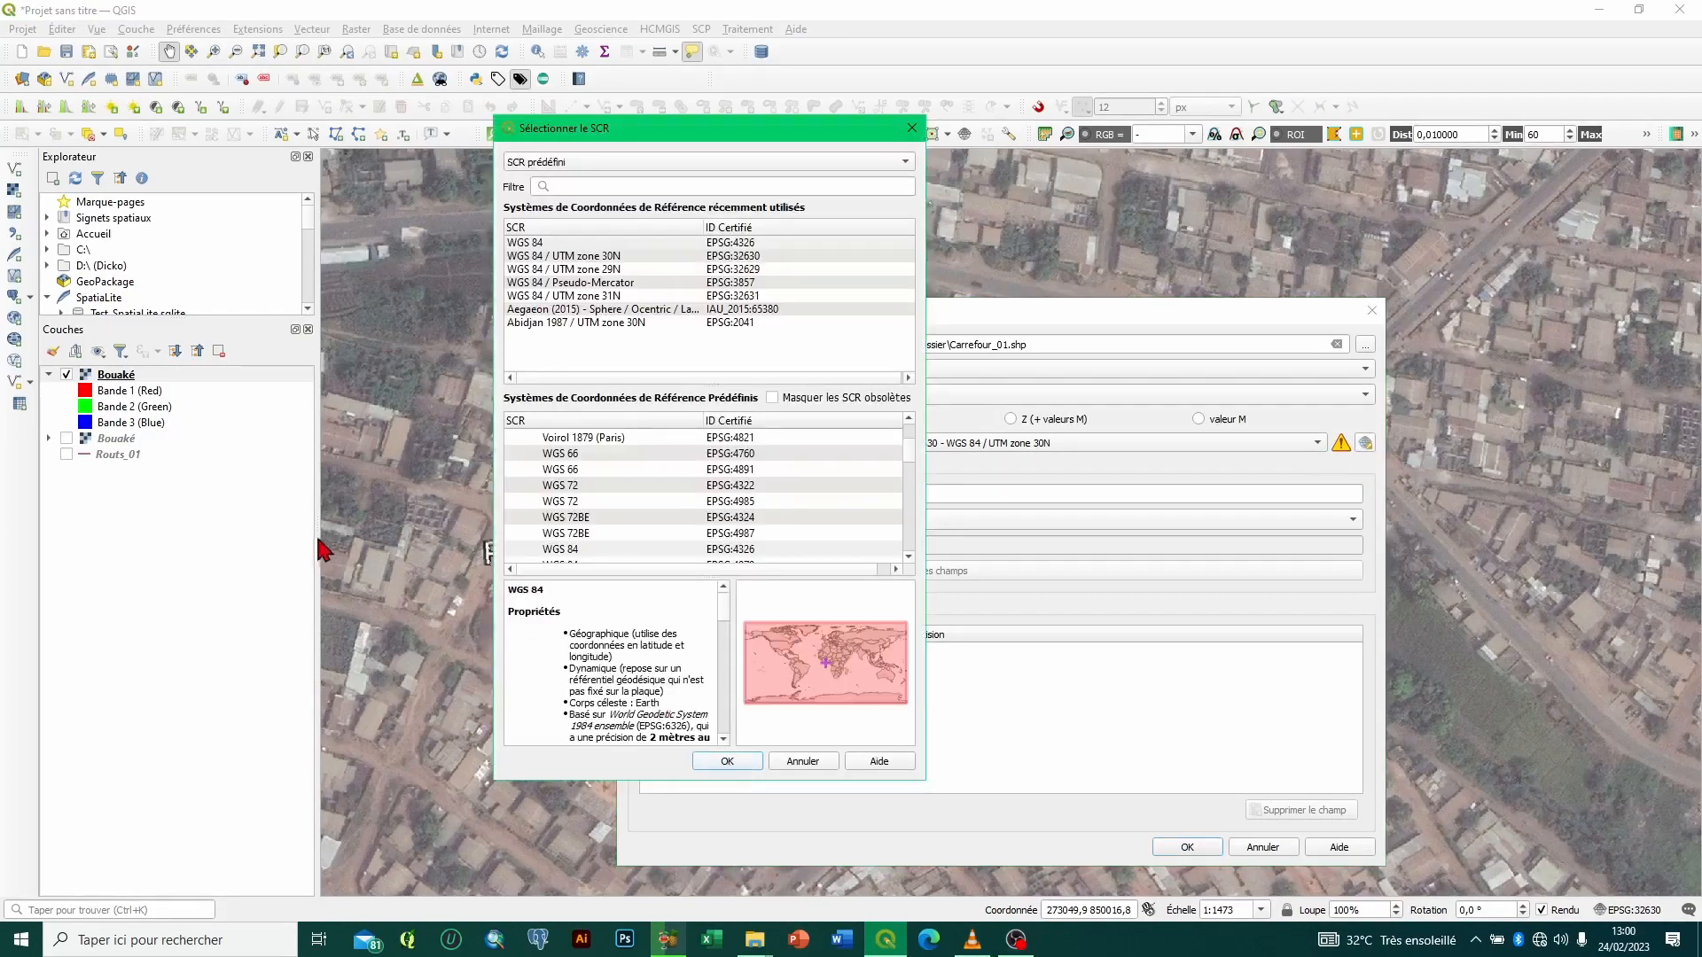
scroll(618, 488, up, 3)
scroll(619, 487, down, 3)
scroll(619, 488, up, 3)
click(561, 180)
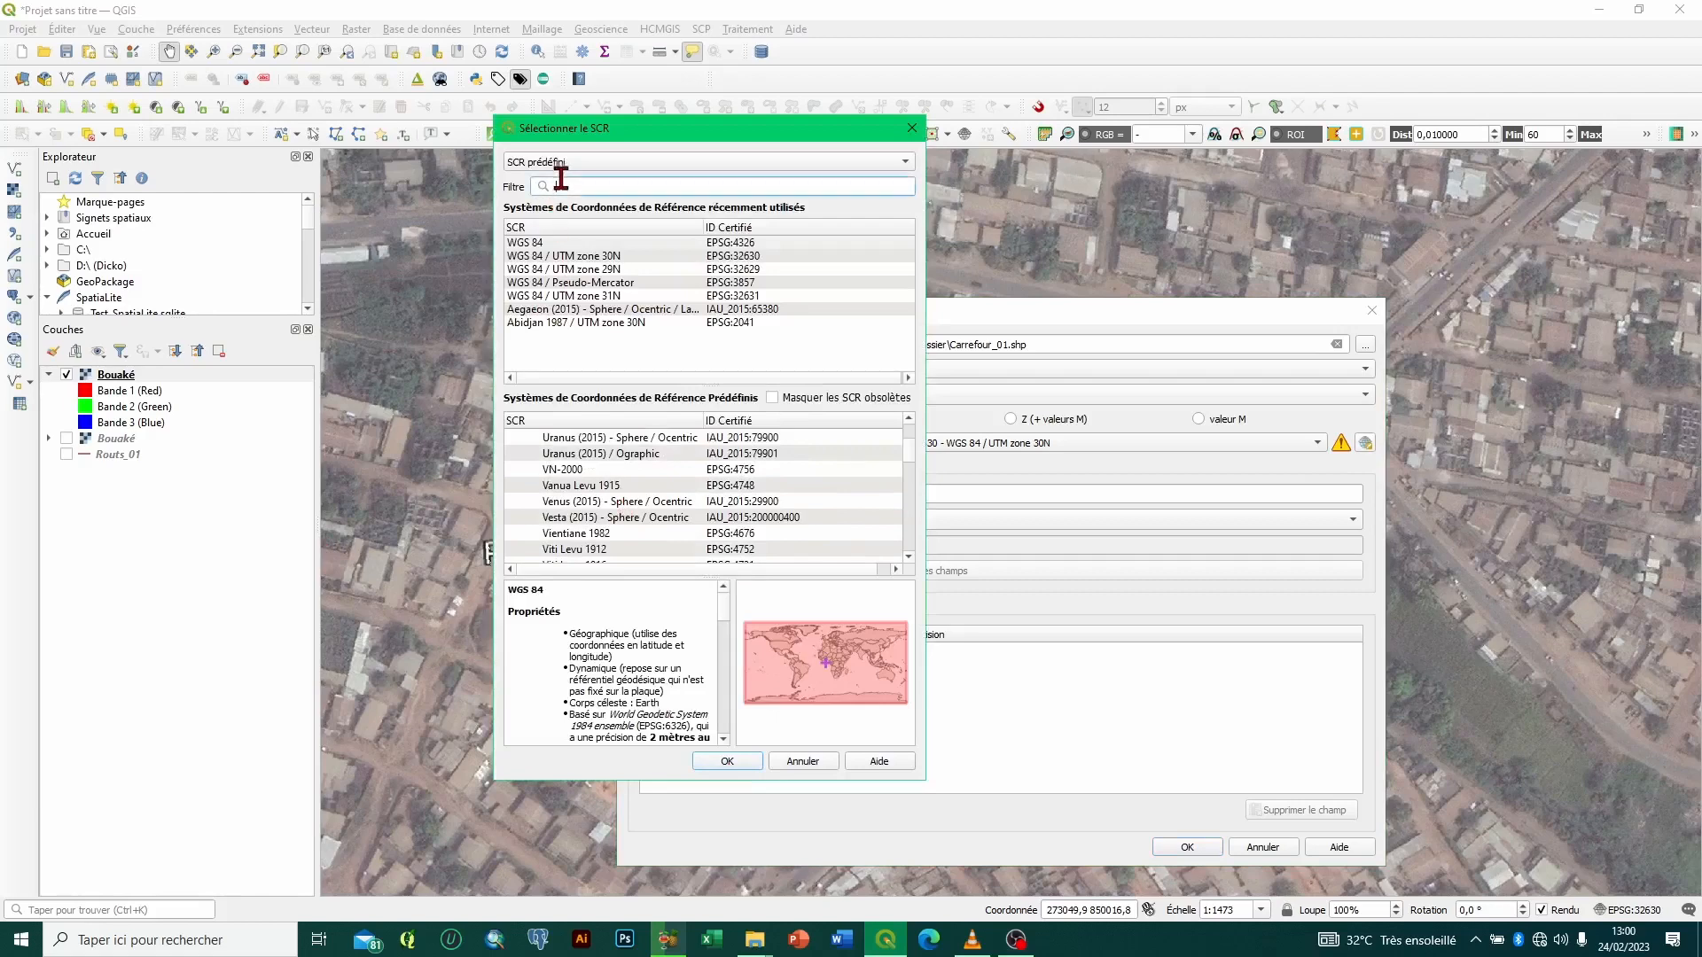
text(zone)
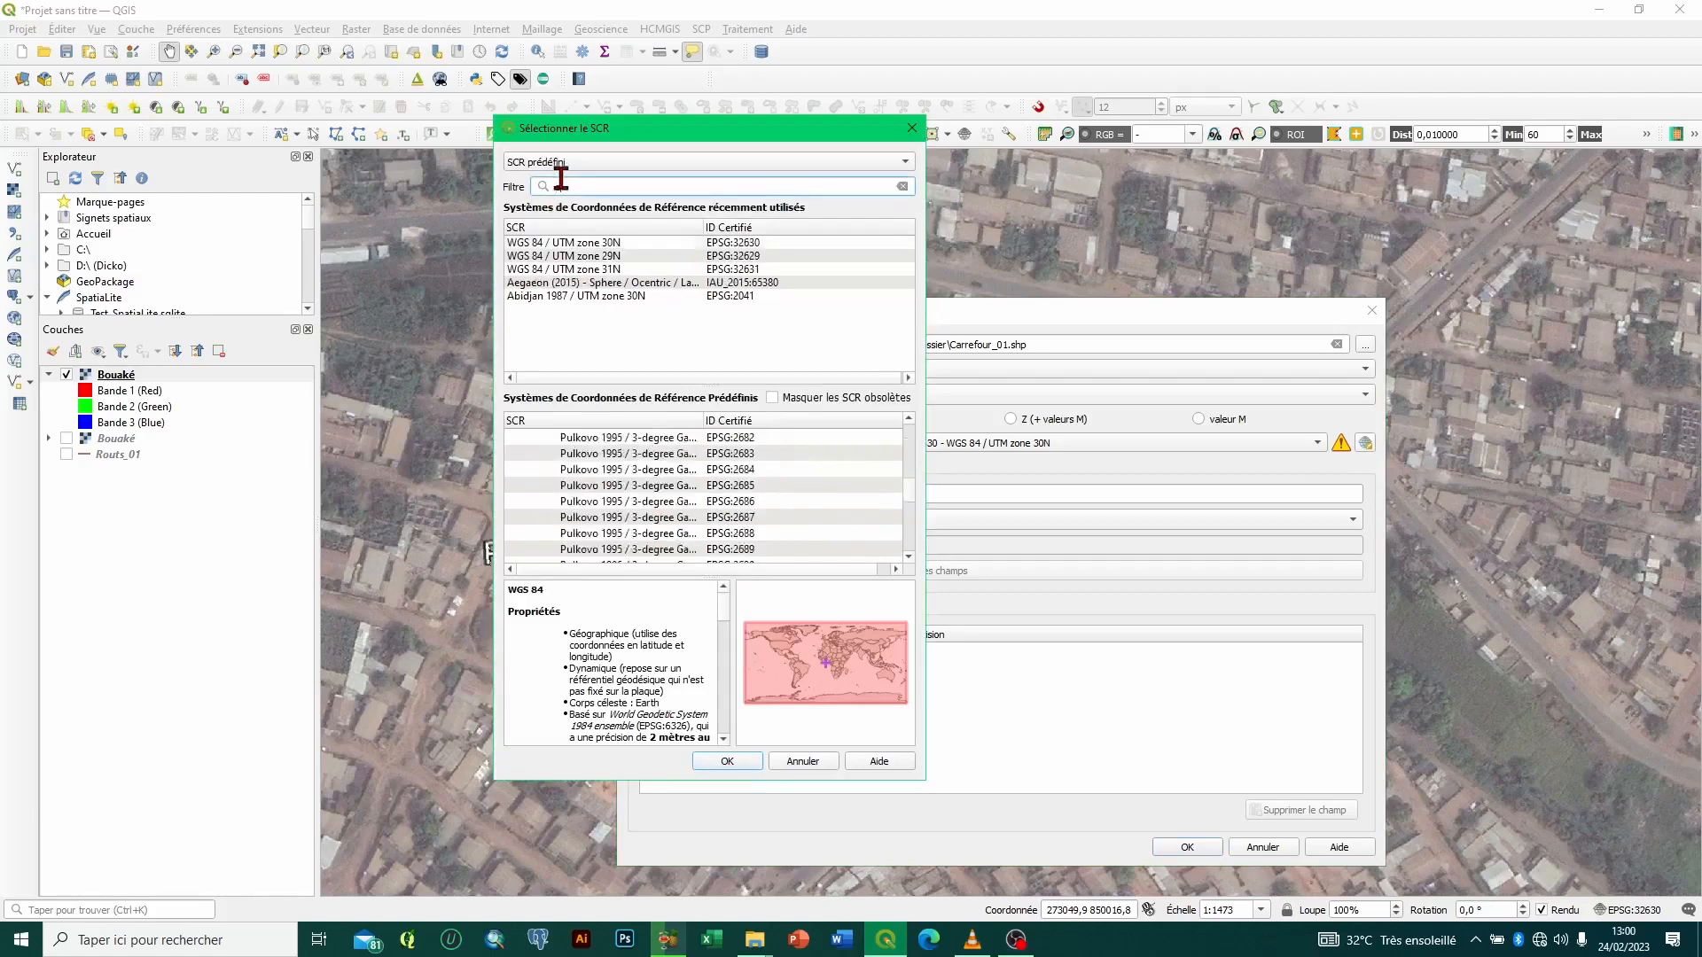
text( 32)
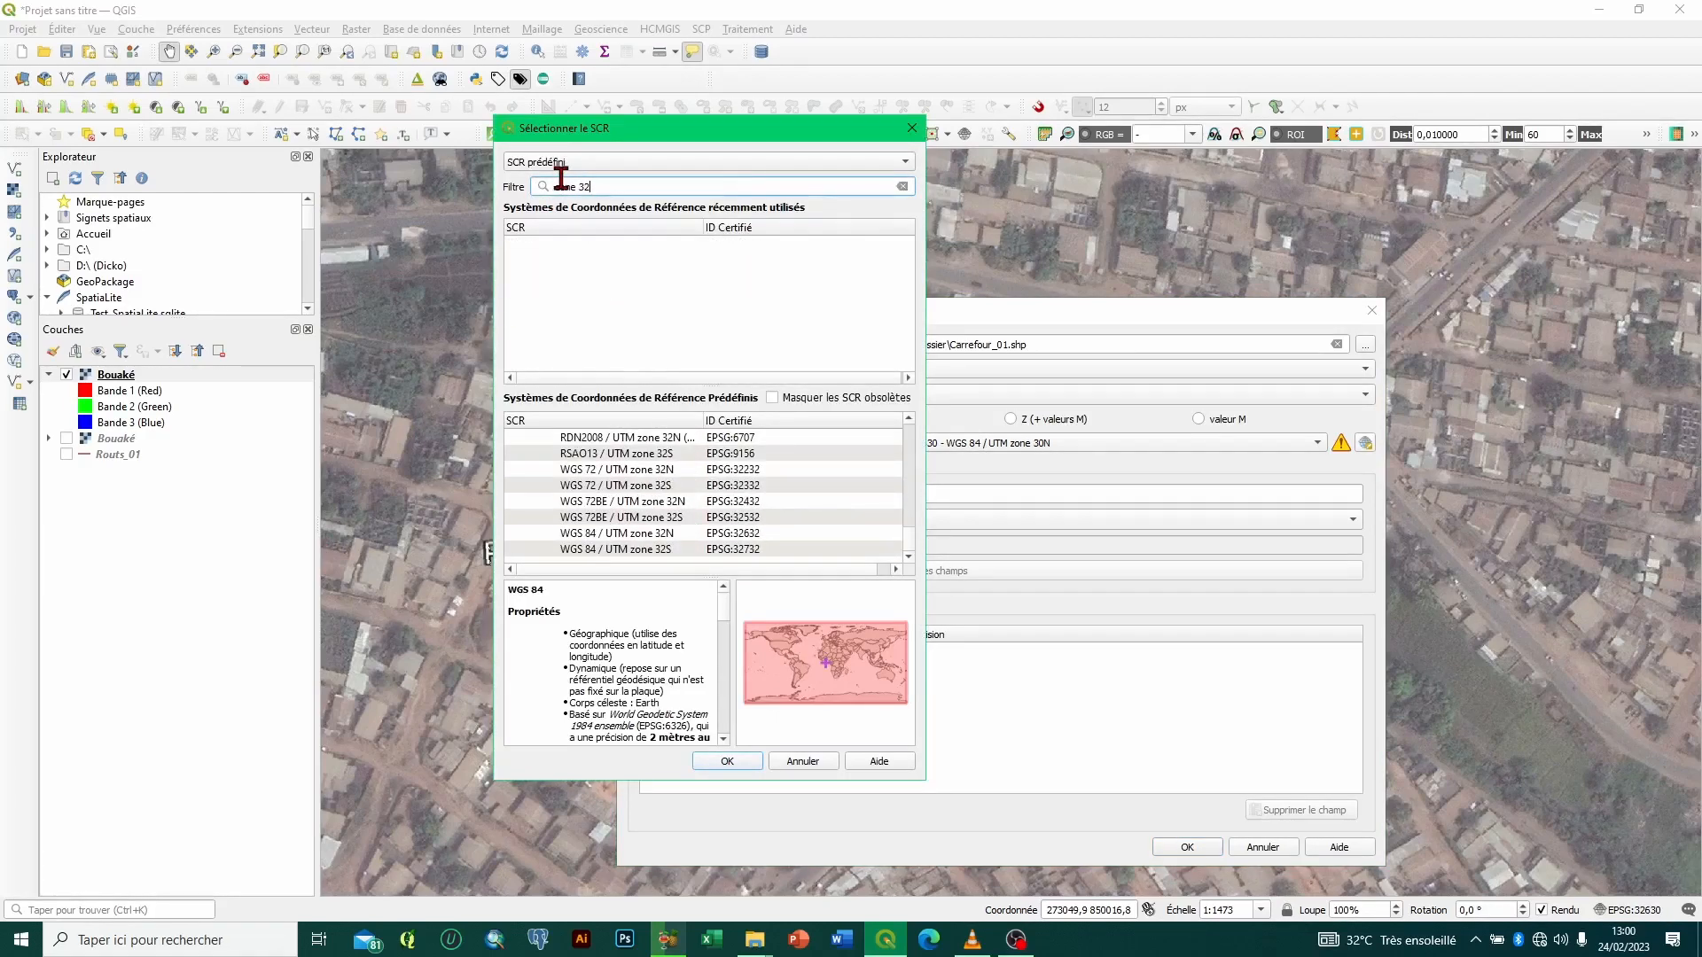
key(Return)
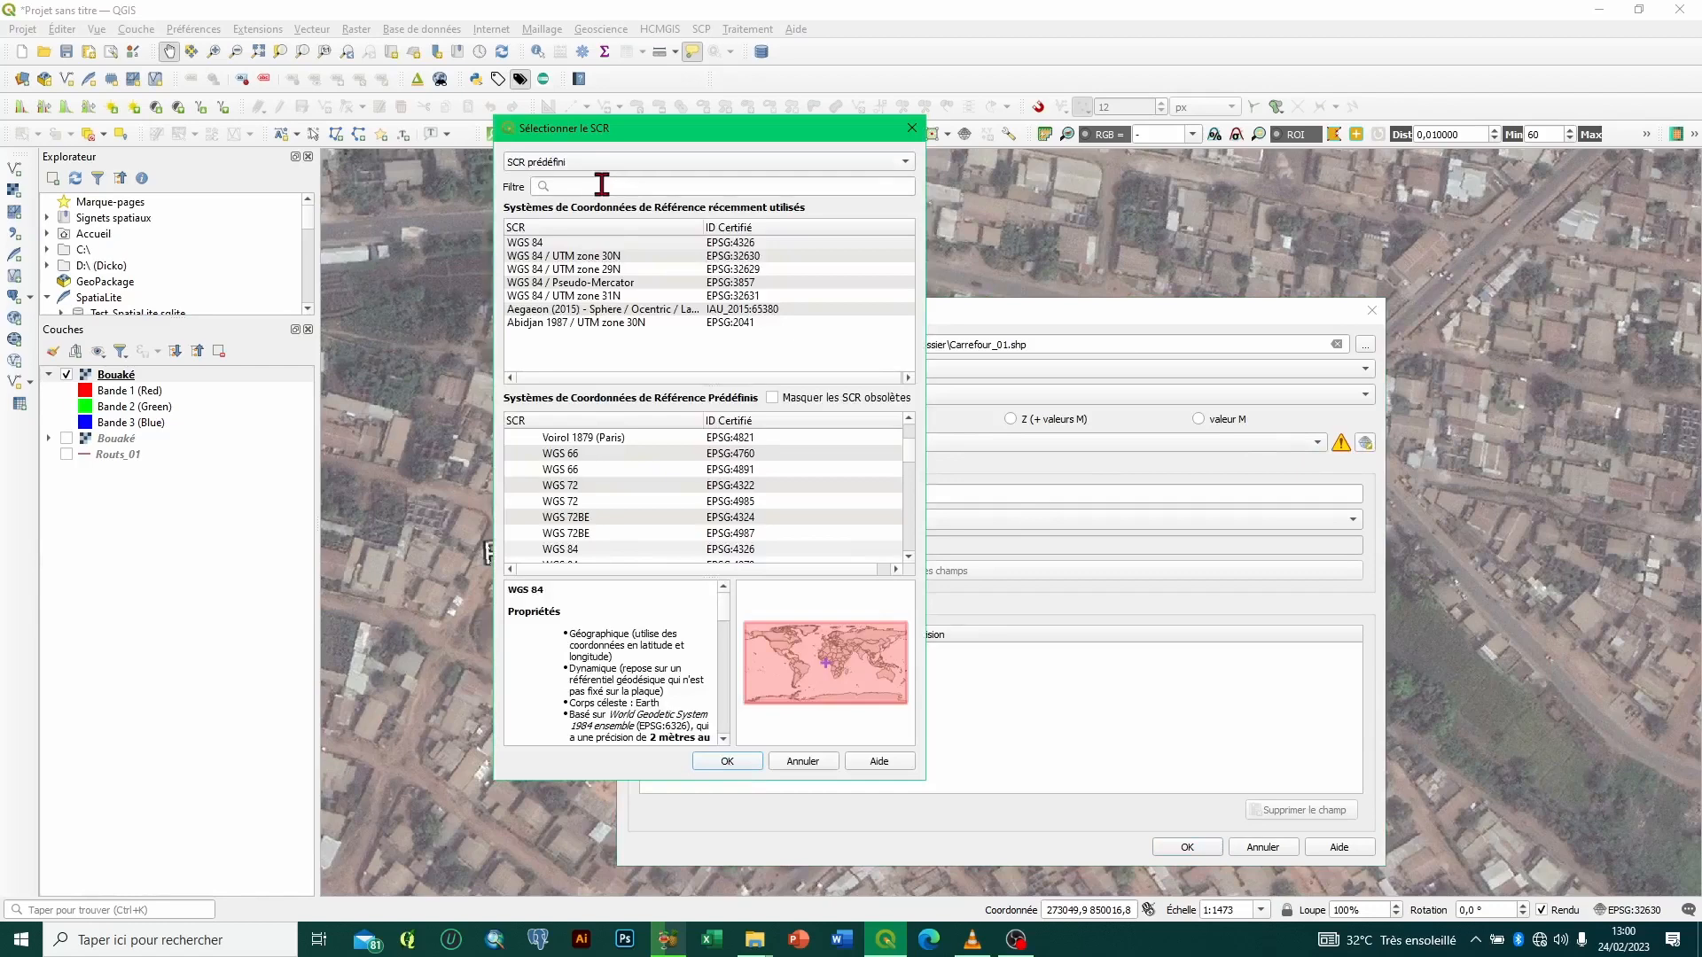
click(600, 187)
text(zone)
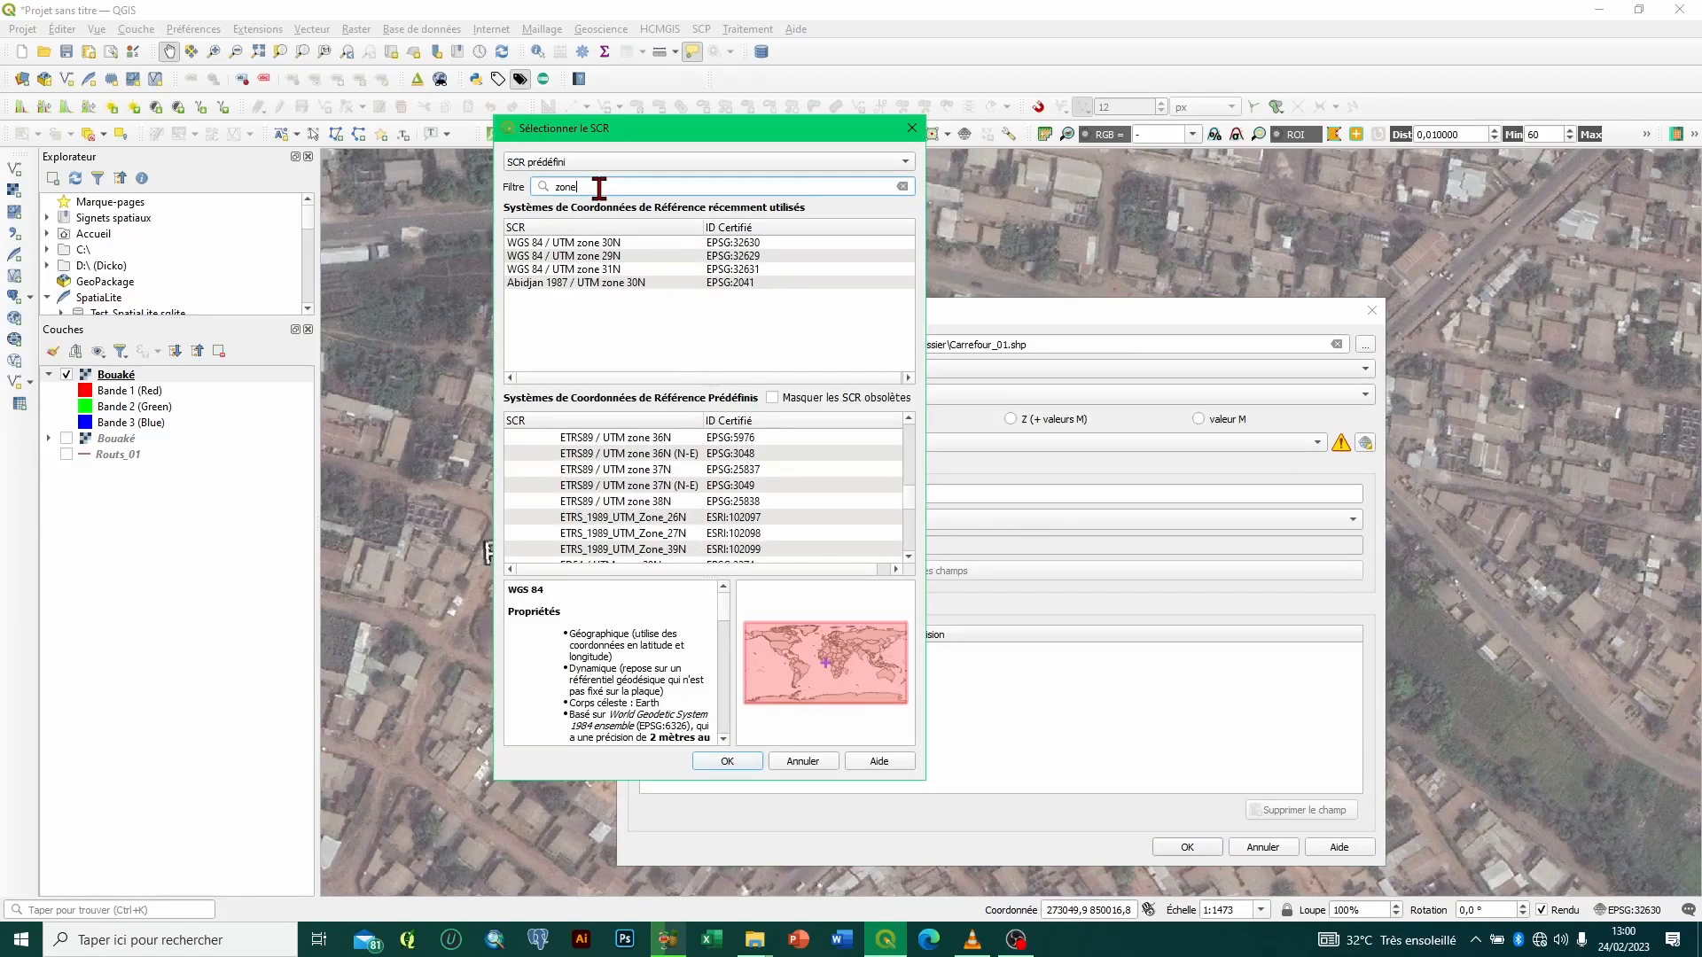
text(321)
key(BackSpace)
key(BackSpace)
key(BackSpace)
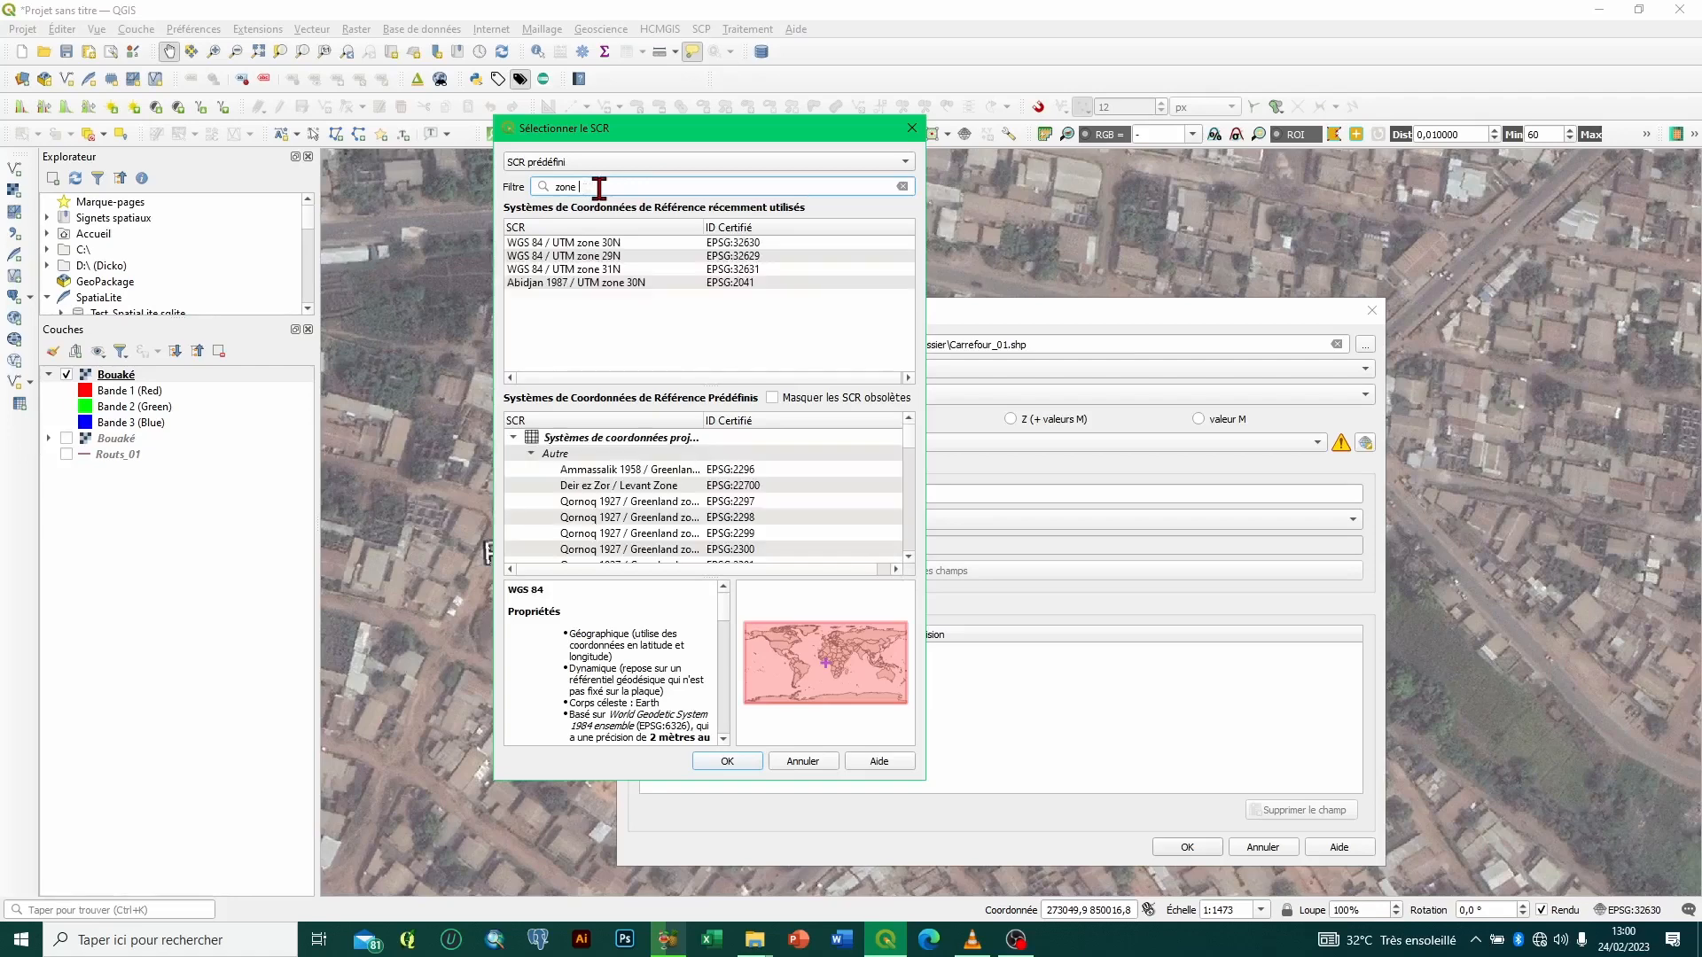
text(32)
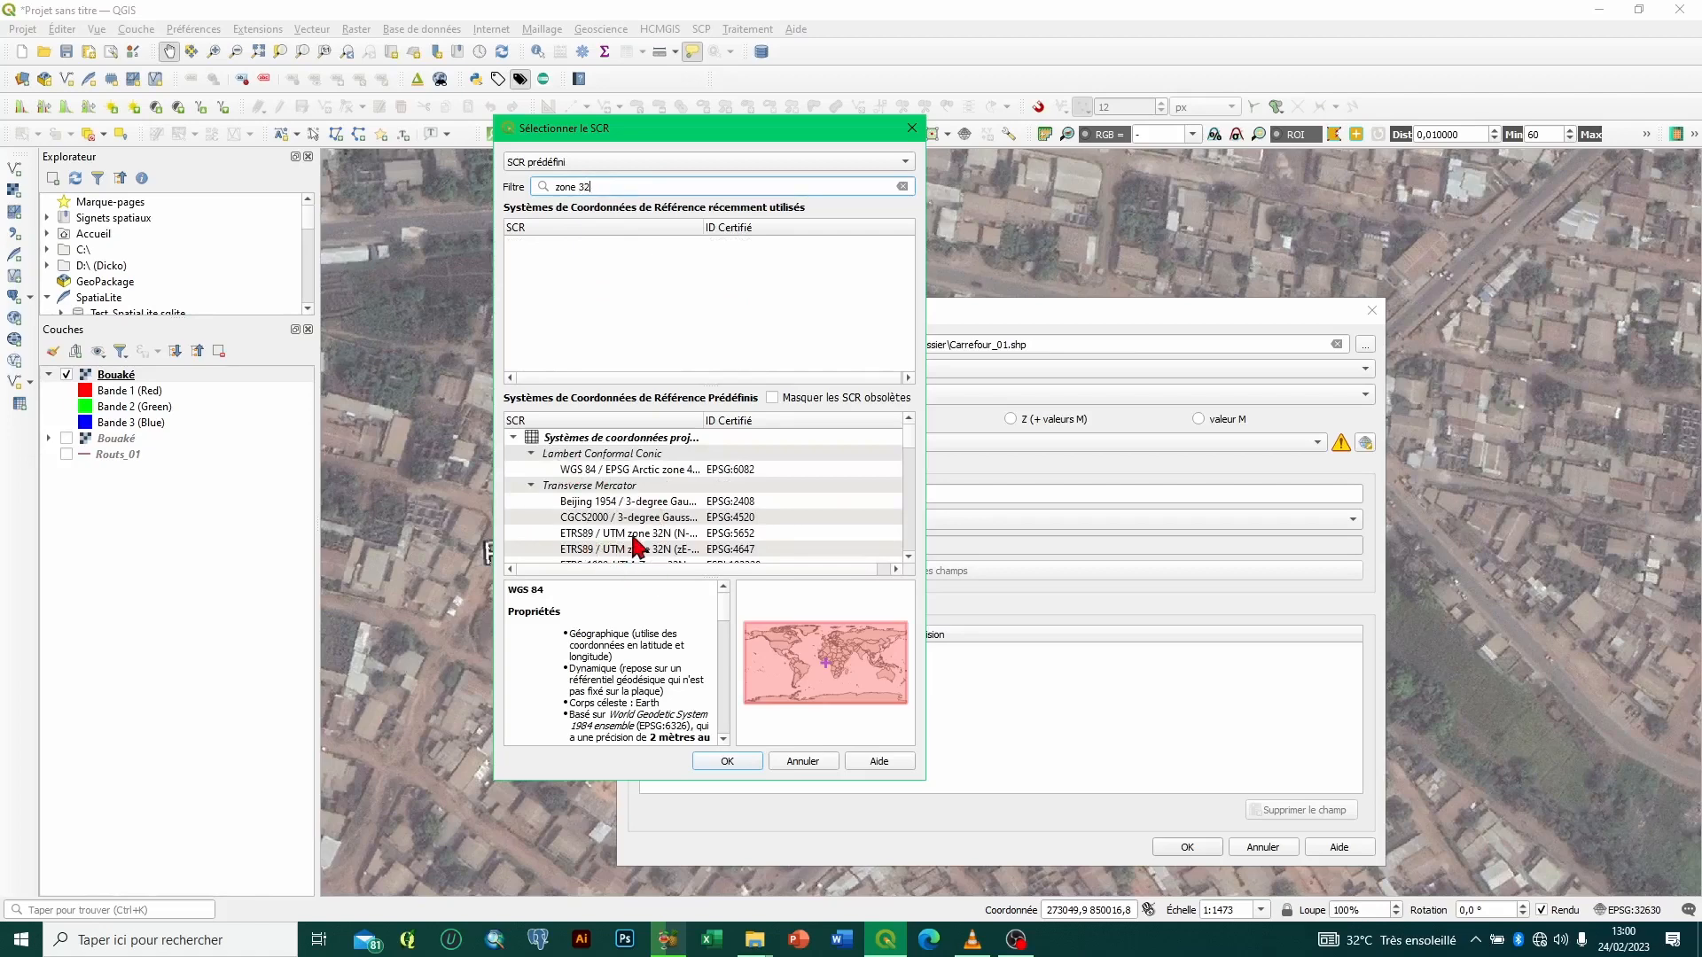
scroll(682, 487, down, 2)
scroll(603, 470, up, 2)
click(530, 485)
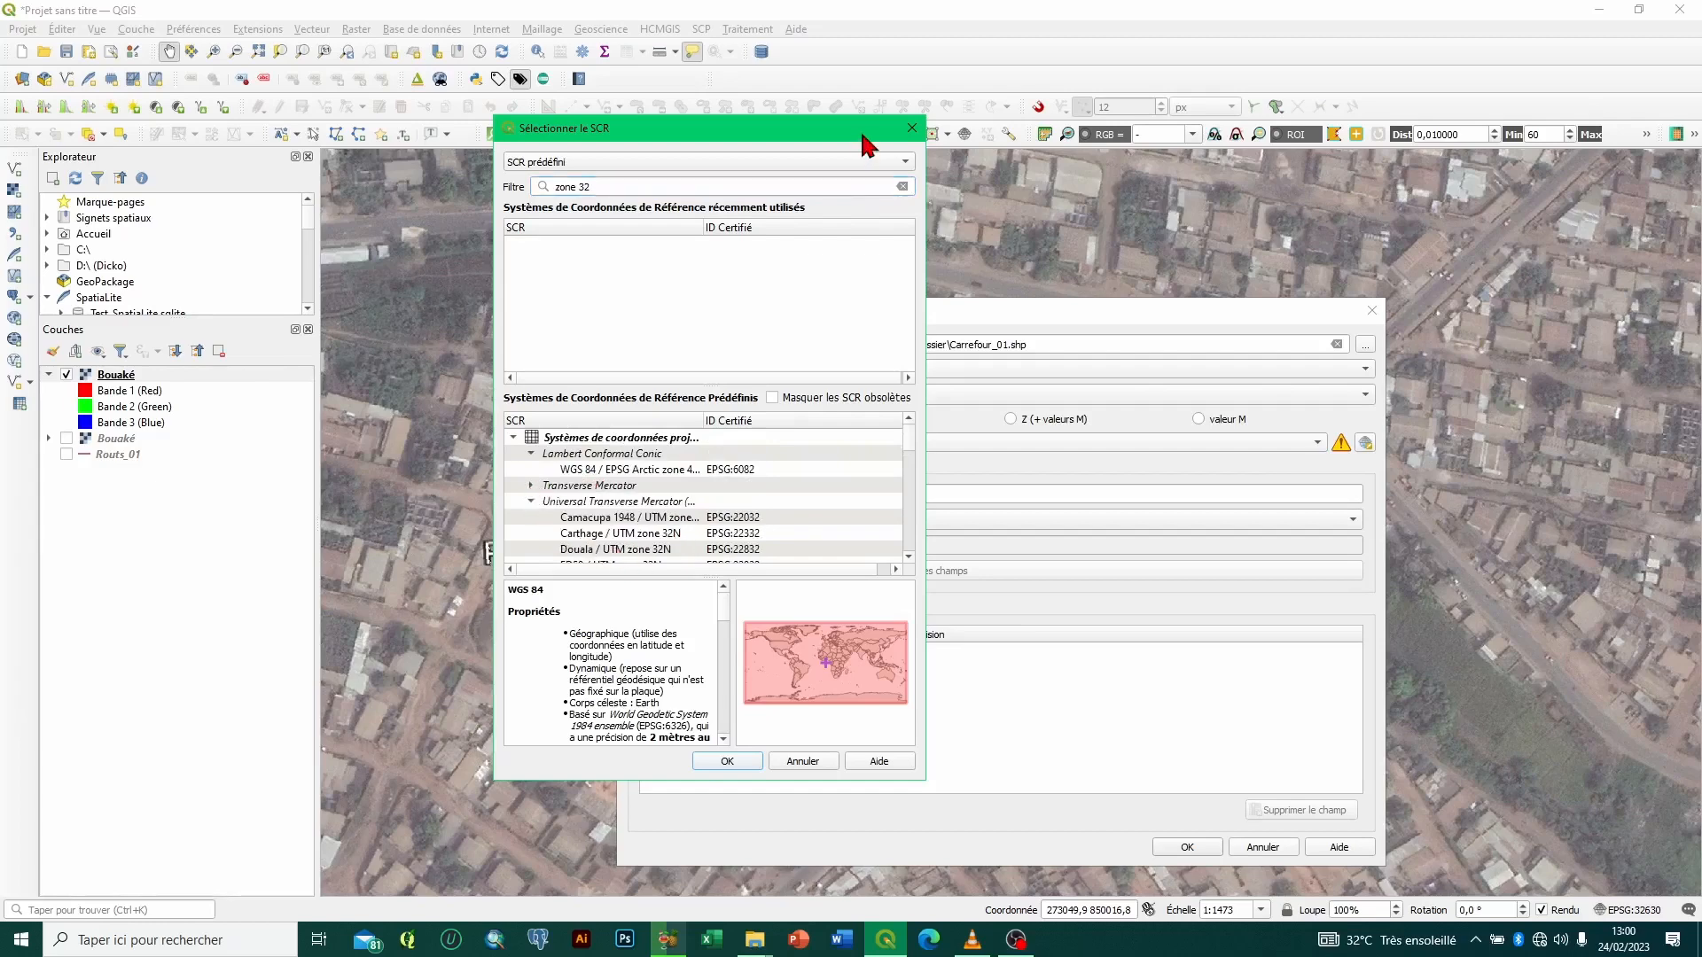
click(911, 127)
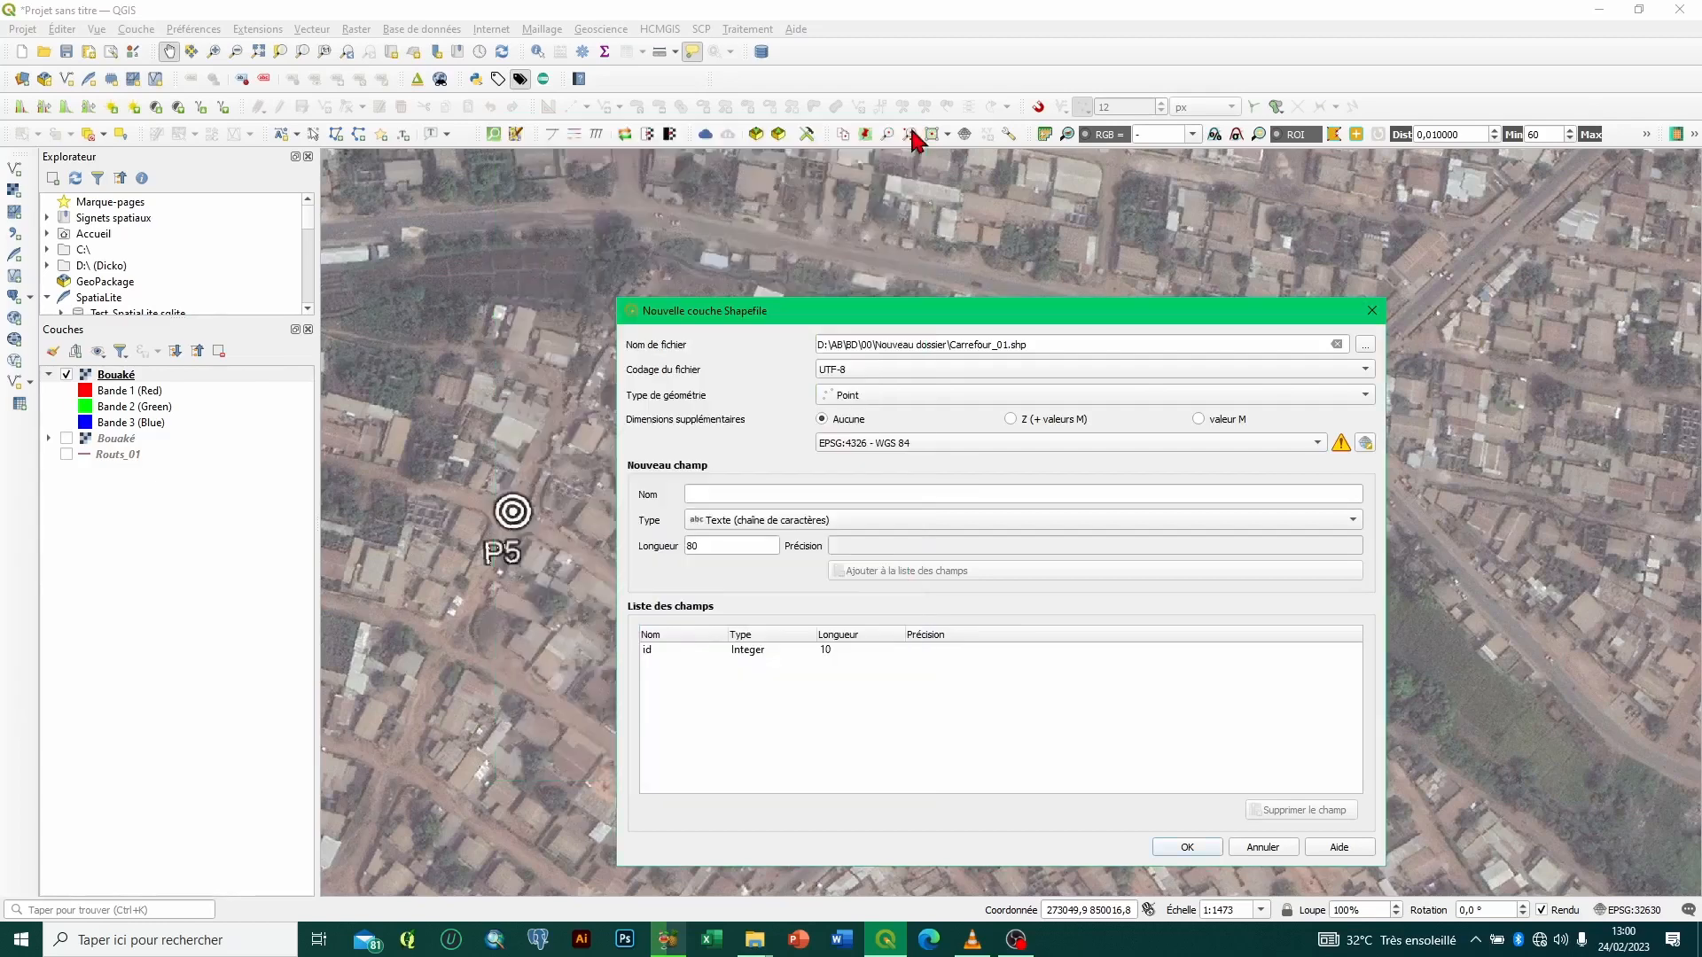
Step: Set the new layer's coordinate system back to the project's EPSG:32630 - WGS 84 / UTM zone 30N
click(1320, 445)
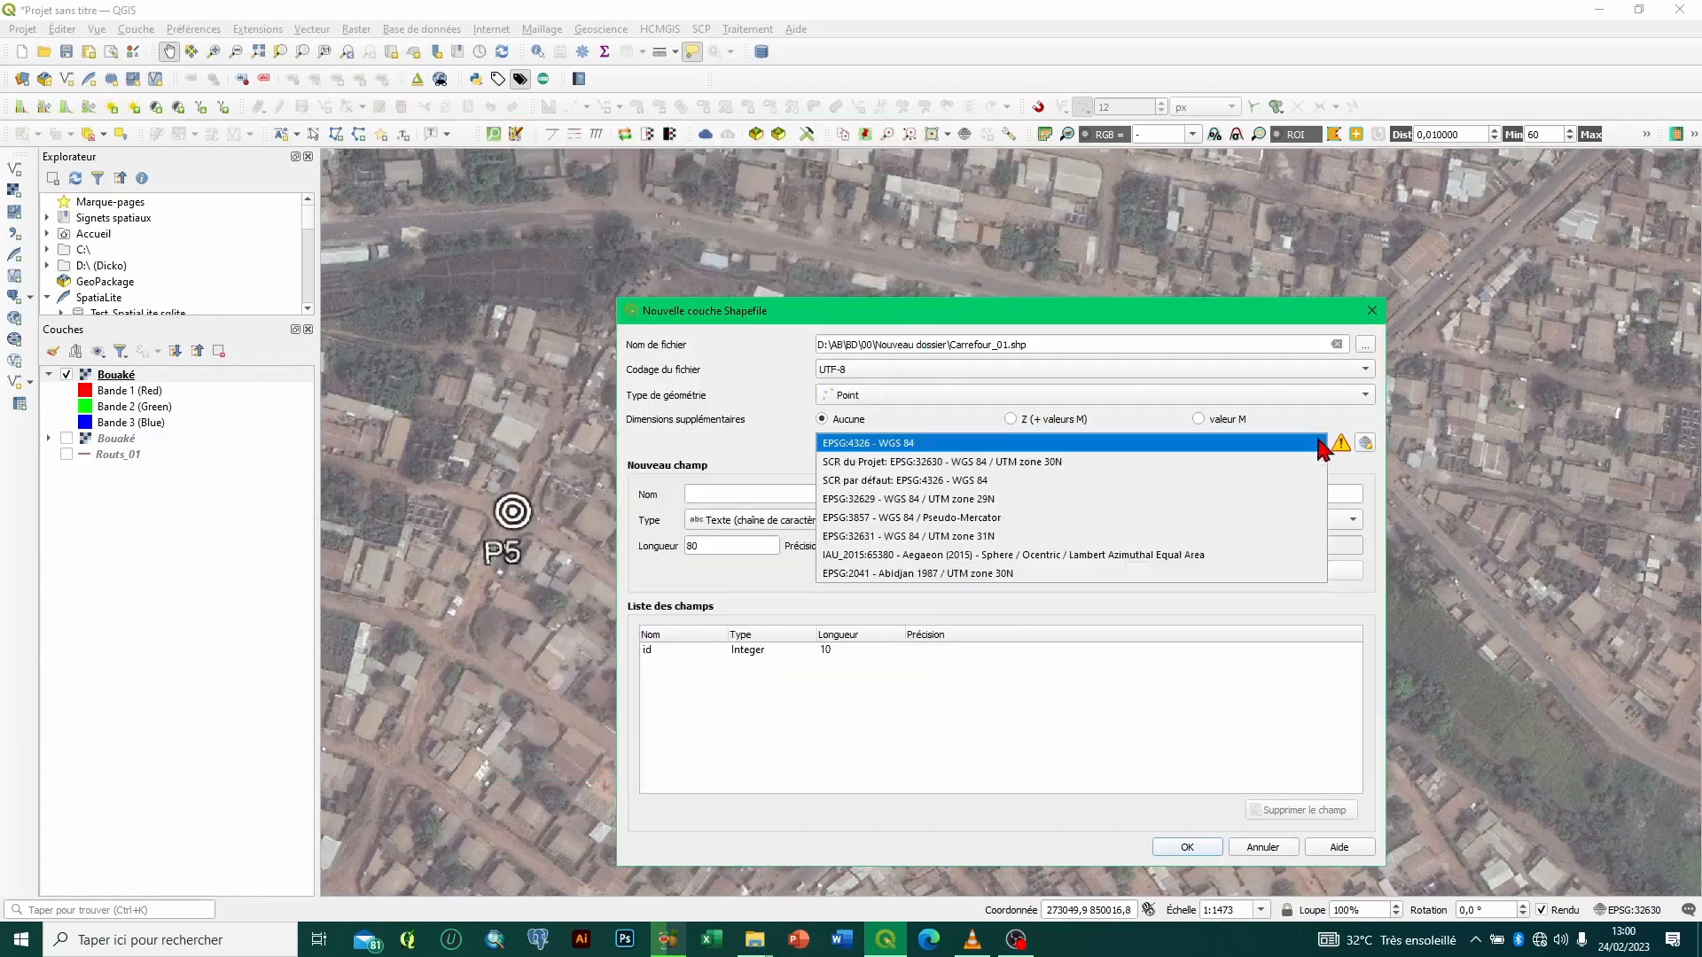
click(1011, 462)
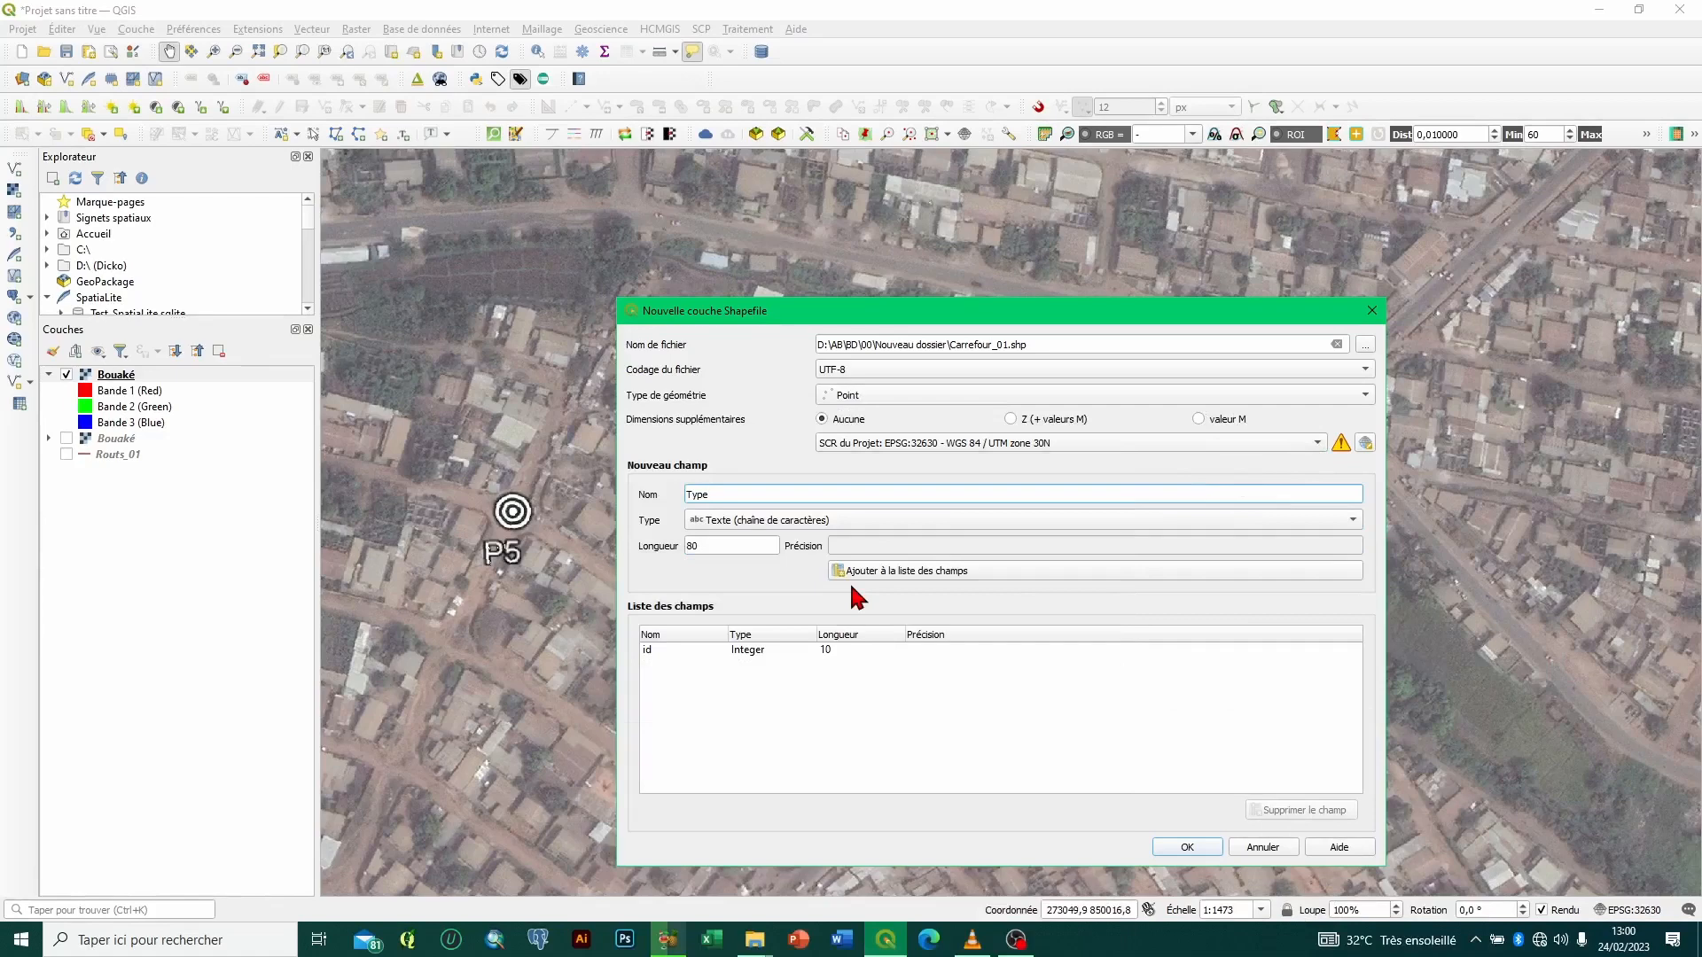
Step: Add a 32-bit integer field named Type with length 10 and create the shapefile layer
click(791, 523)
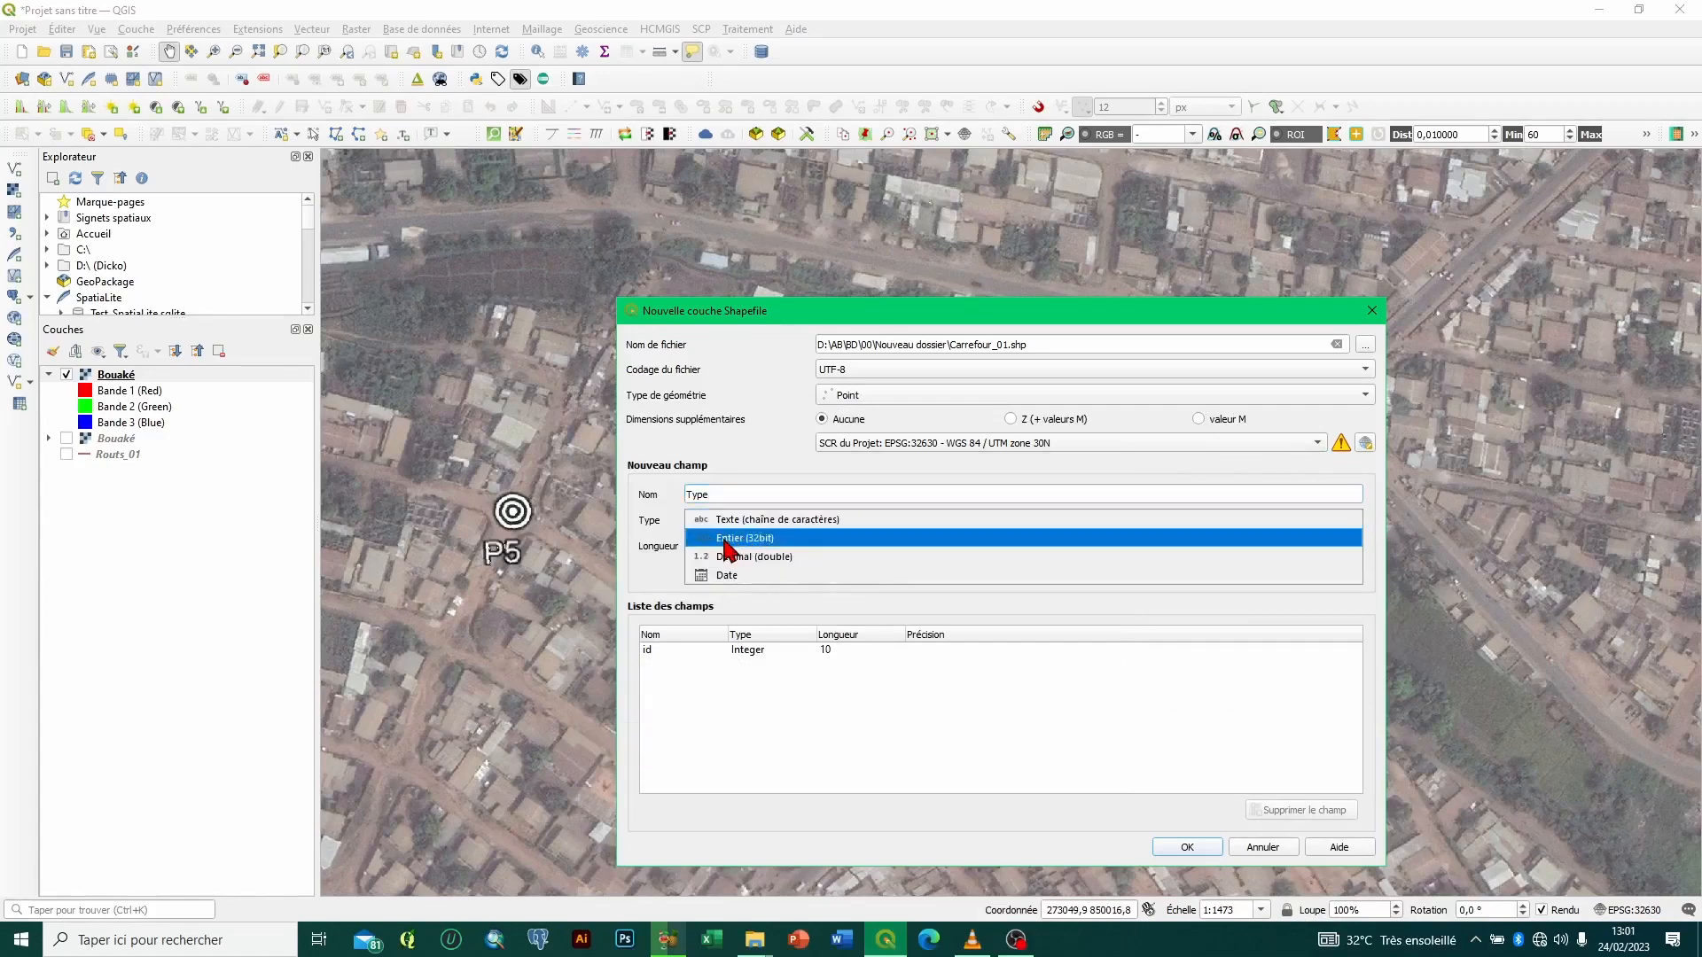
click(724, 538)
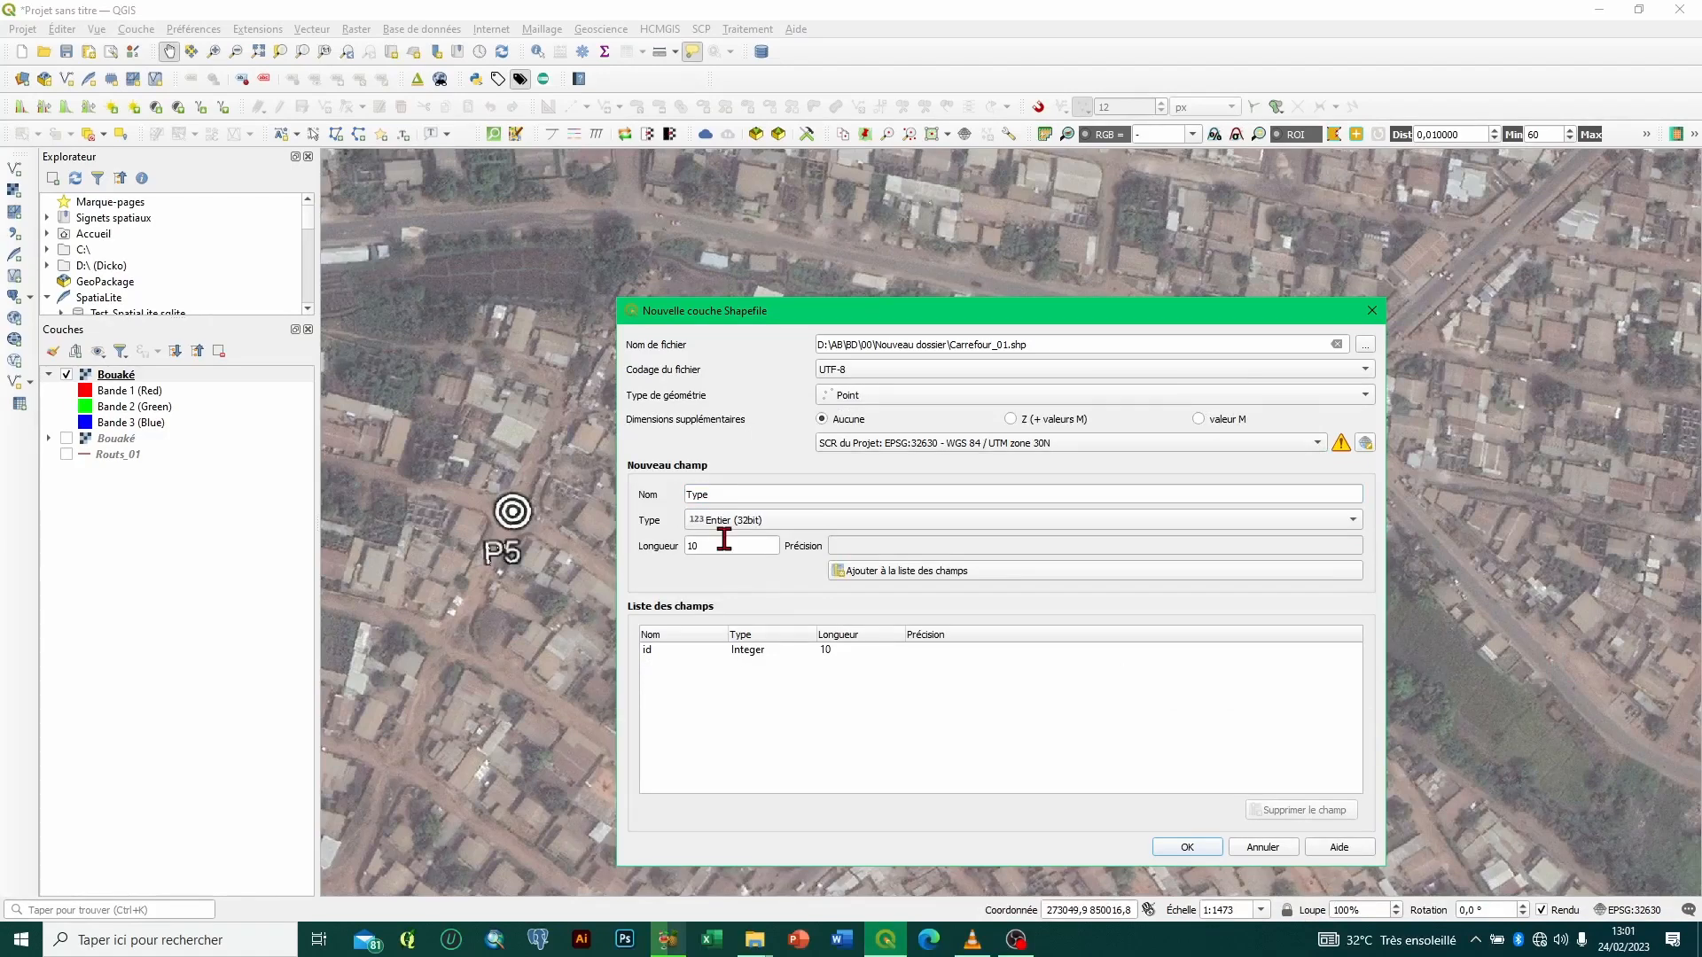
click(891, 576)
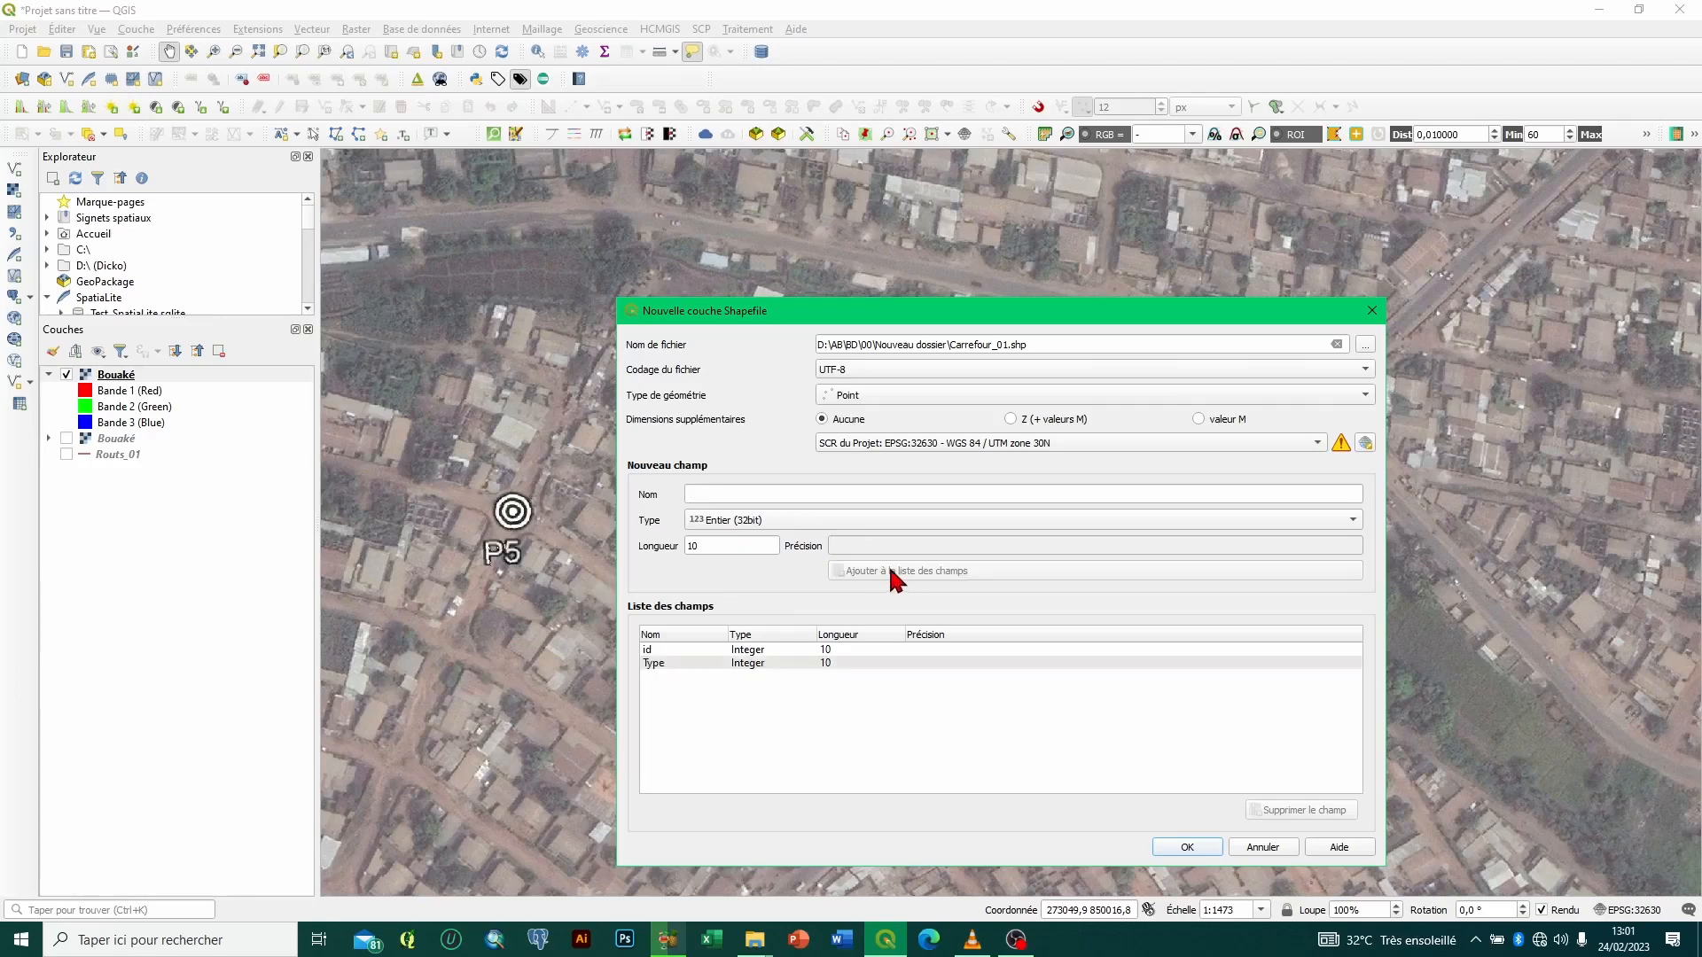
click(1188, 848)
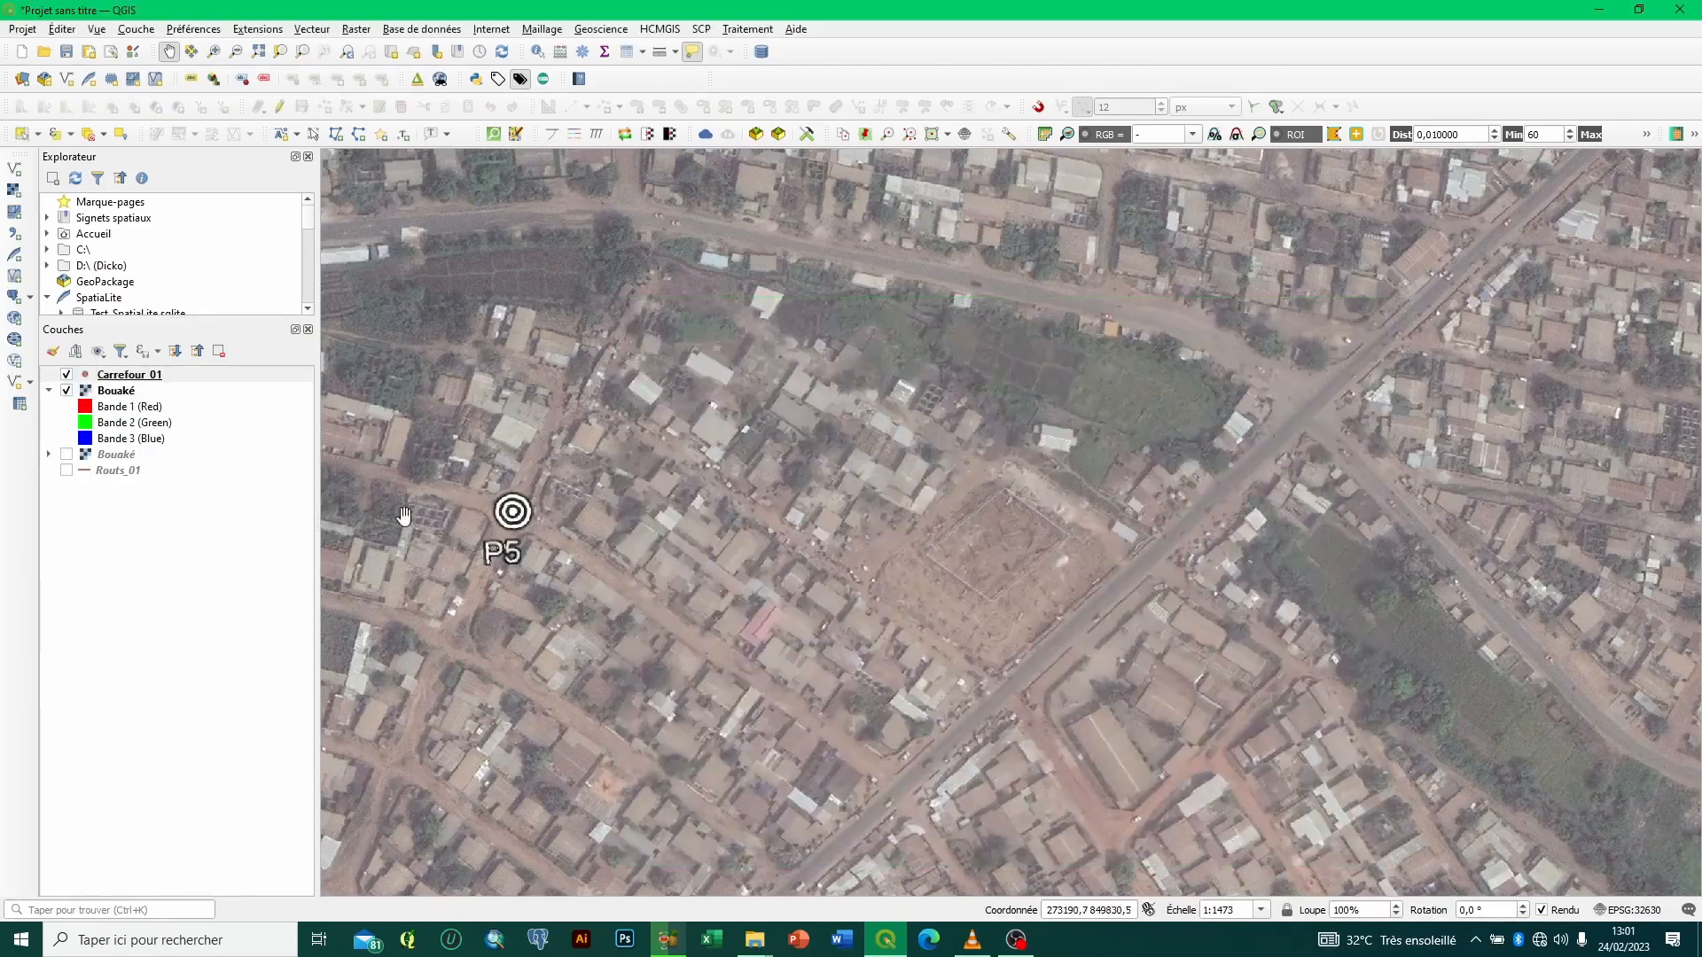
Step: Collapse the visible Bouaké layer's band list and put the Carrefour_01 layer into editing mode
click(49, 391)
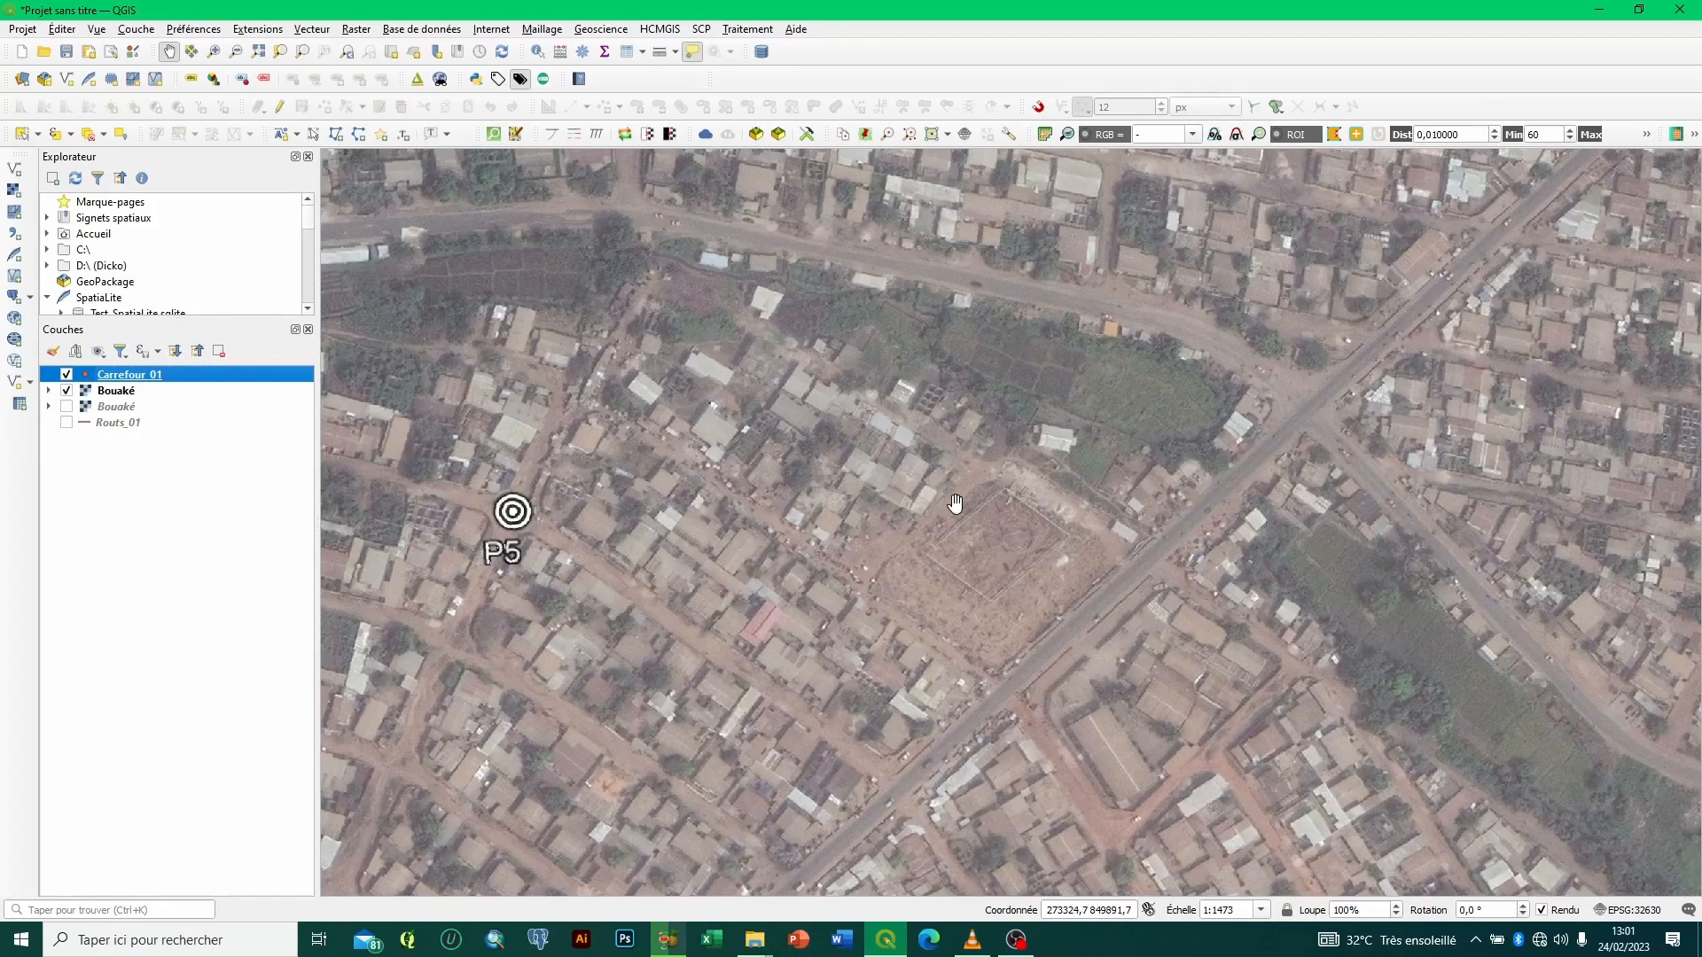
right_click(258, 387)
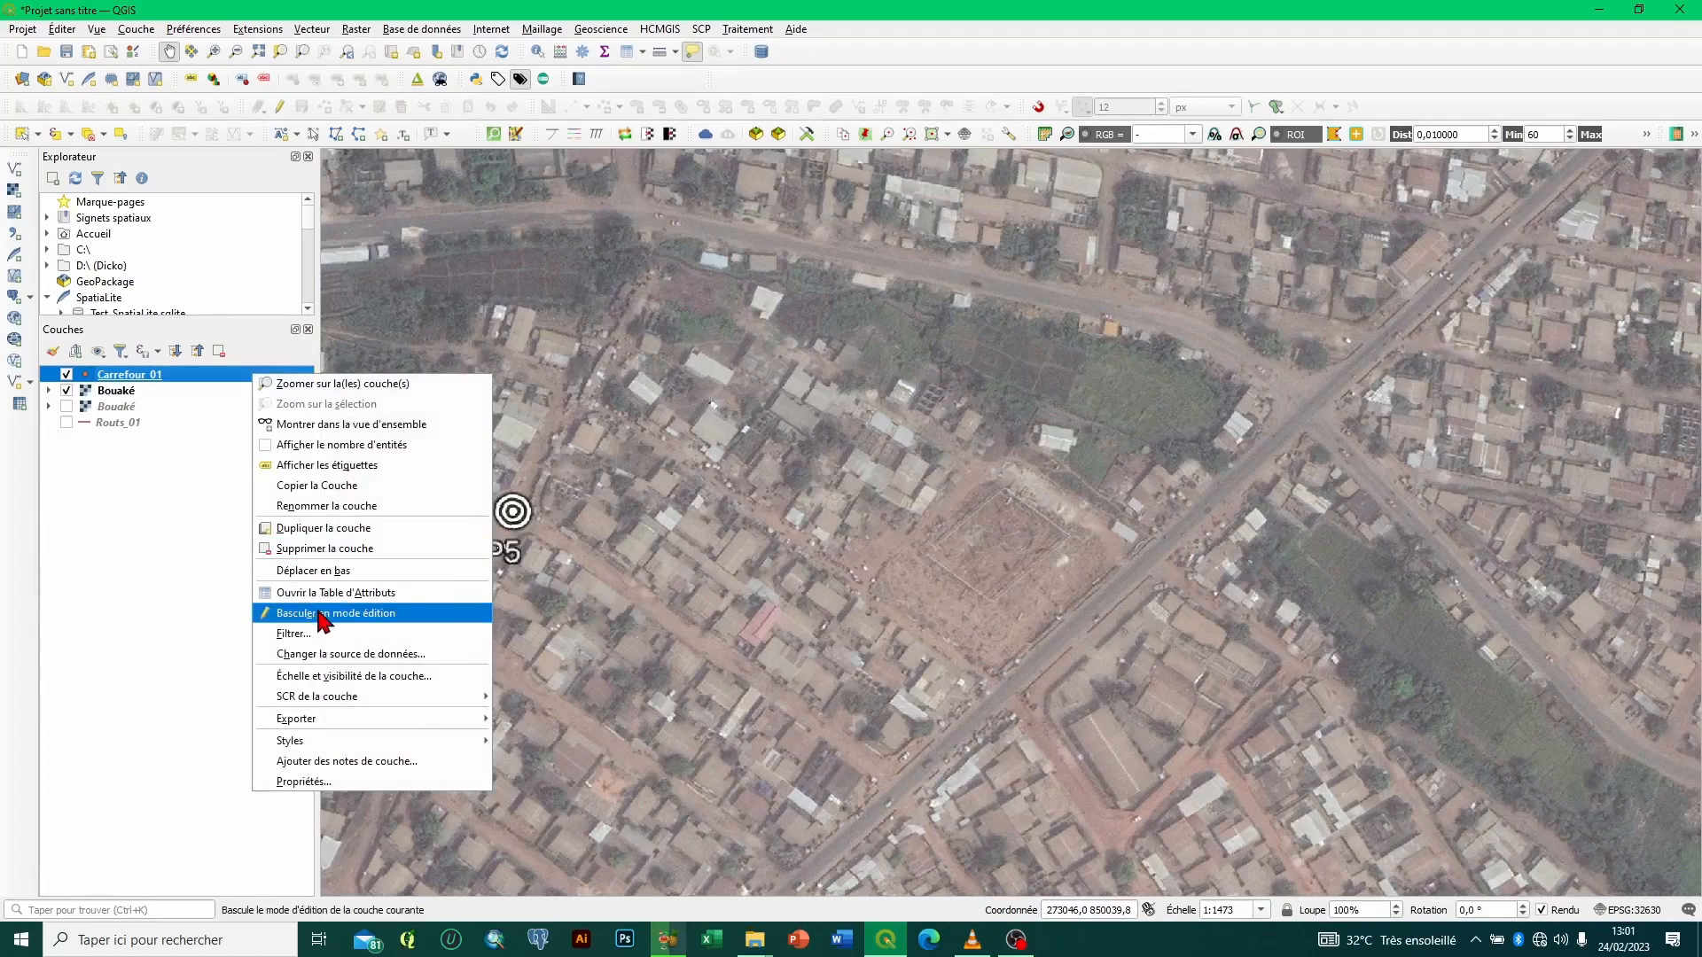
click(280, 108)
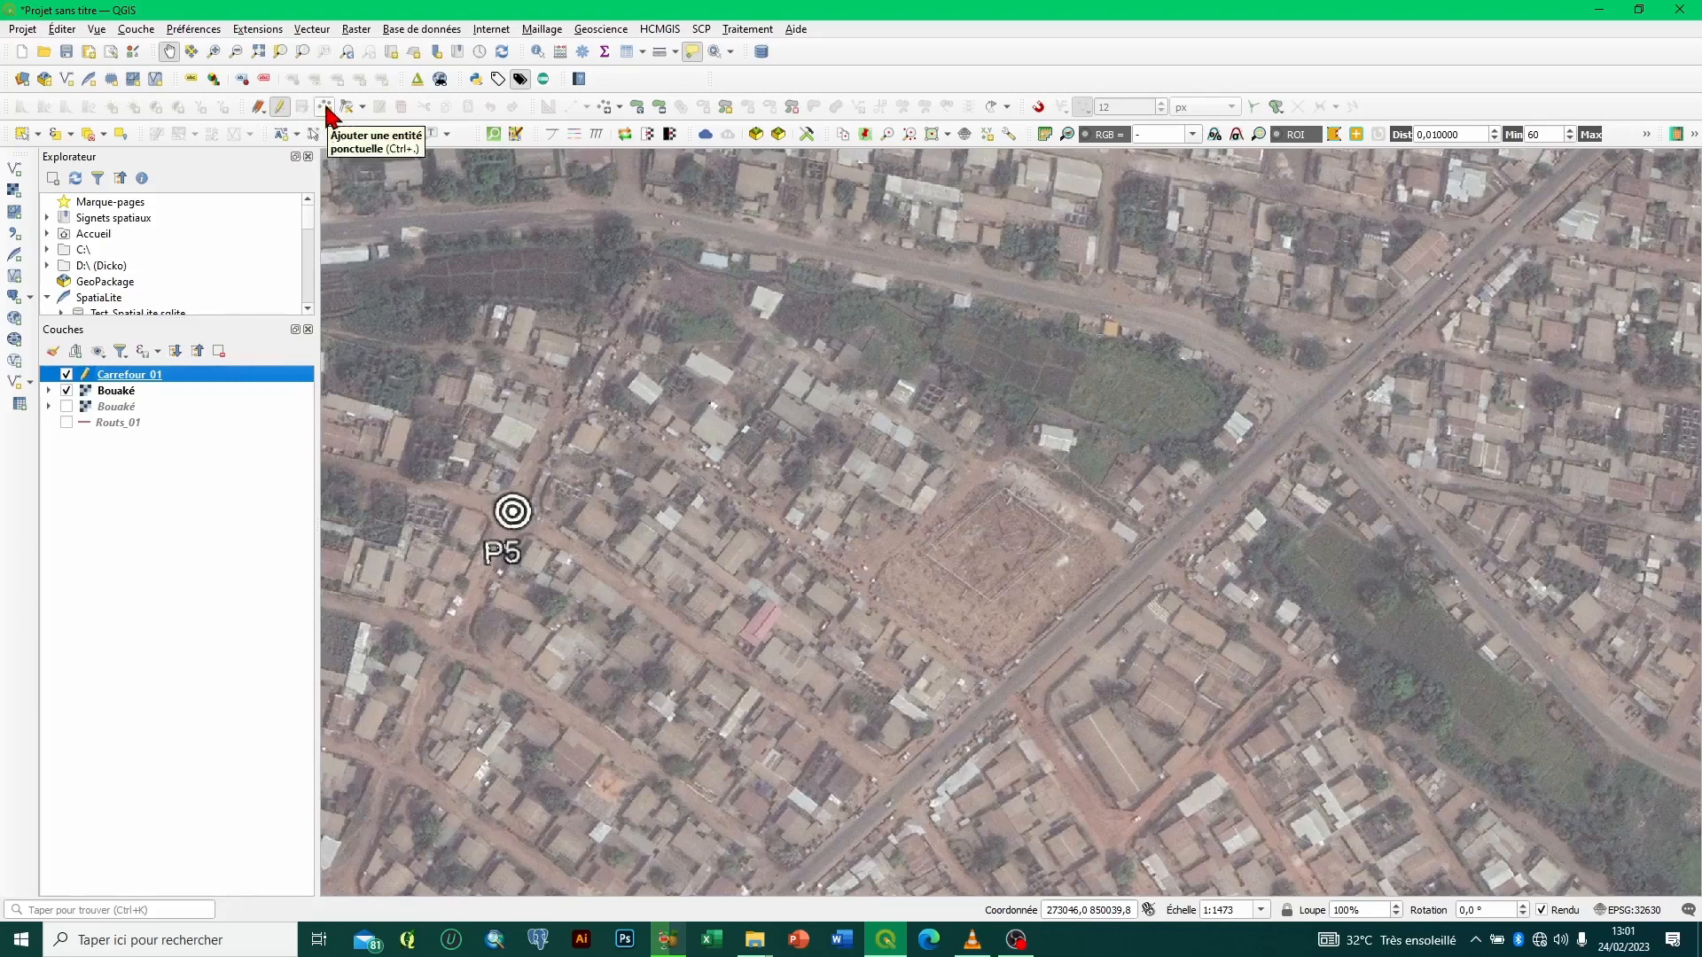
Step: Add a point at the diagonal main road's junction northeast of the bare rectangular field, with Type 1 and no id
click(325, 107)
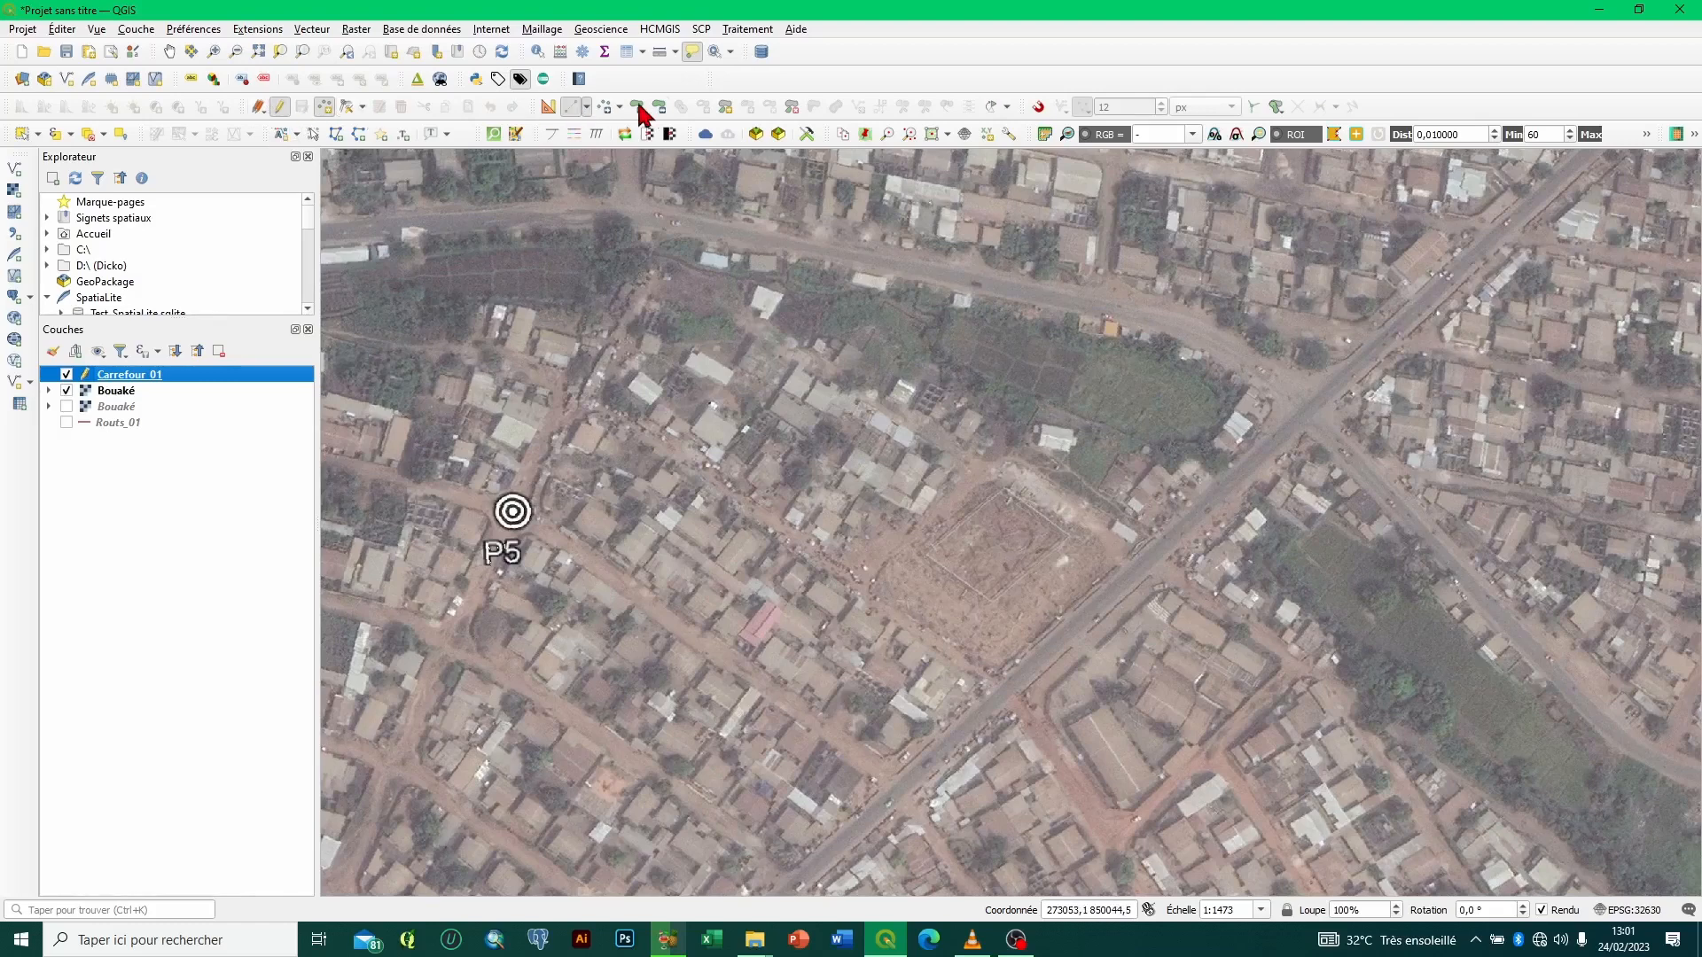
right_click(935, 65)
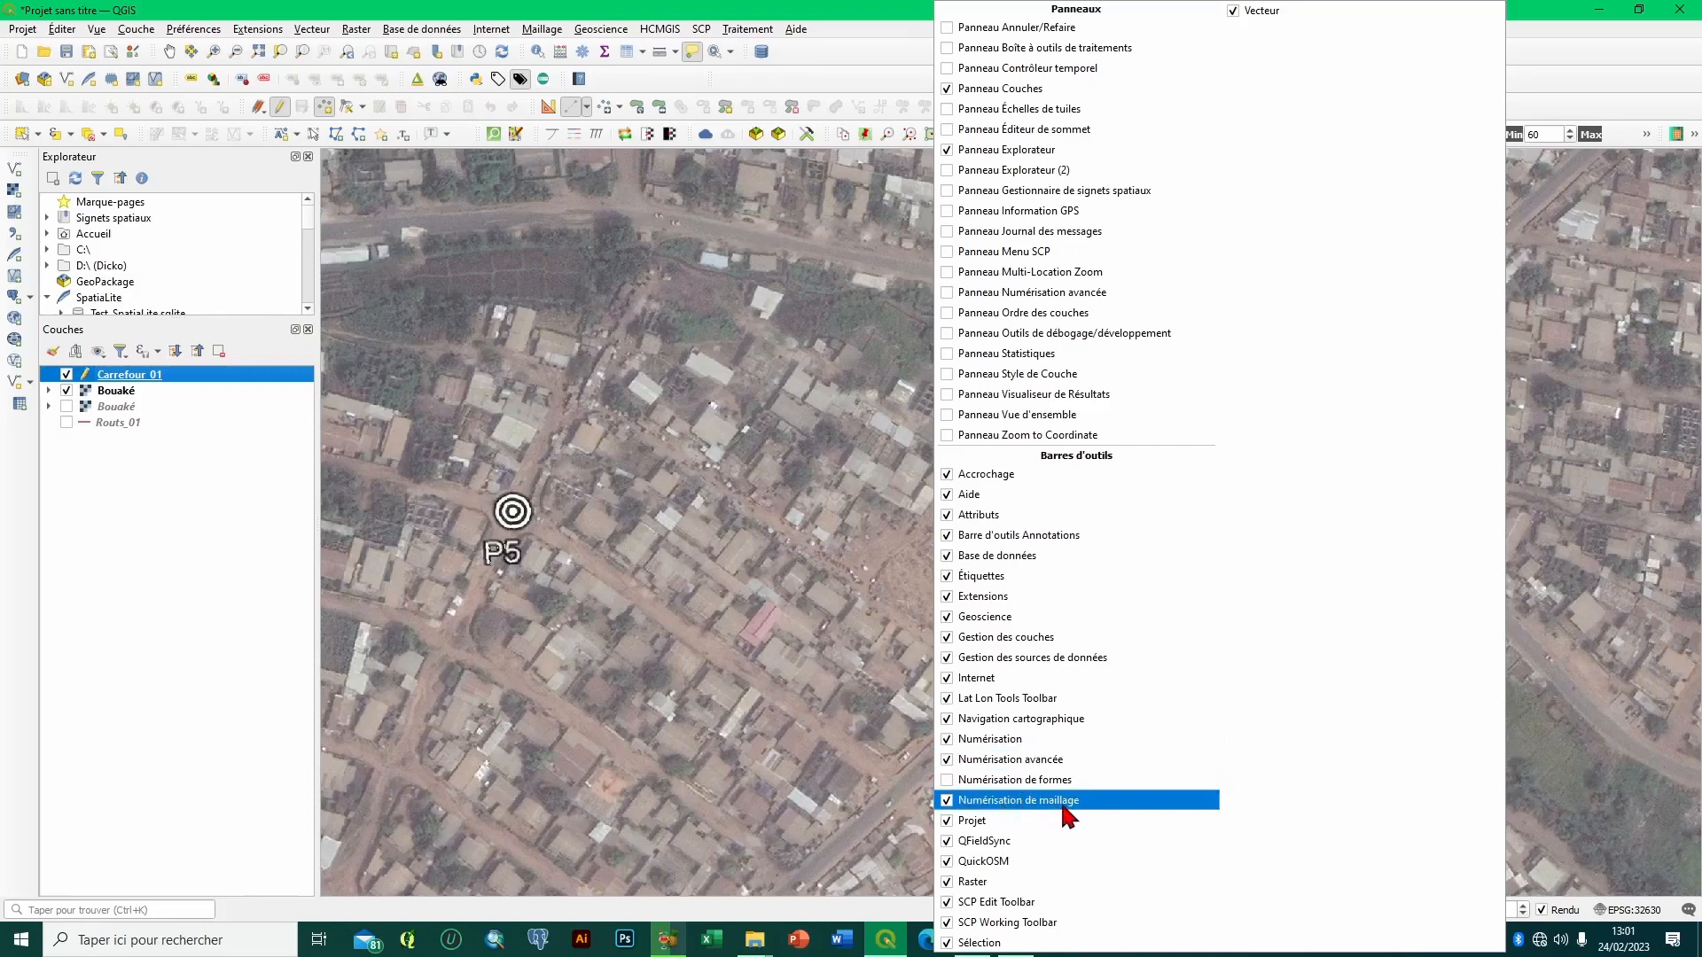
click(853, 64)
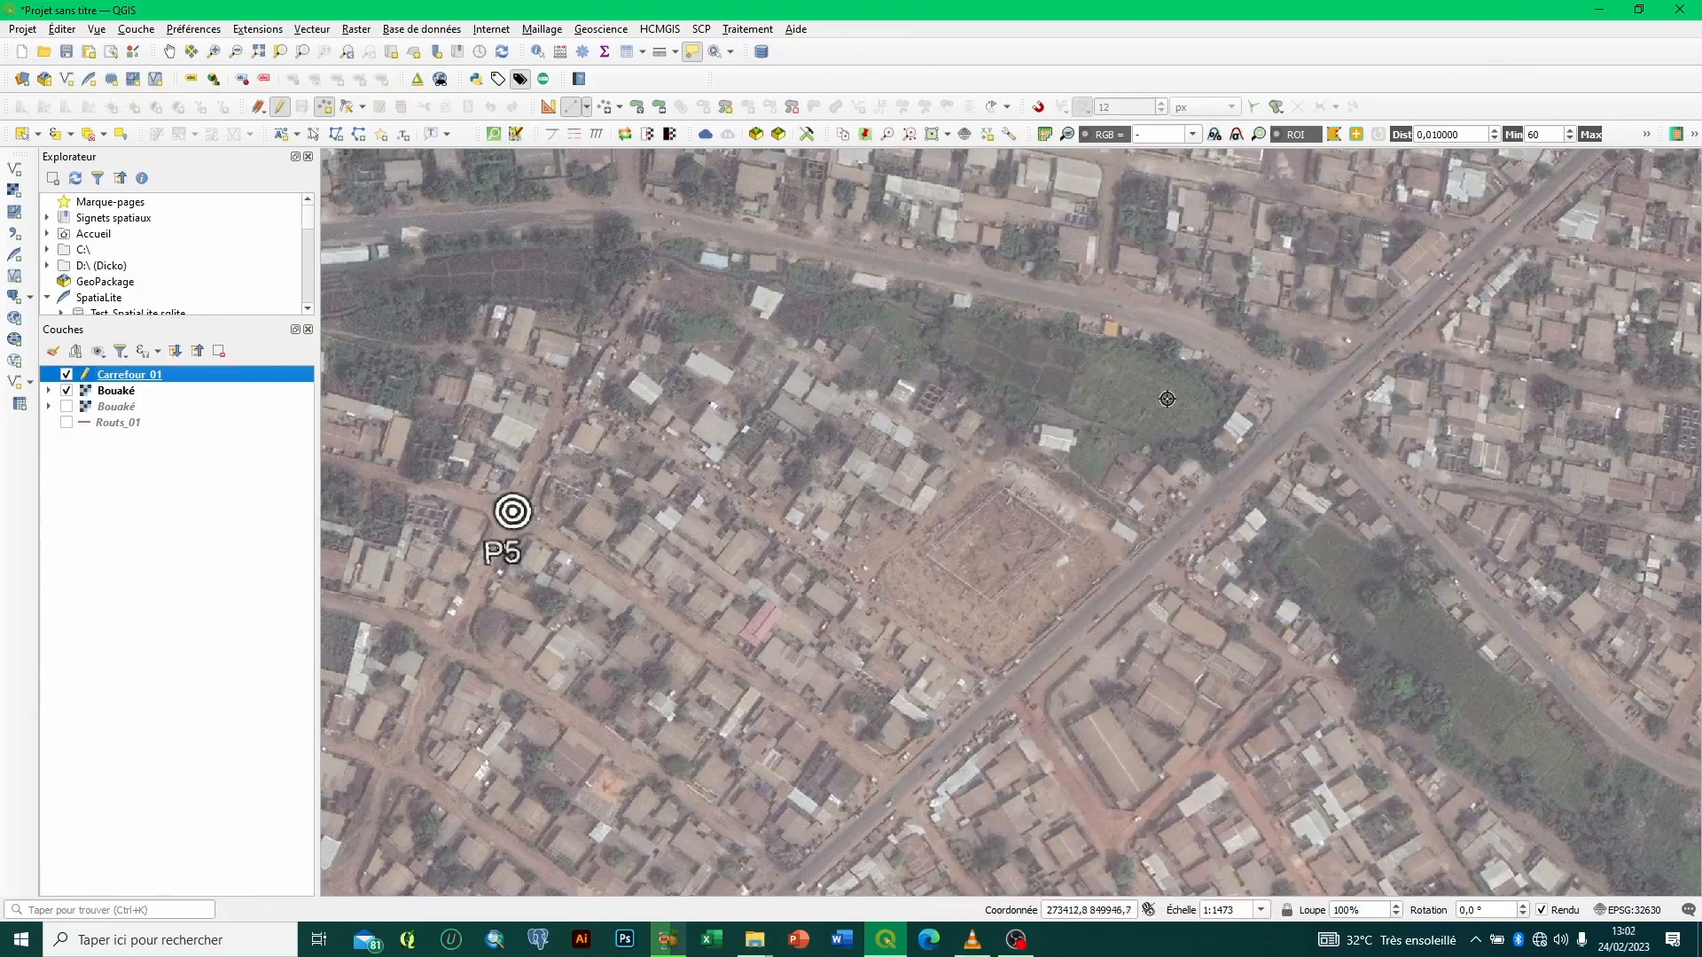
click(1308, 410)
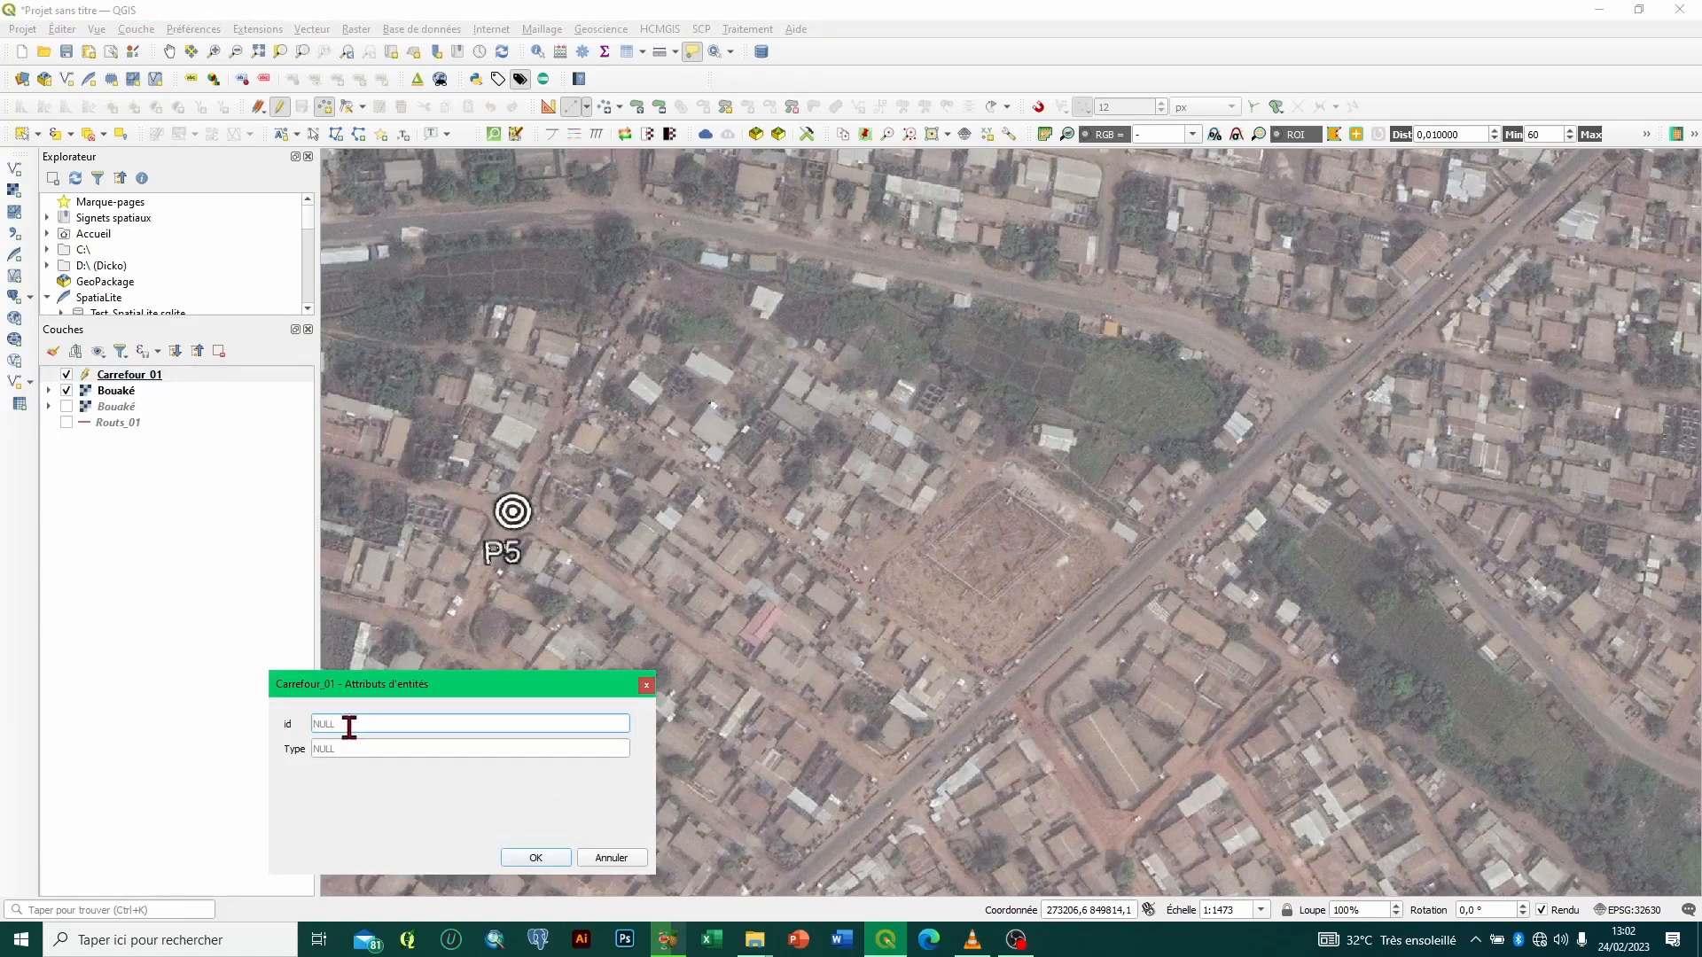
click(335, 753)
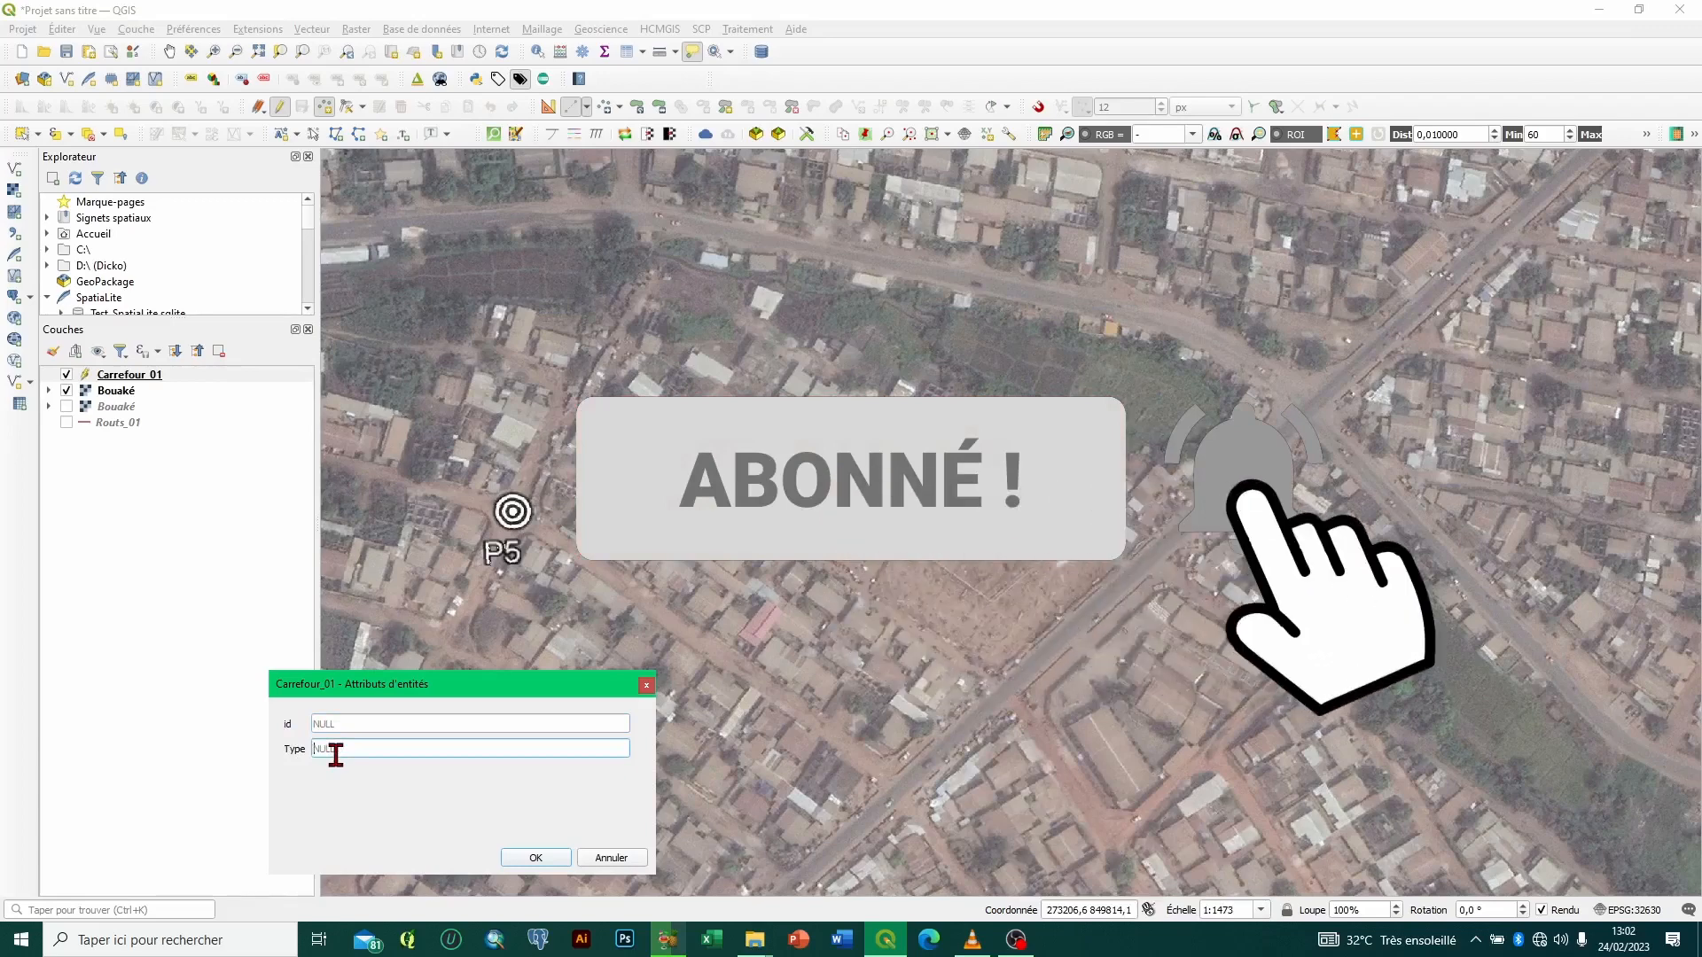
text(1)
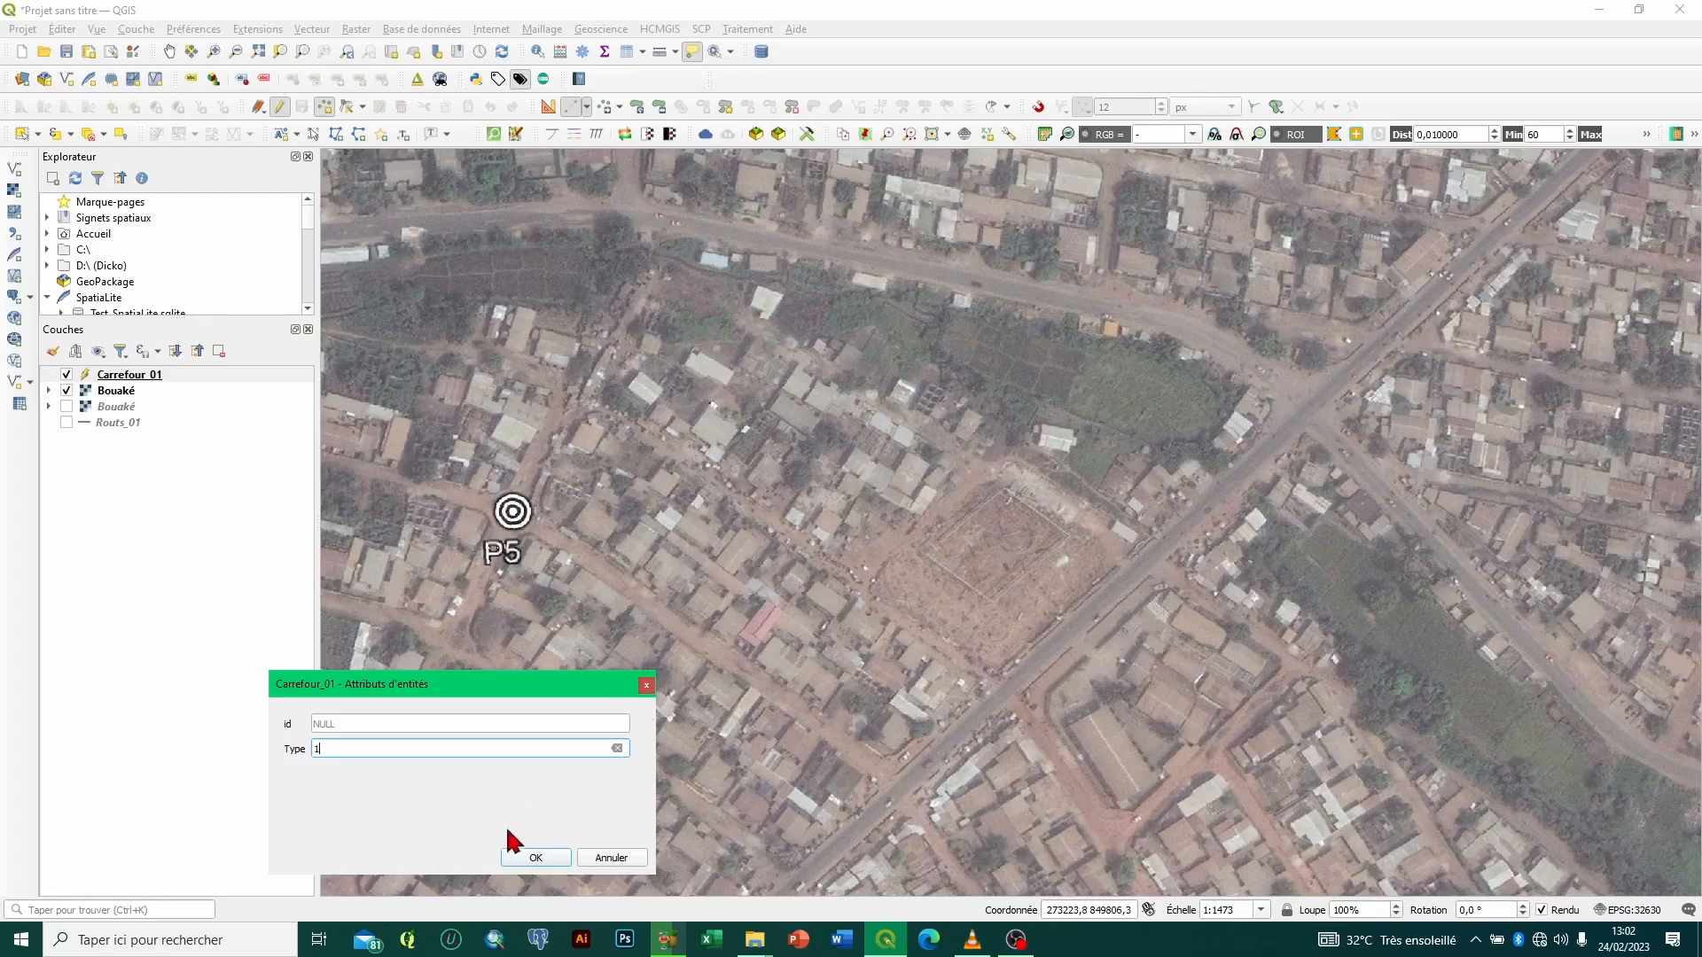
click(536, 858)
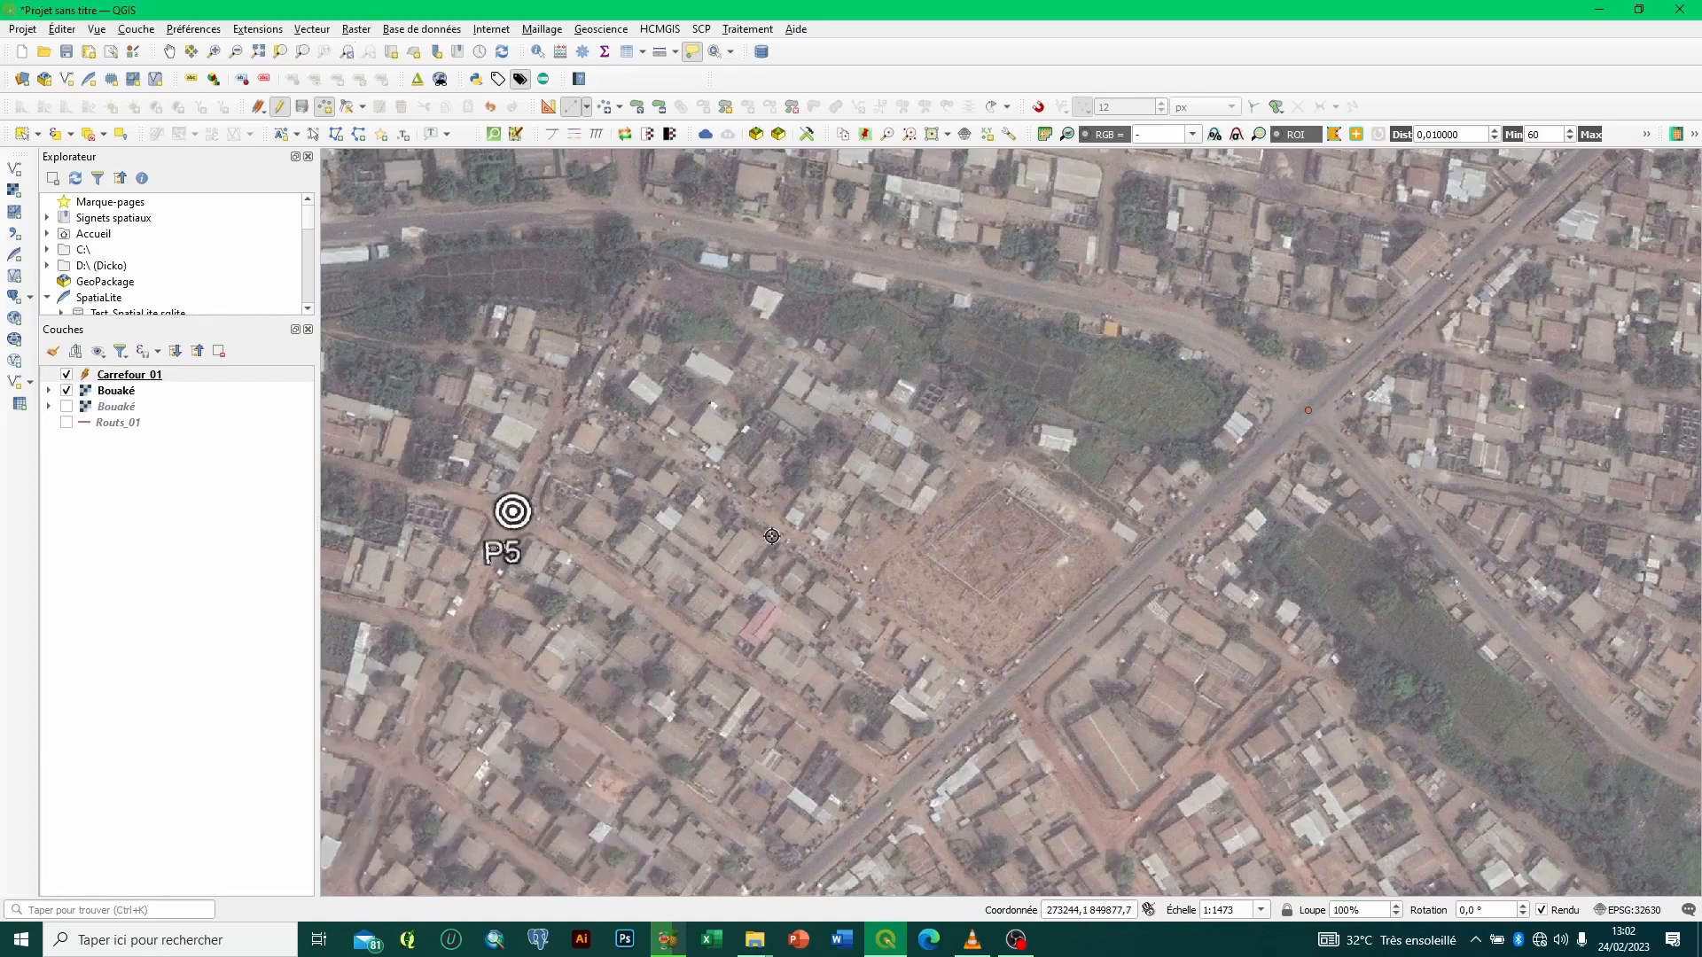
Step: Add a point where the large northern road meets the north-south road west of P2, with Type 3 and no id
scroll(770, 532, down, 5)
scroll(770, 533, up, 4)
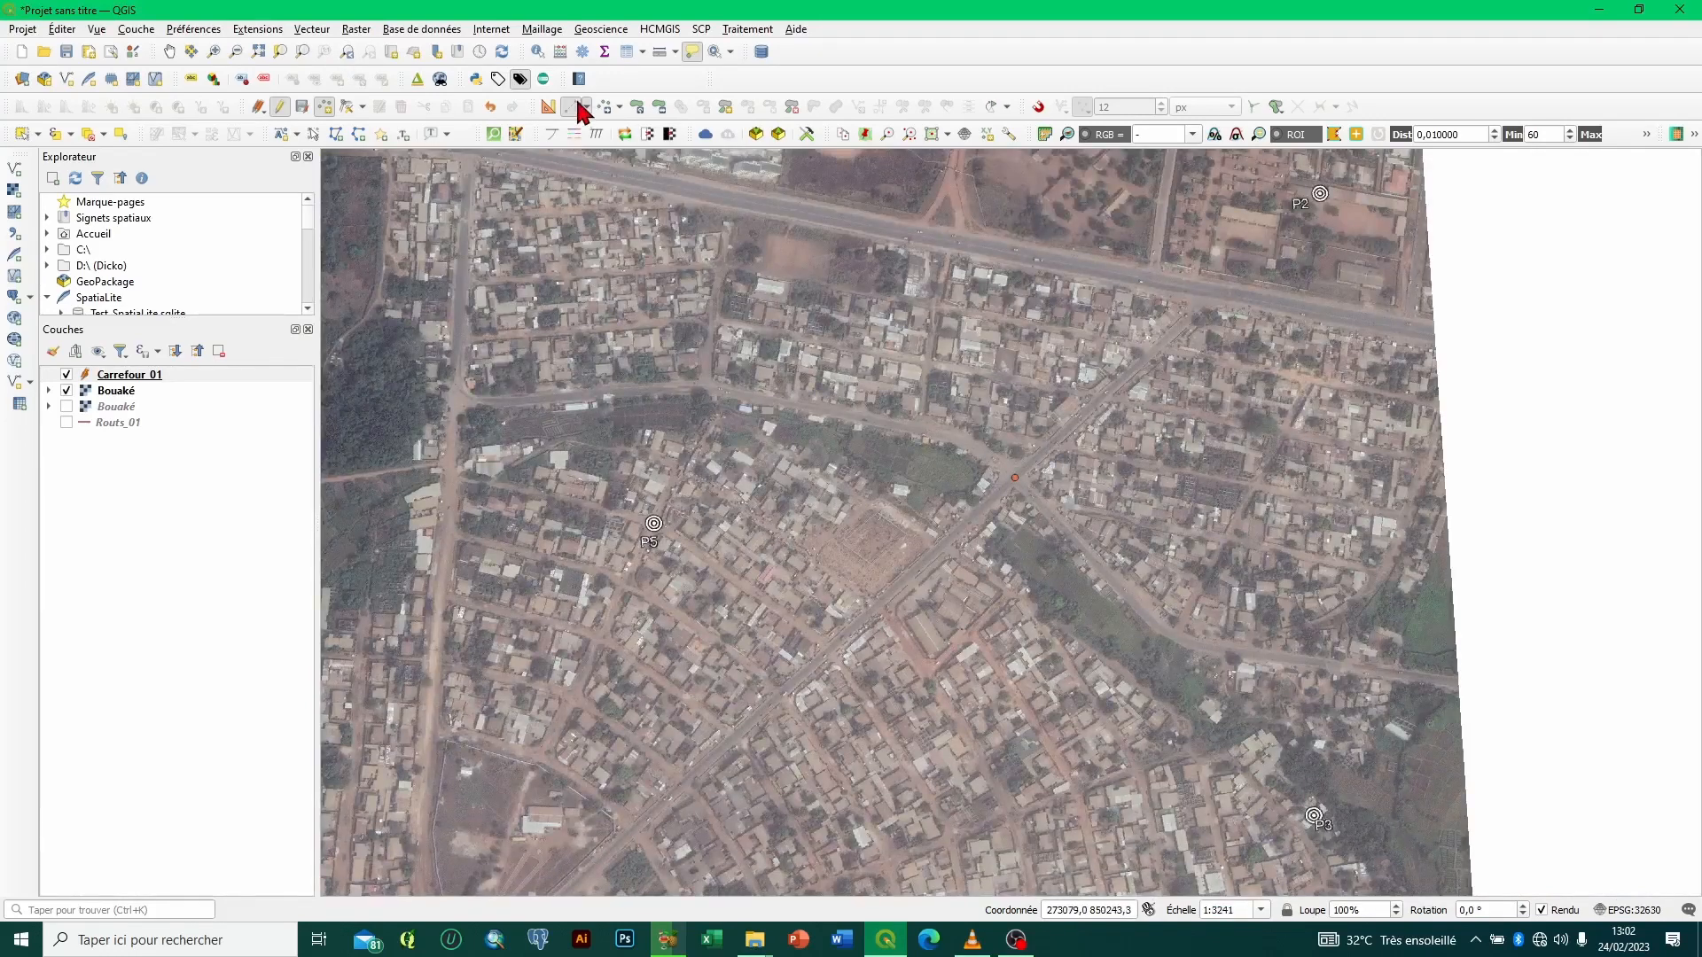
click(169, 51)
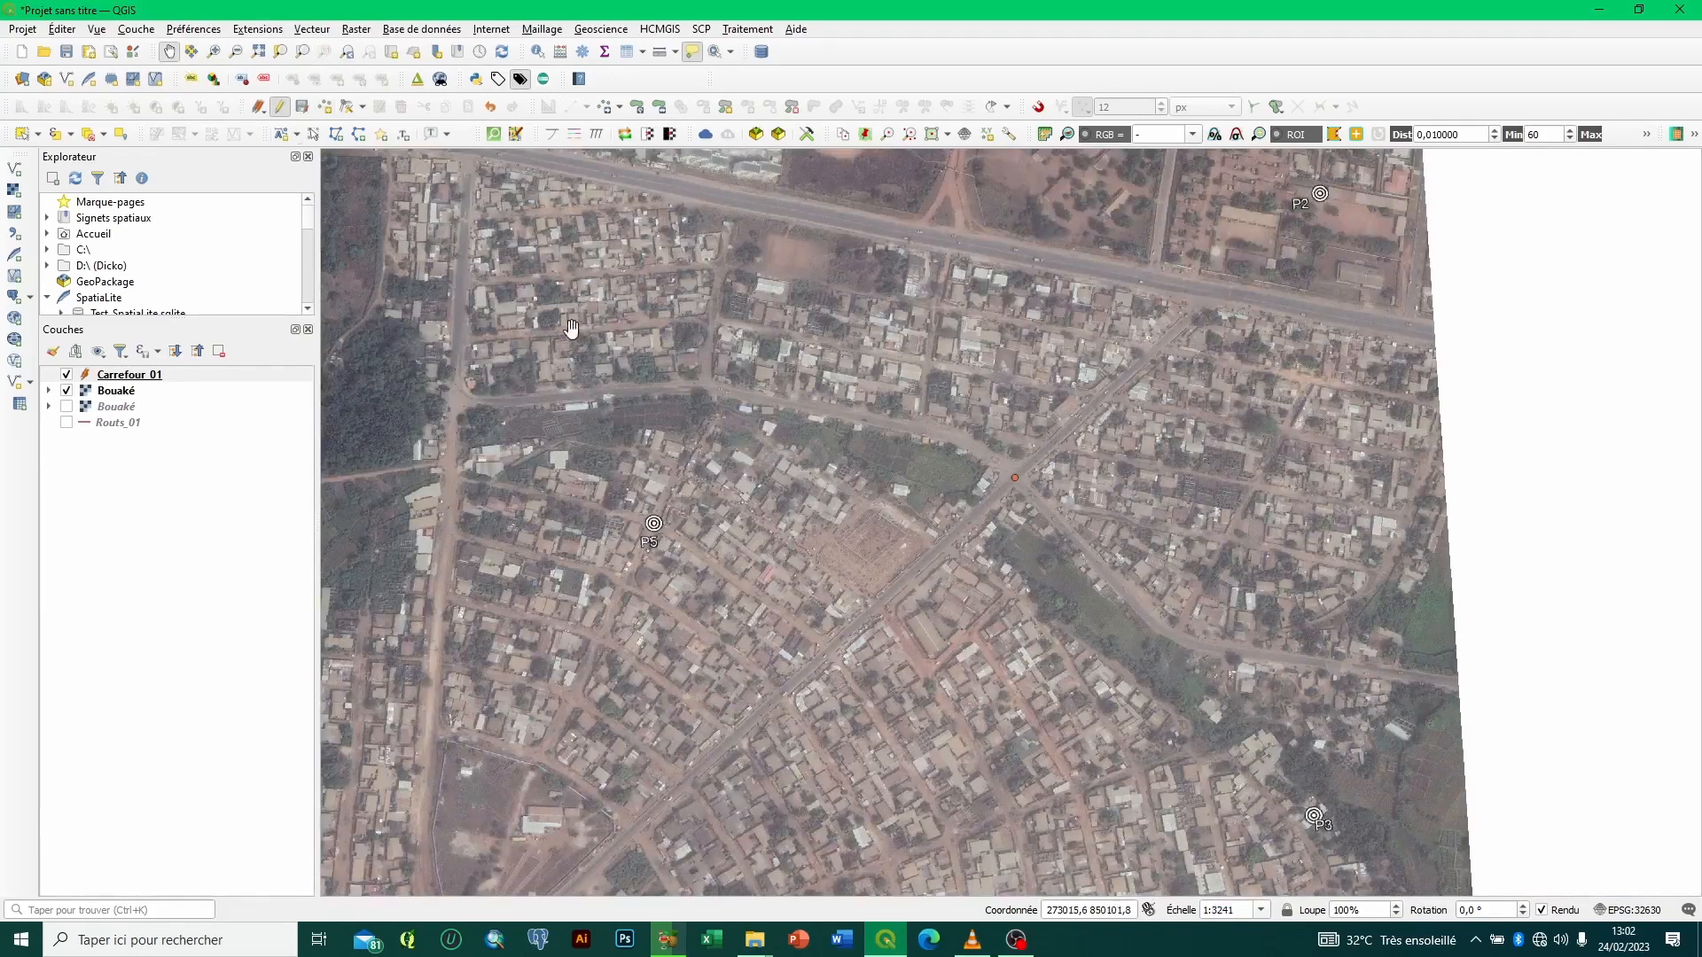
drag(589, 293, 848, 512)
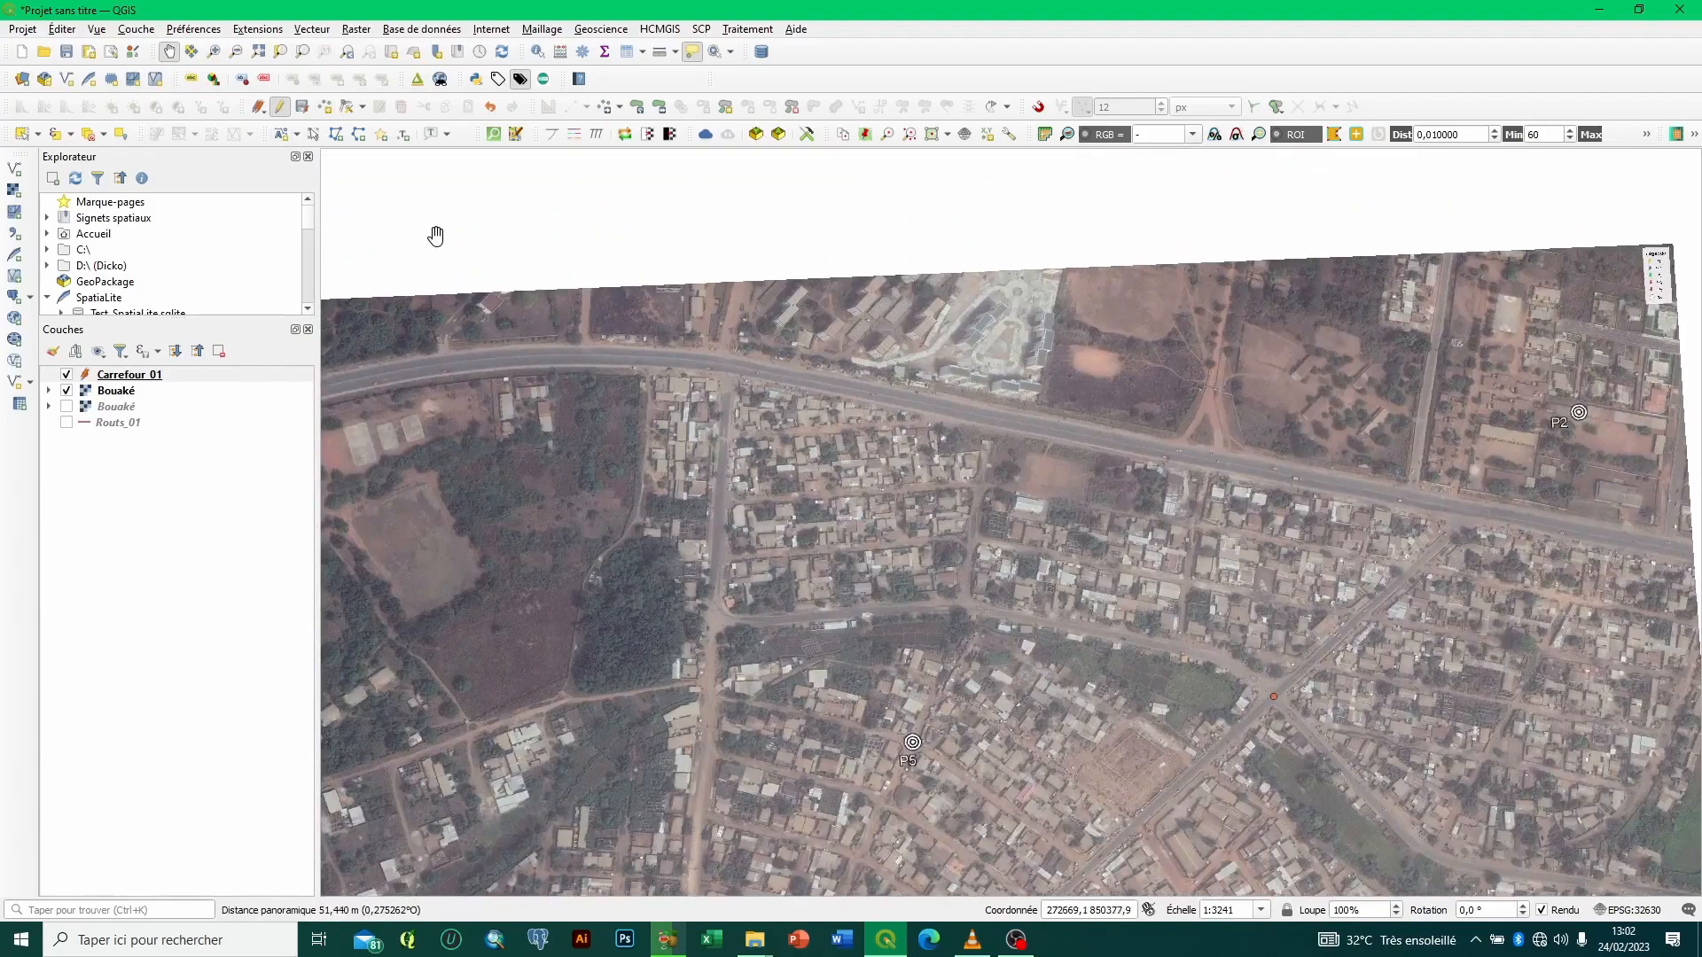
click(324, 107)
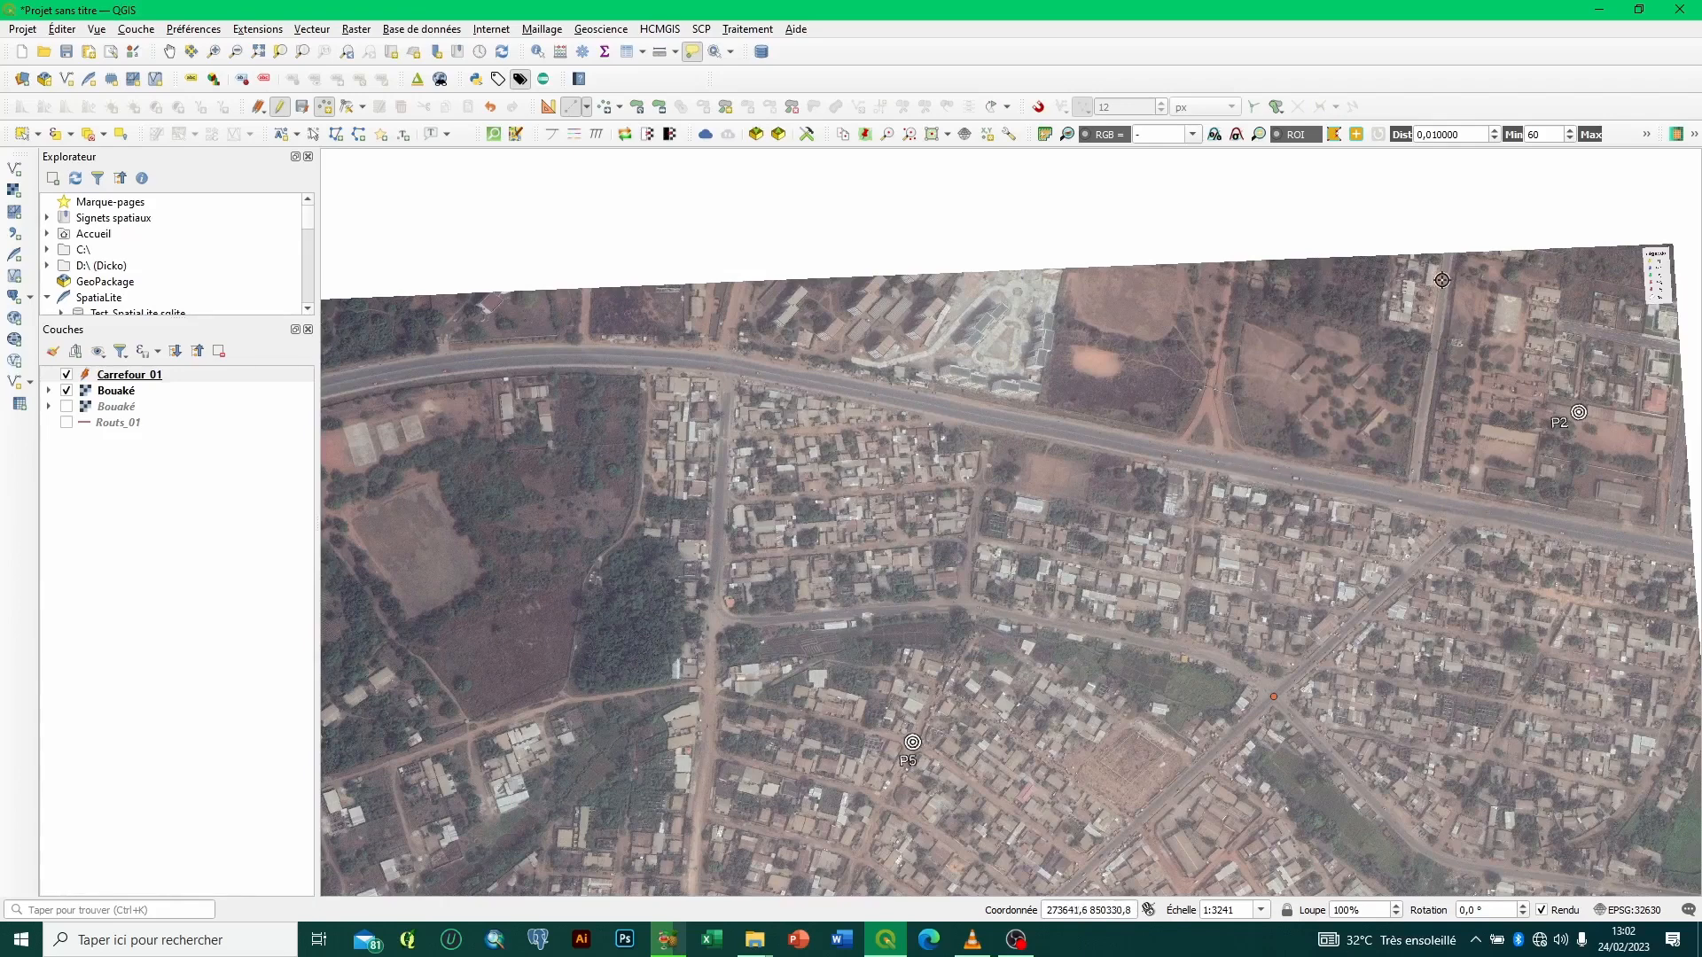
click(1412, 500)
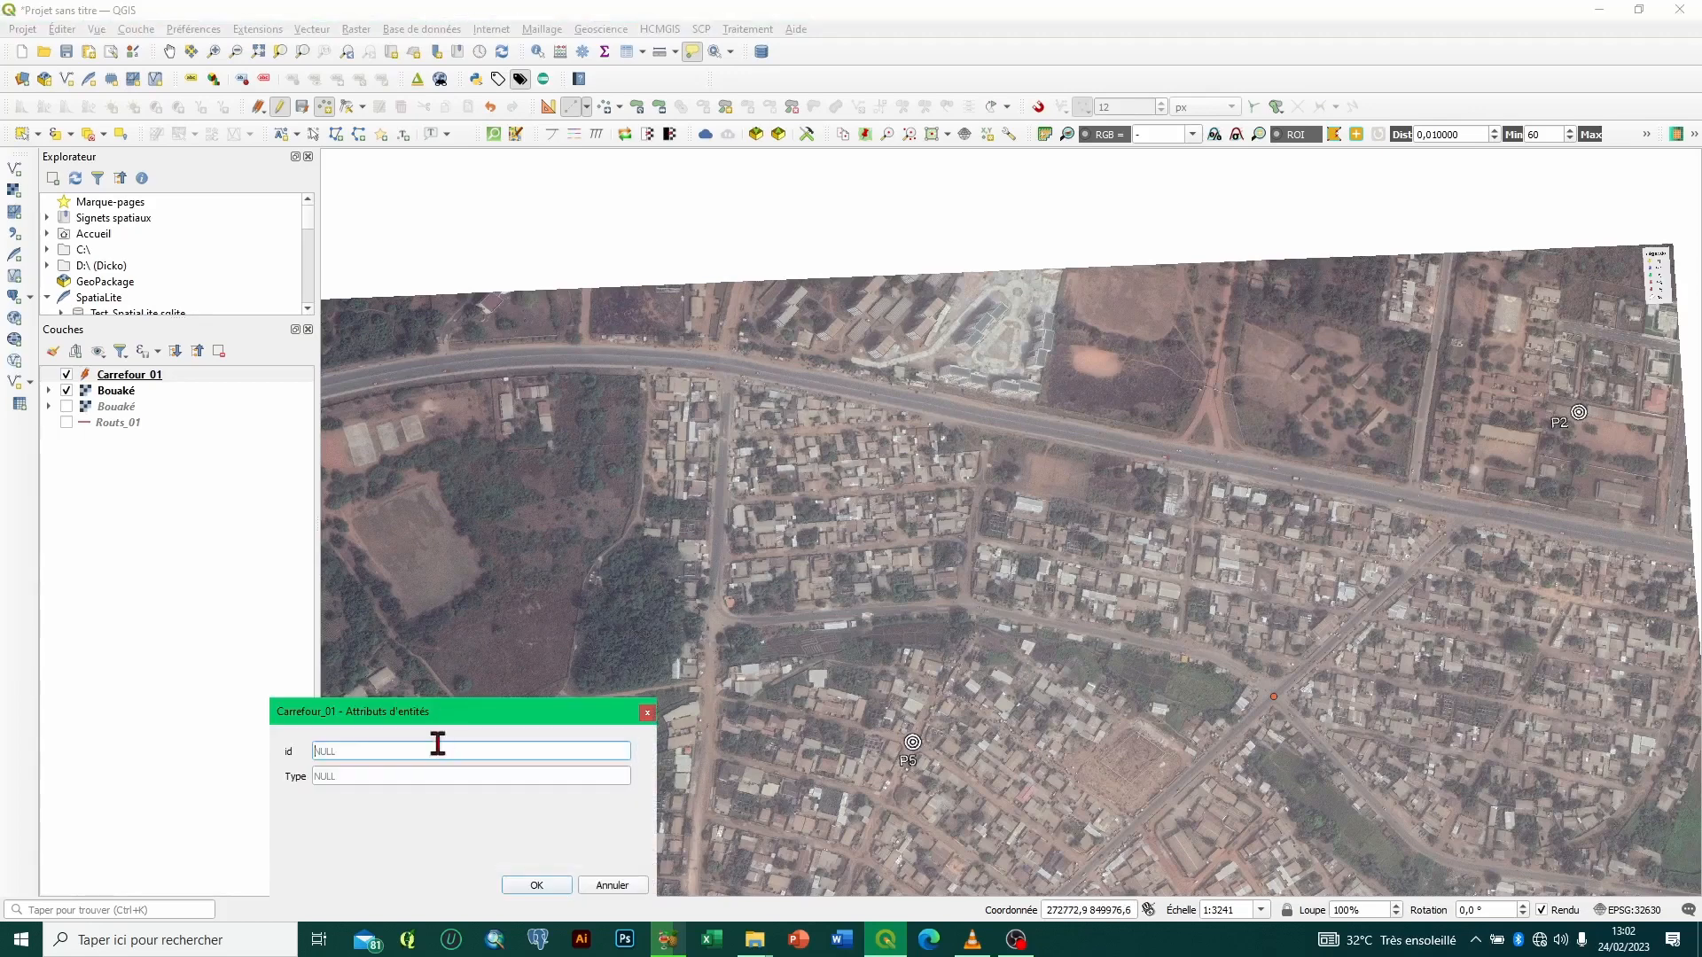
click(391, 775)
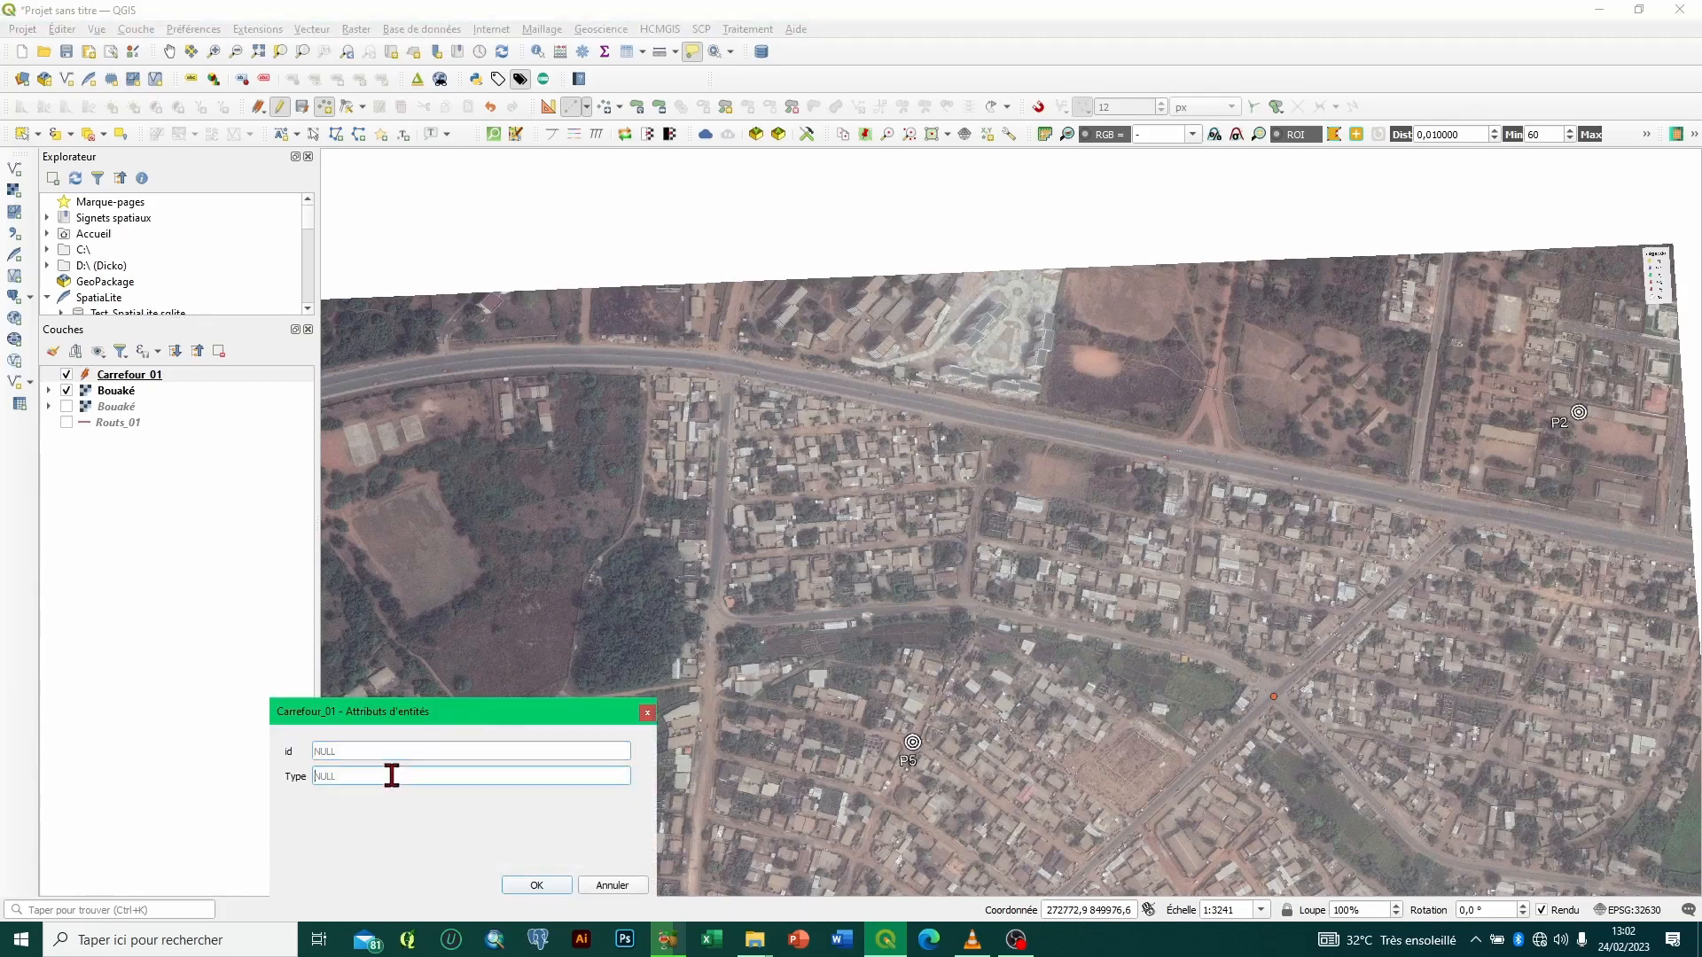
text(3)
click(538, 885)
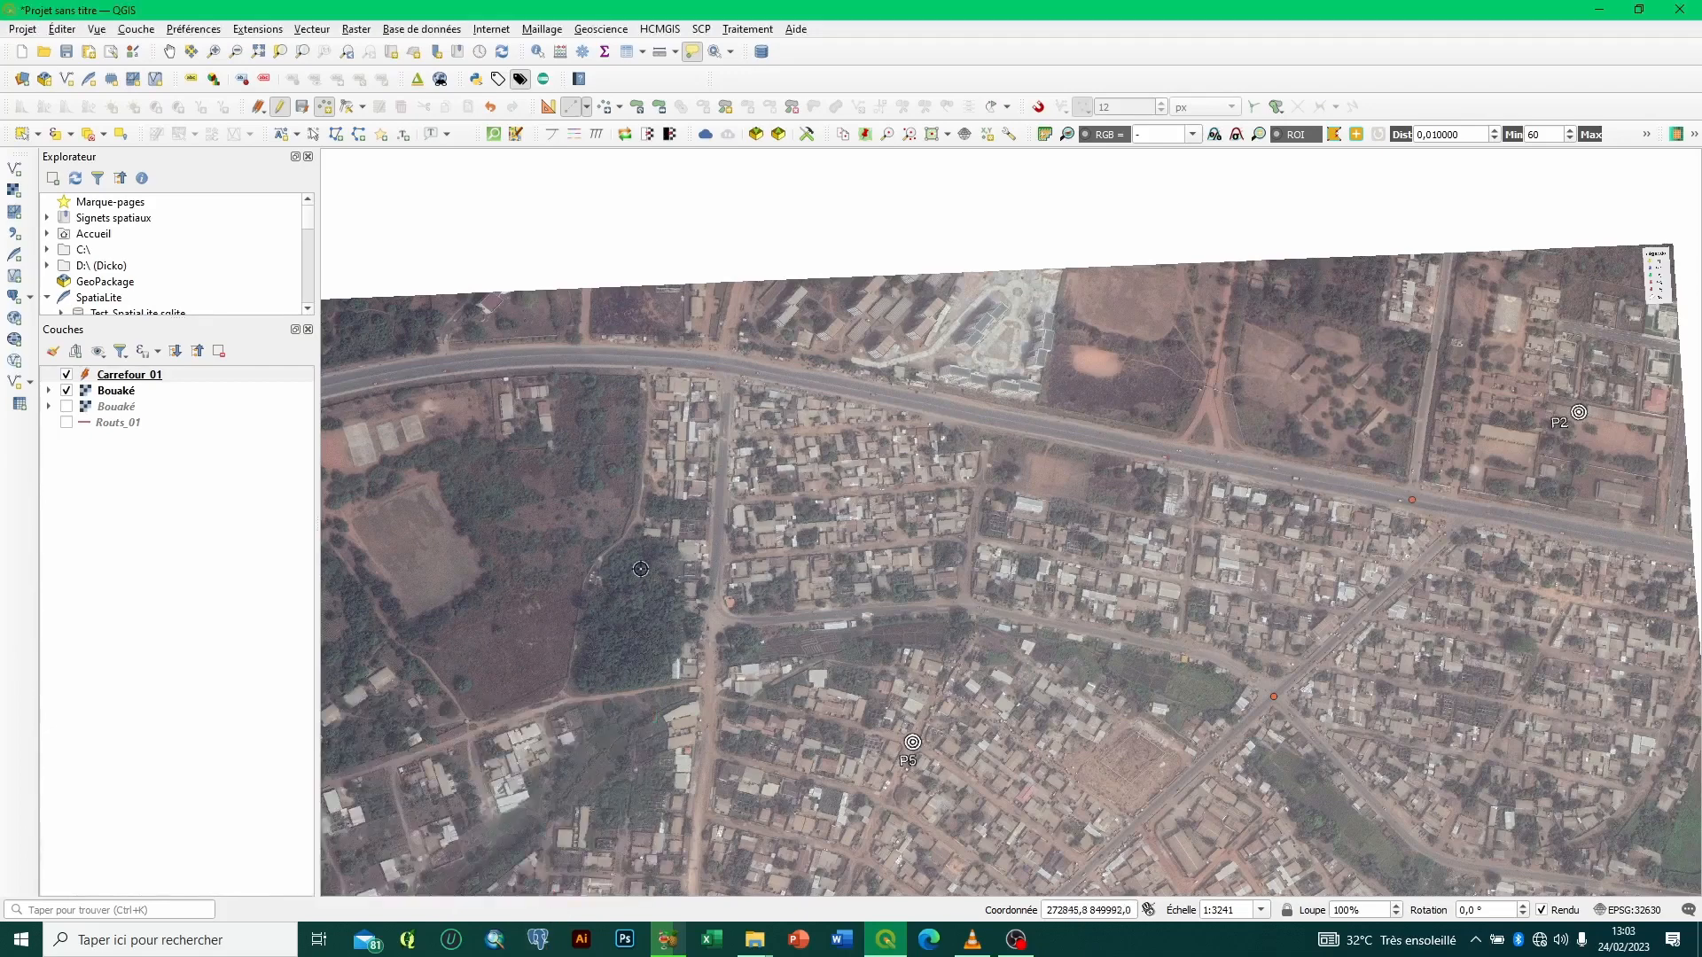
Step: Add a point where the large northern road crosses the western north-south road, with Type 2 and no id
click(729, 365)
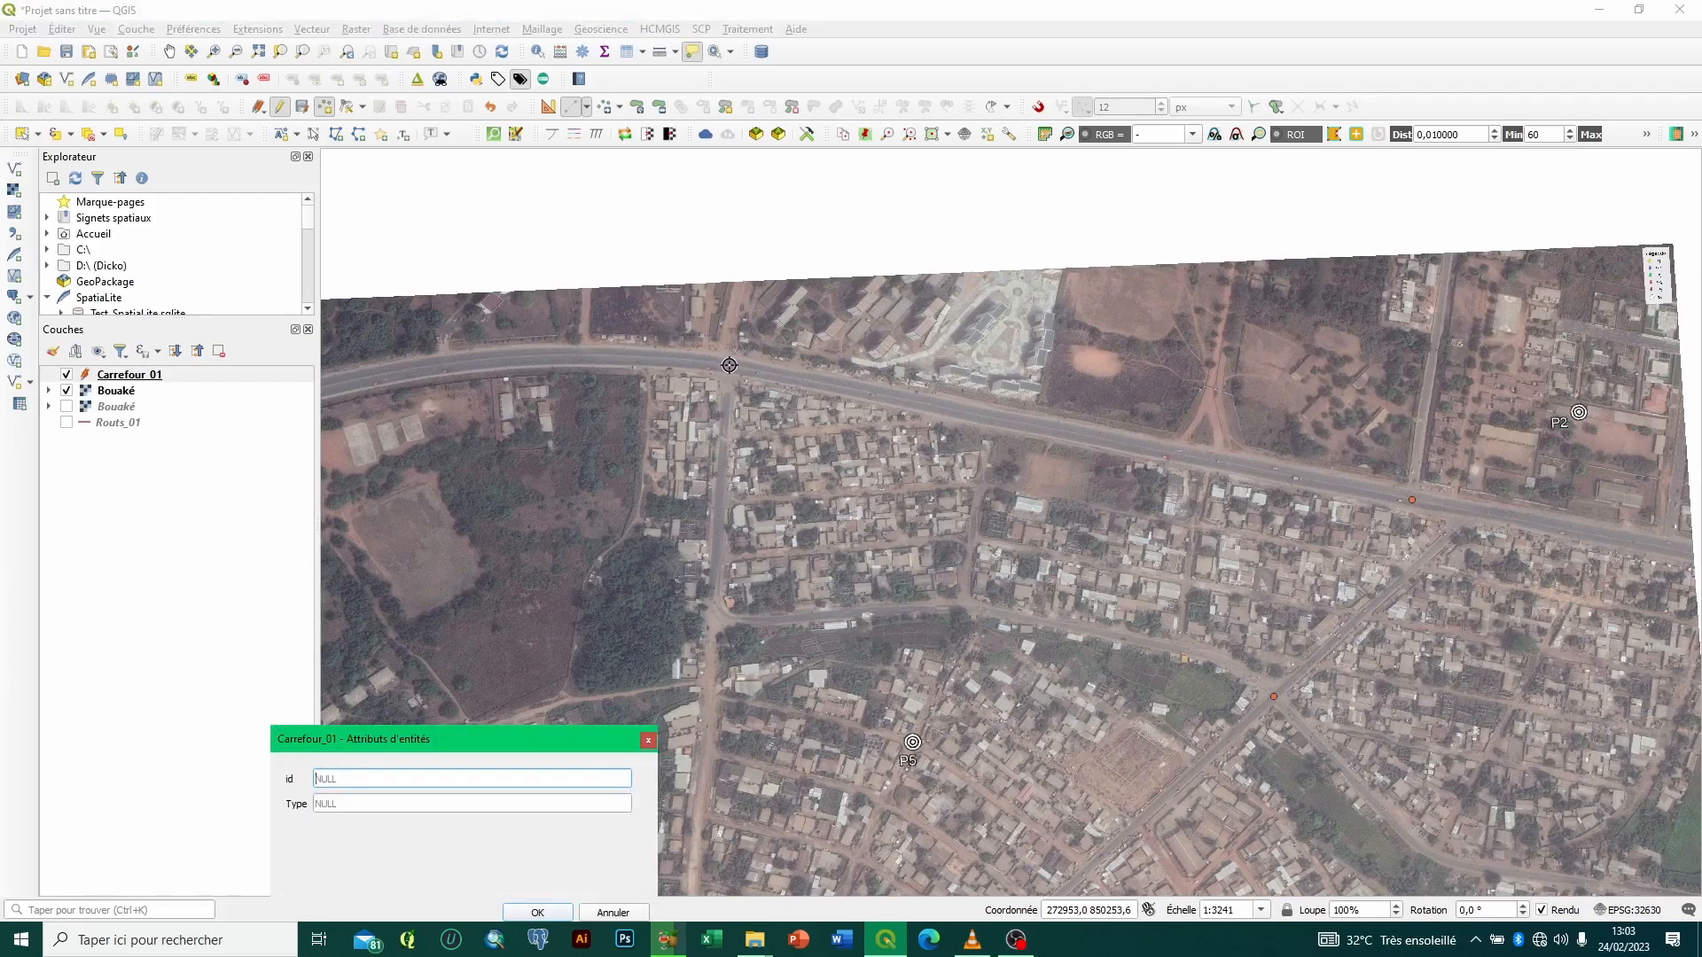
text(2)
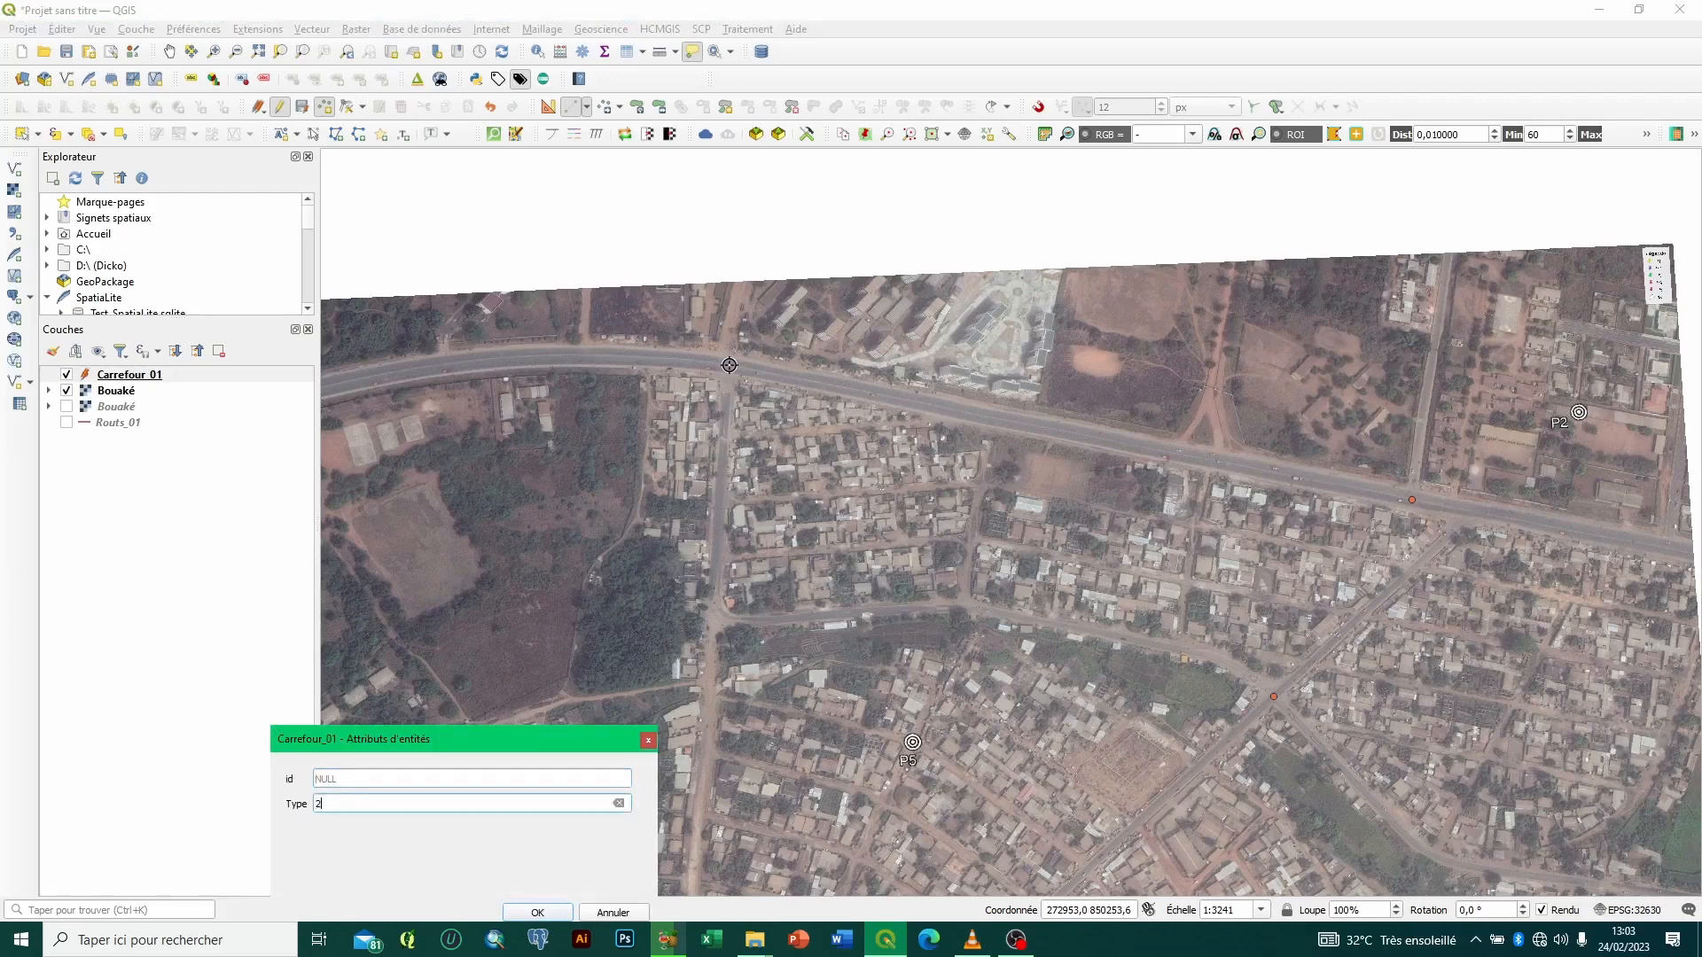
key(Return)
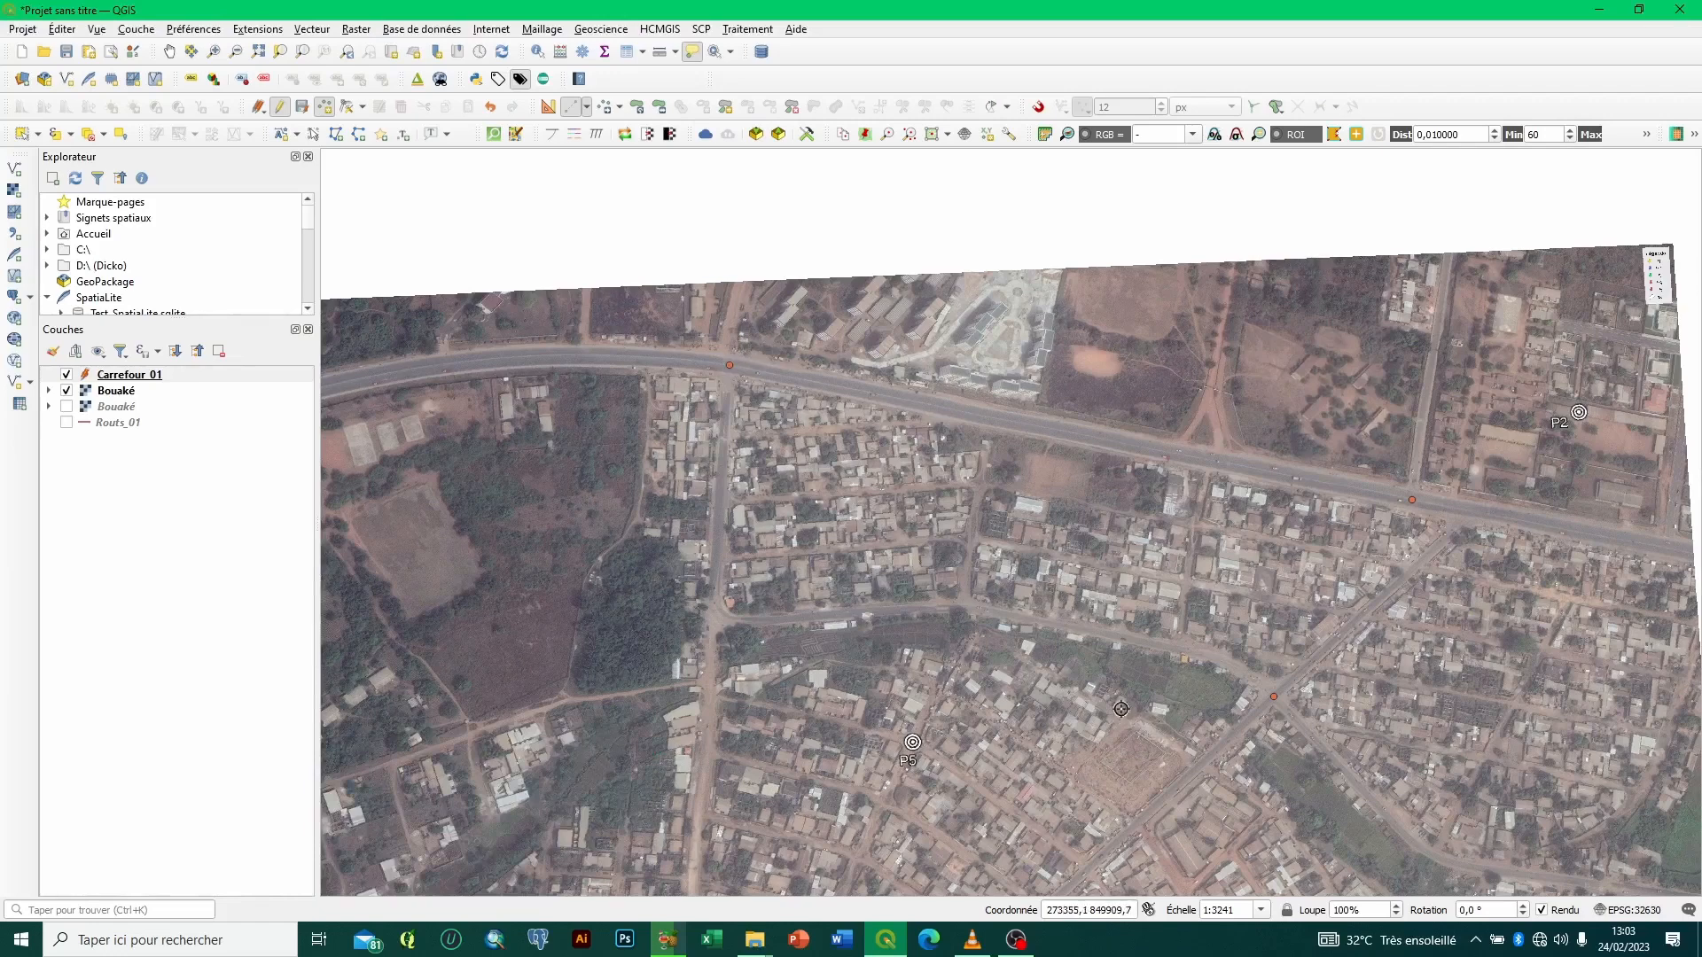
Step: Add a point northwest of P5 where the western north-south road meets the road running east, leaving the id empty
click(718, 614)
key(Tab)
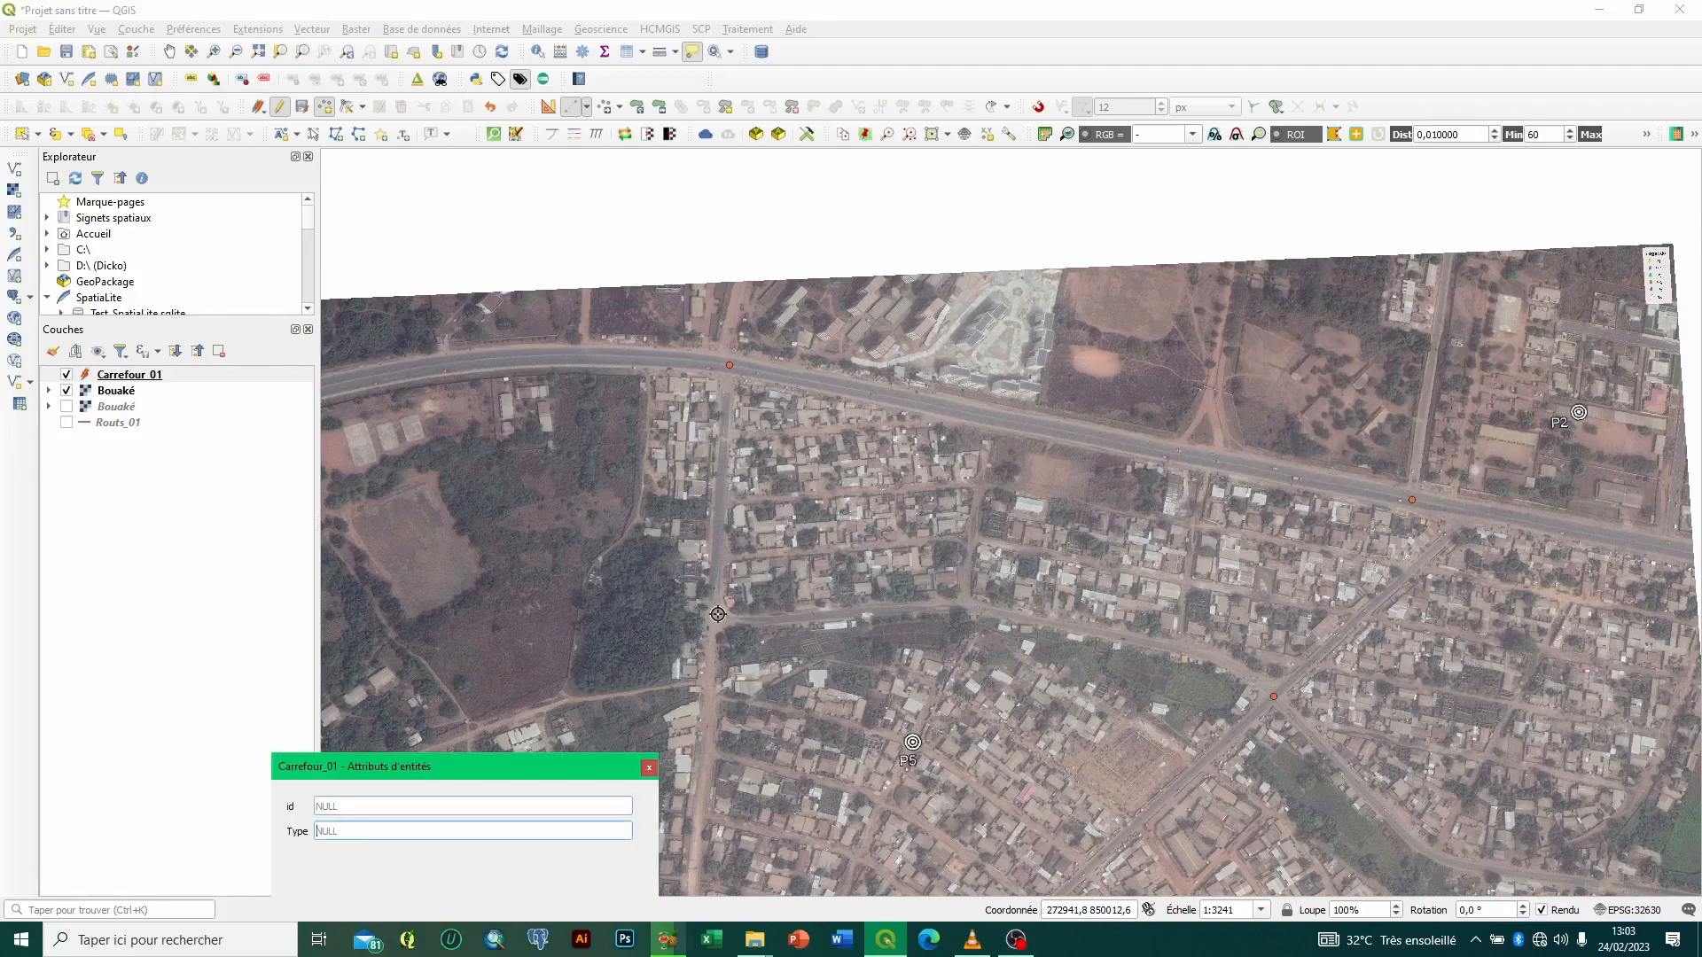
key(Return)
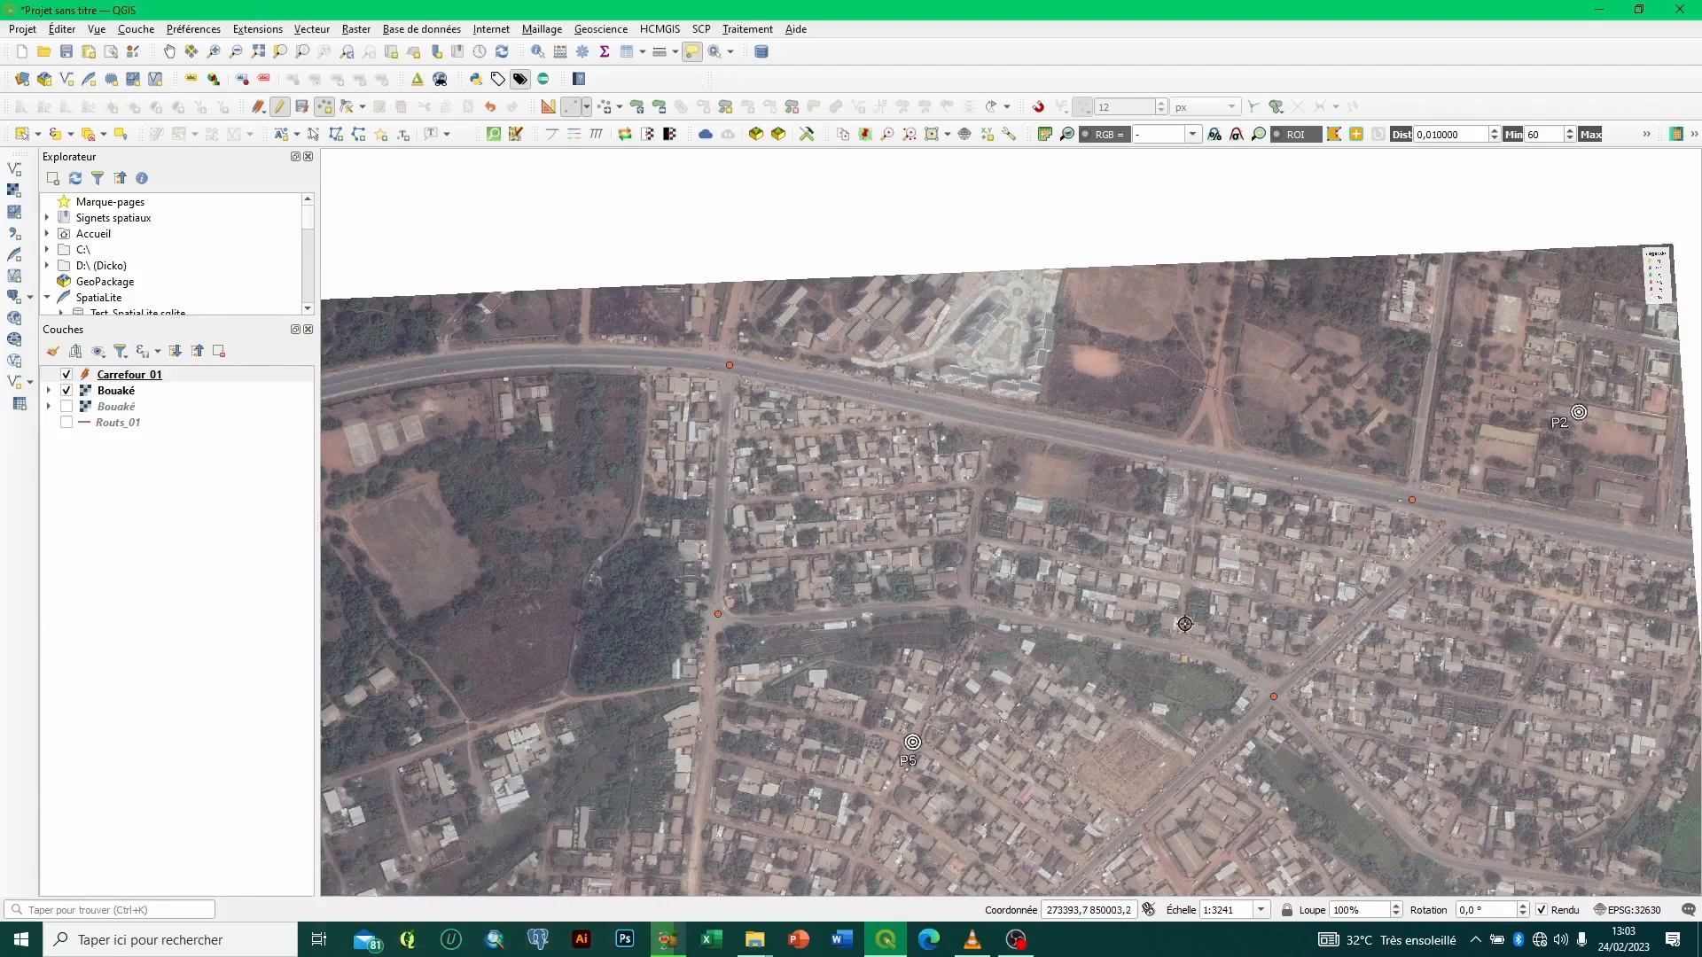
Step: Add a point at the main road junction just east of P4, leaving the id empty
key(Down)
key(Down)
key(Down)
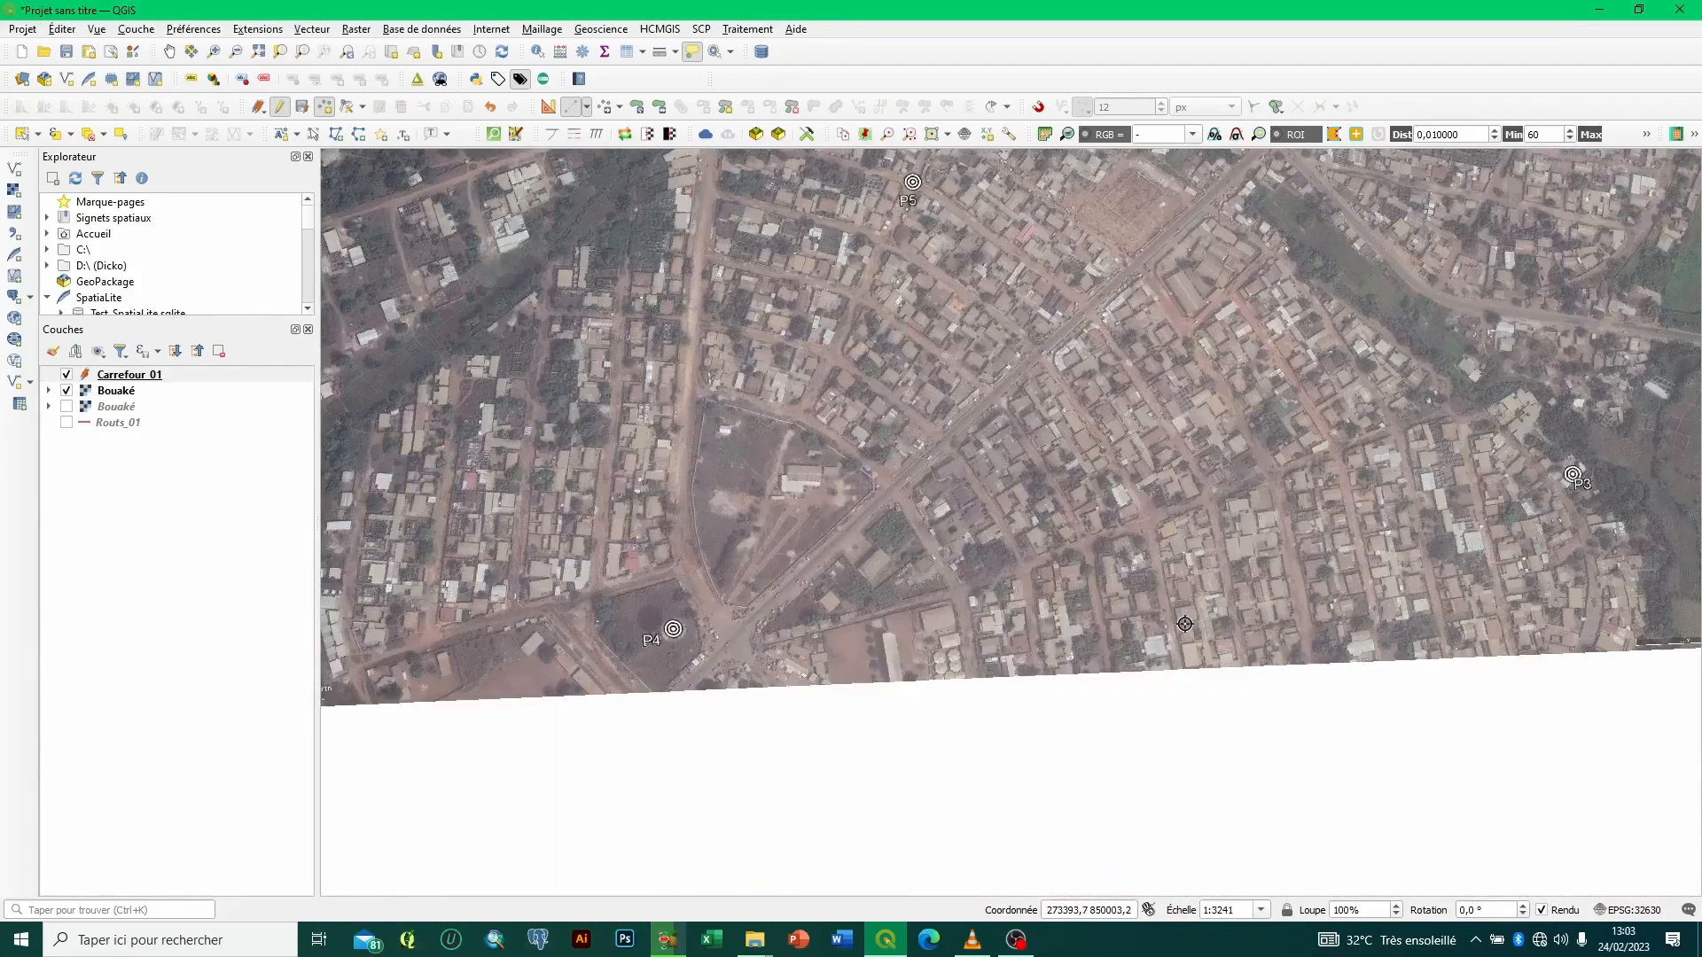
click(730, 641)
key(Tab)
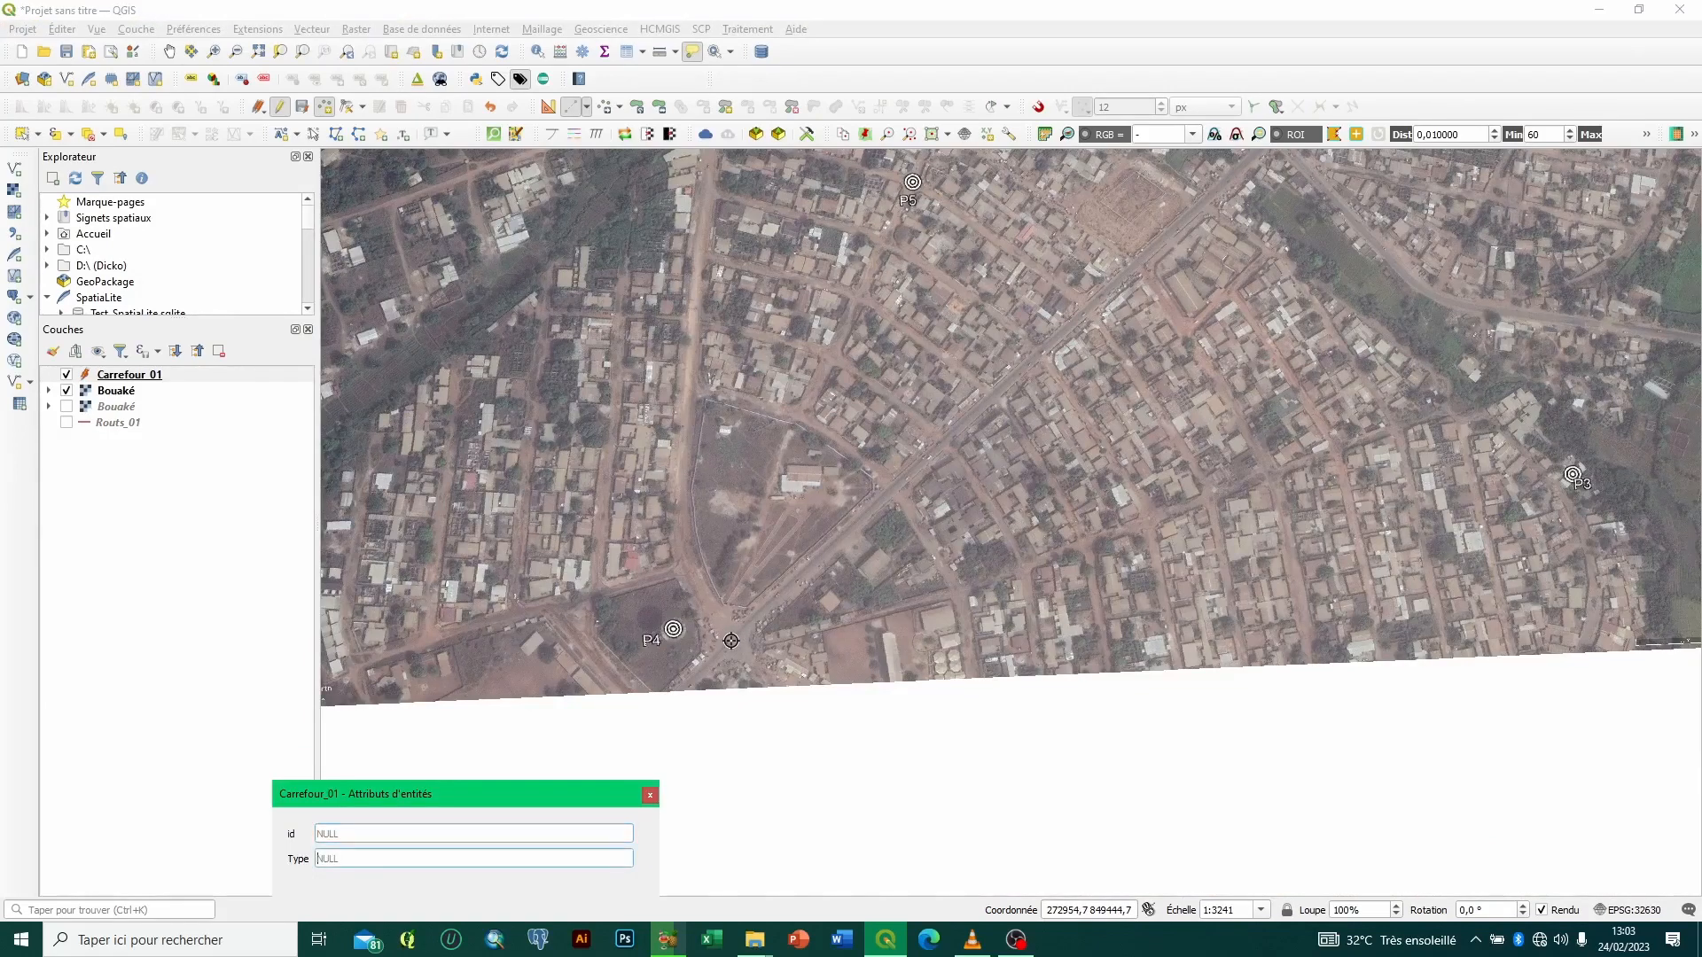
key(Return)
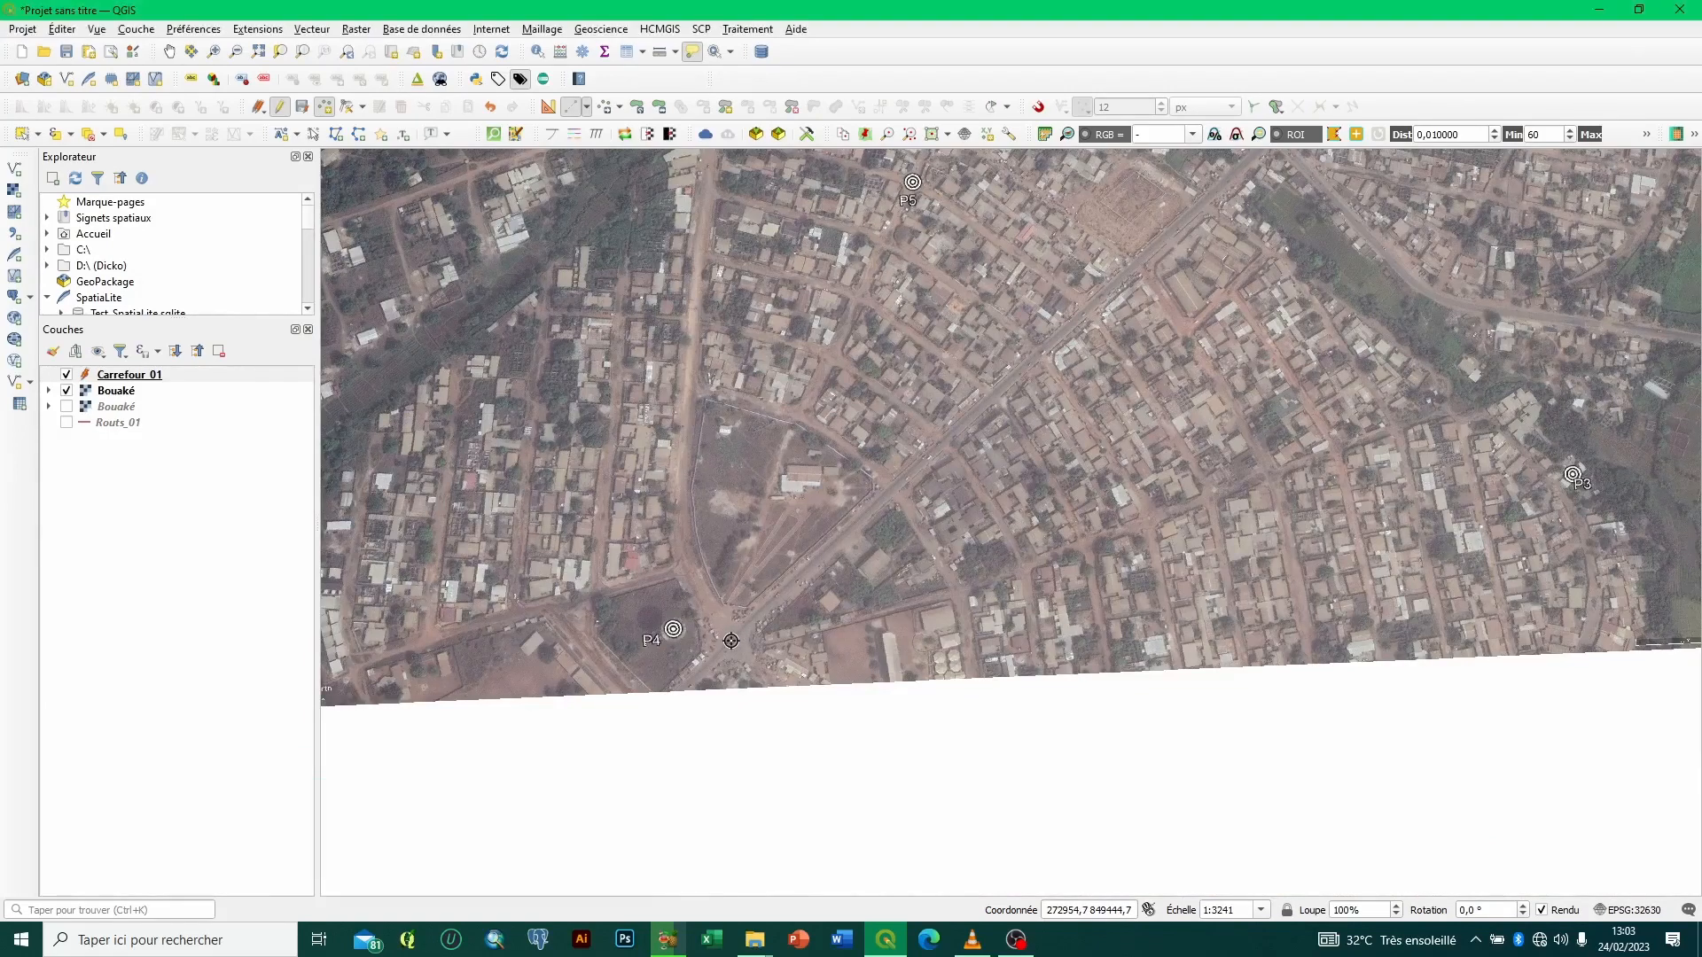
Step: Add a point at the street junction about midway between P4 and P3, filling in its Type code but no id
scroll(1213, 525, up, 3)
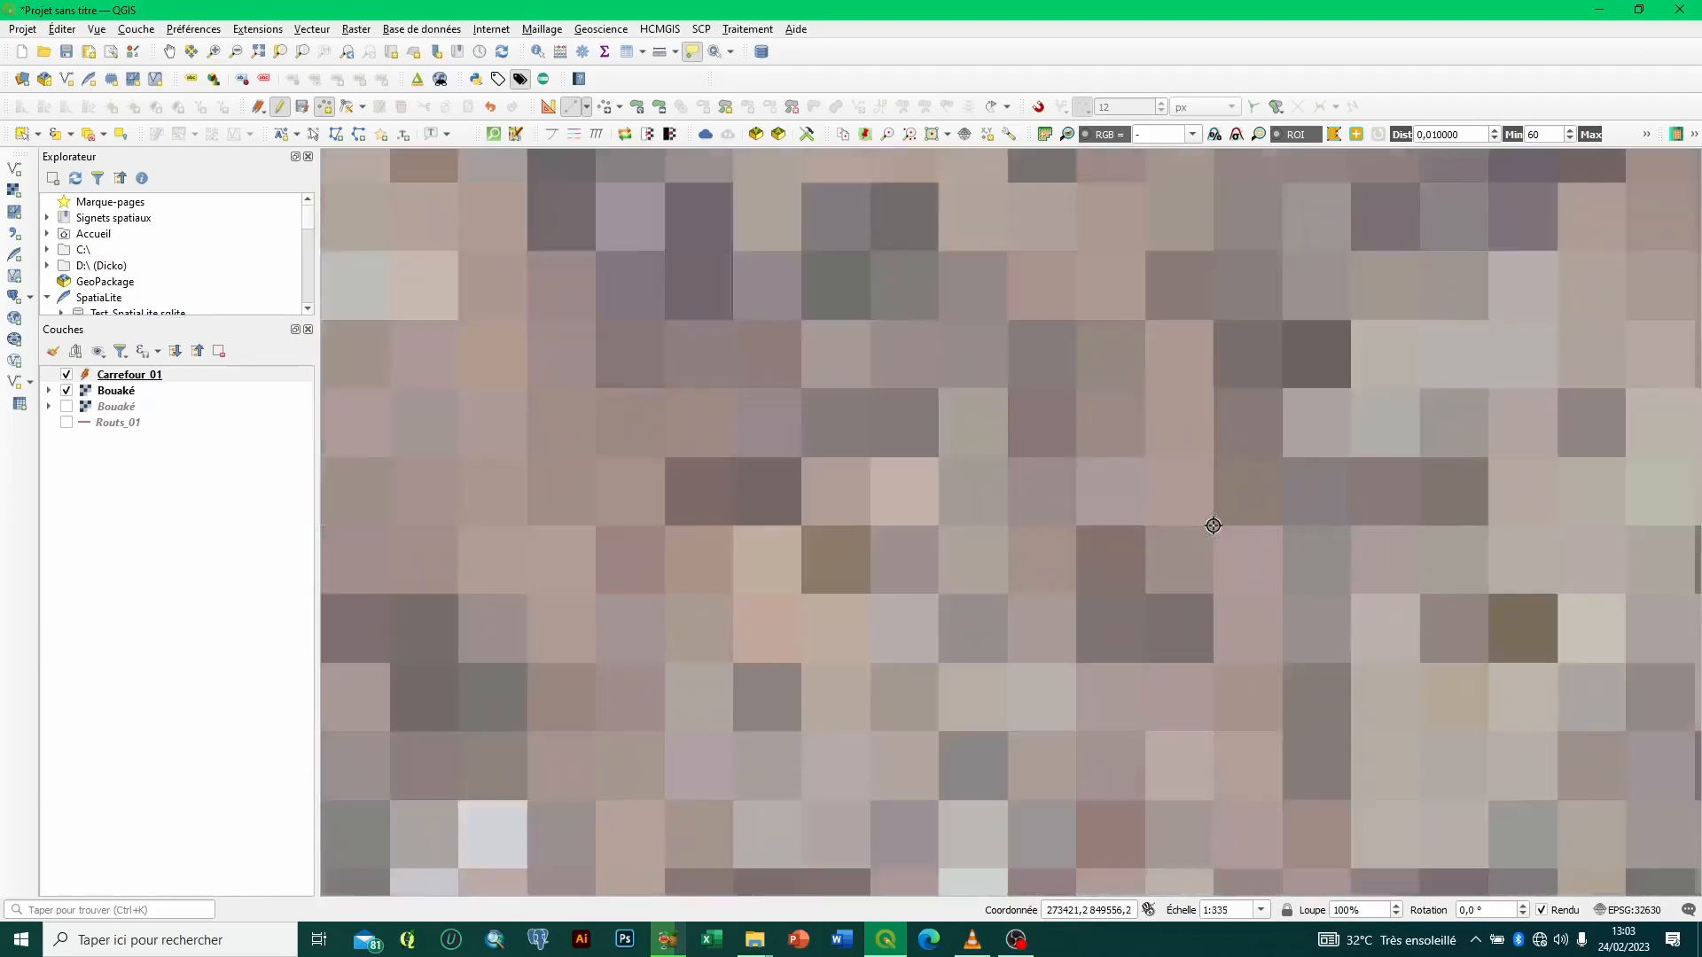
scroll(1214, 525, down, 3)
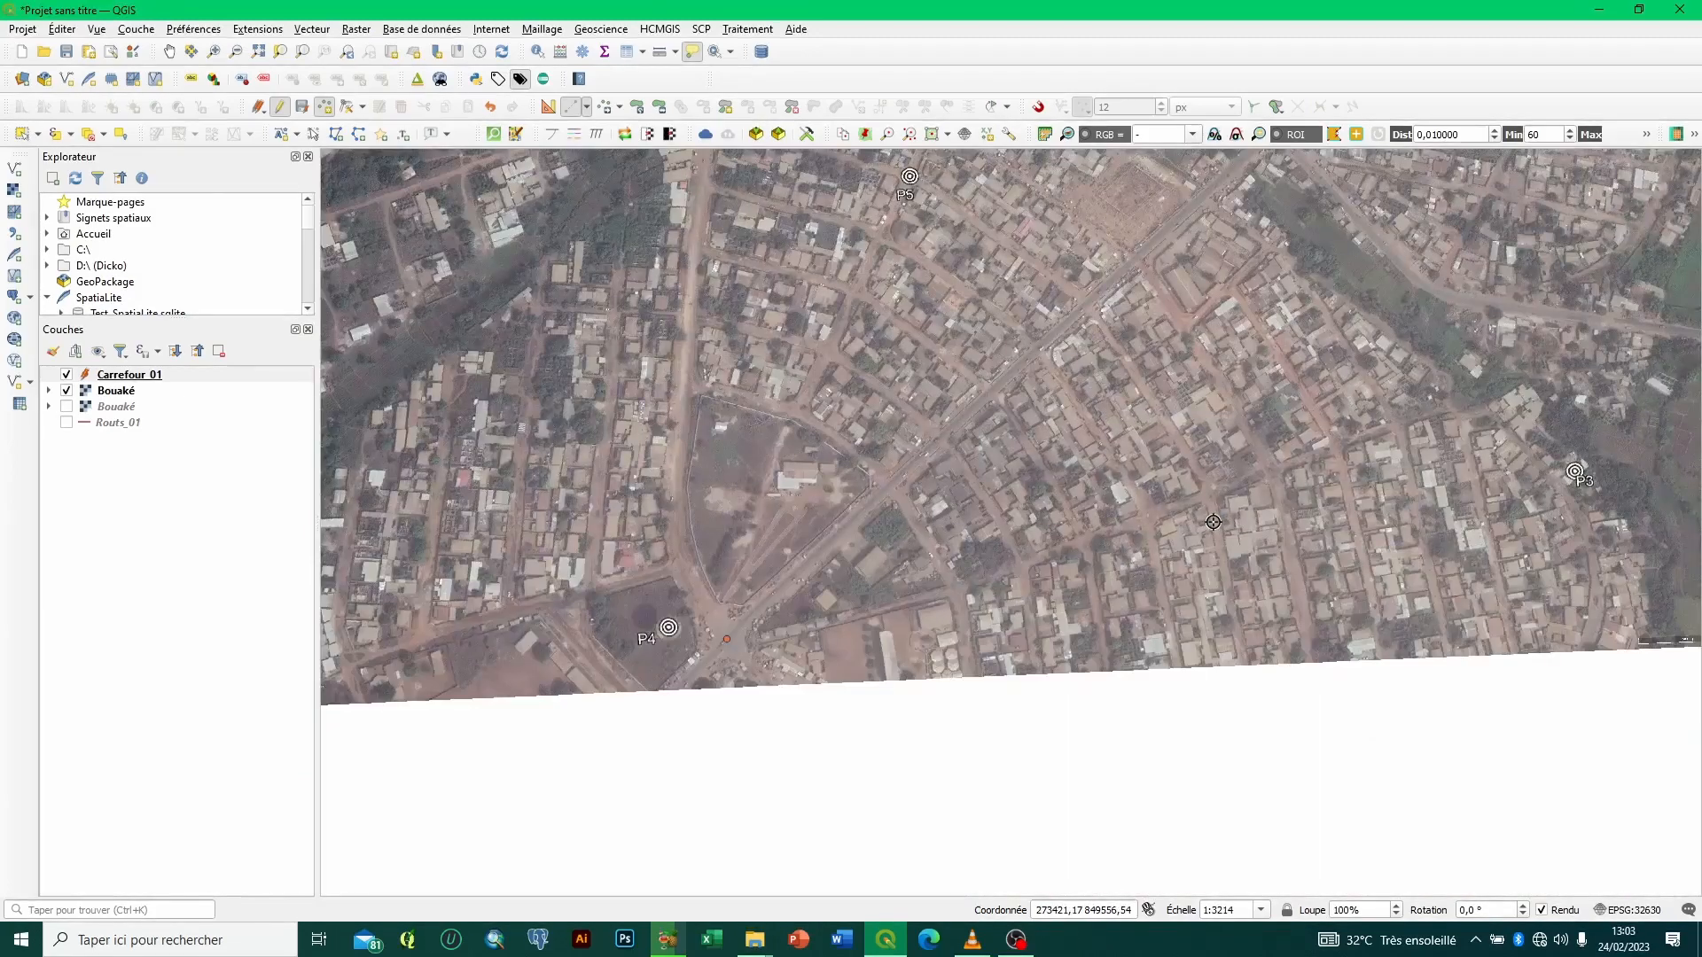
click(1147, 519)
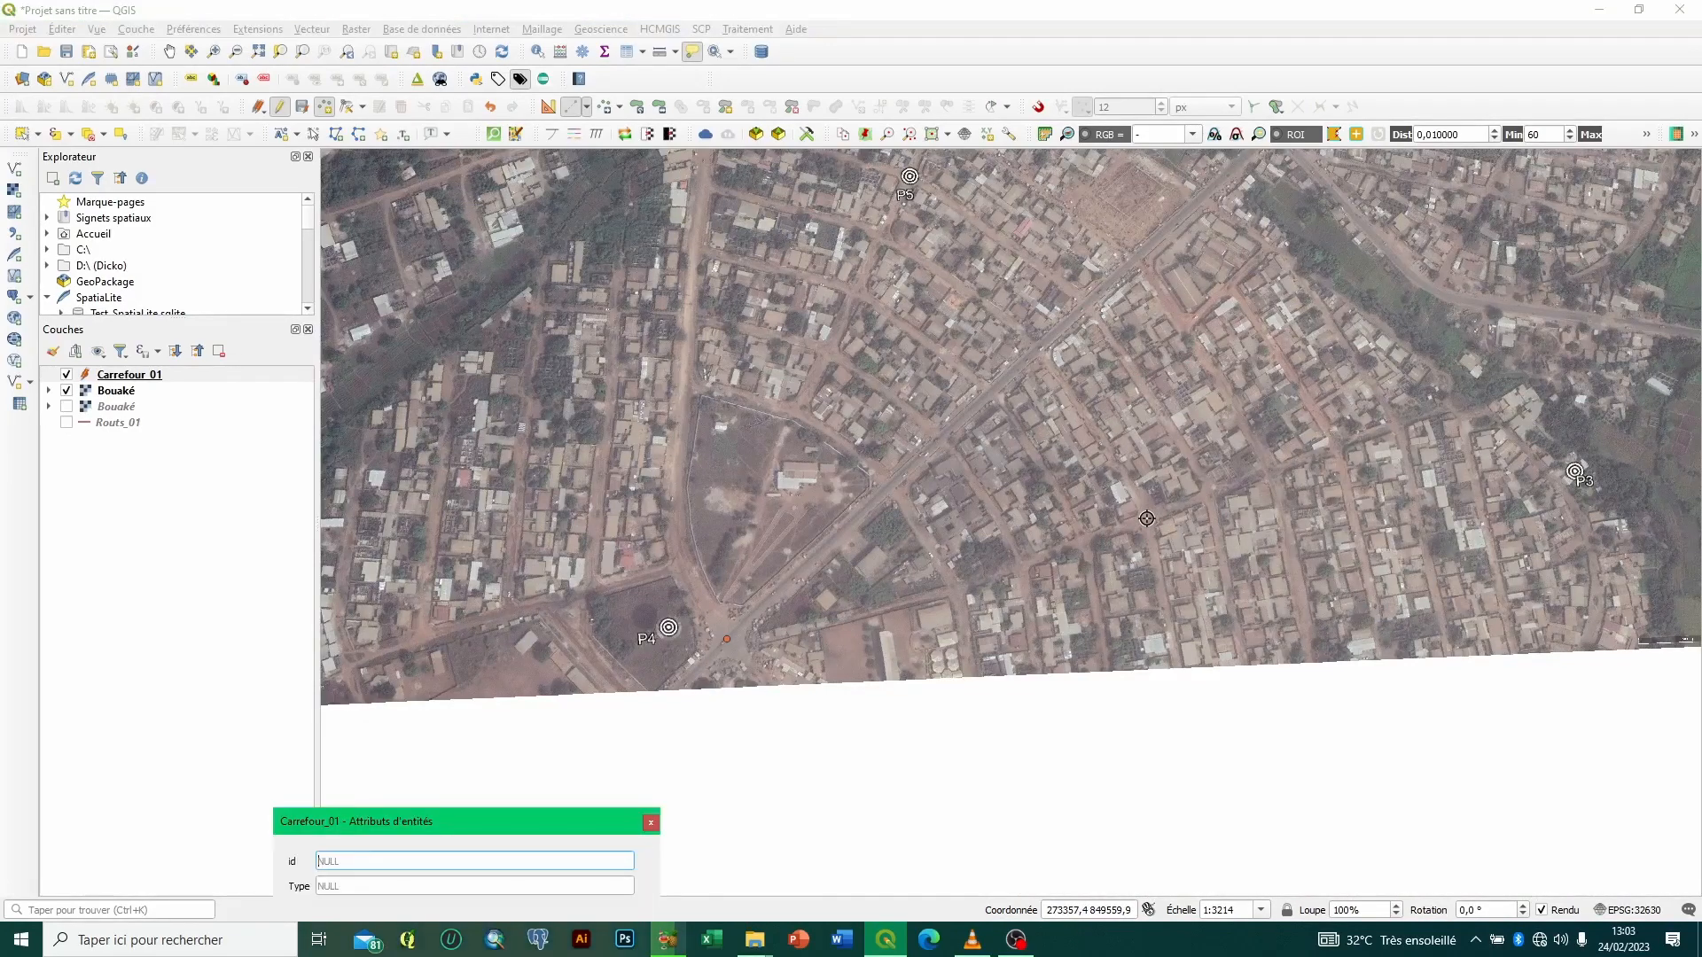
key(Tab)
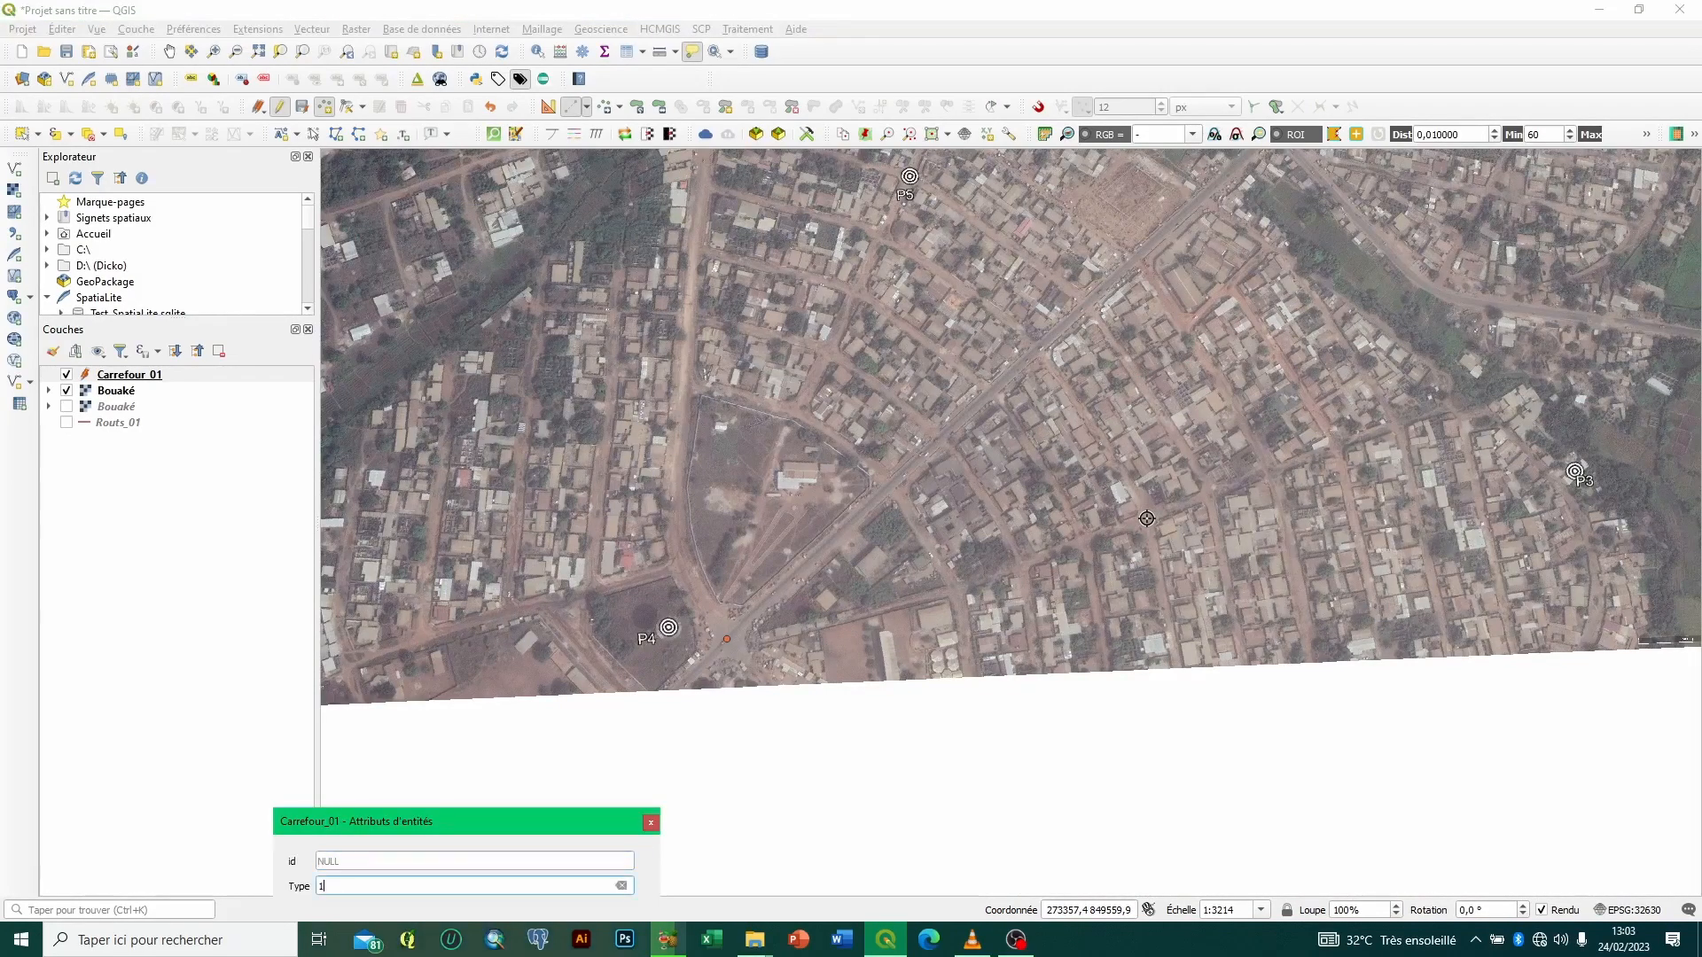
key(Return)
scroll(1147, 518, up, 6)
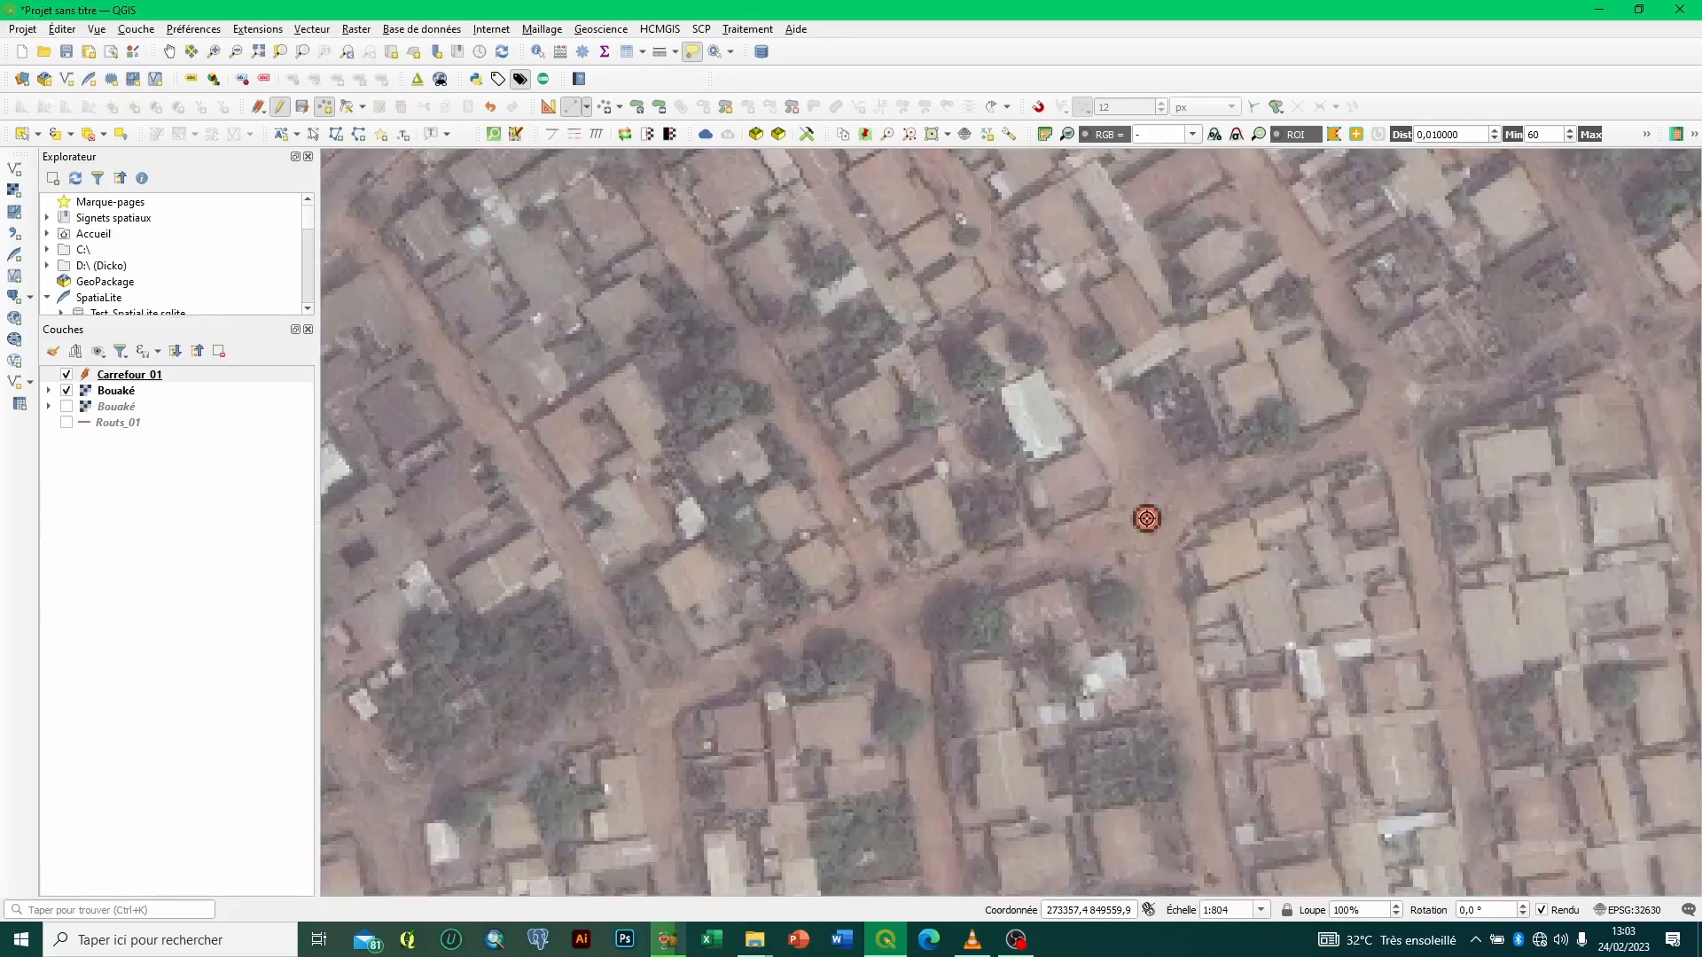
scroll(1147, 518, down, 4)
scroll(1147, 518, down, 4)
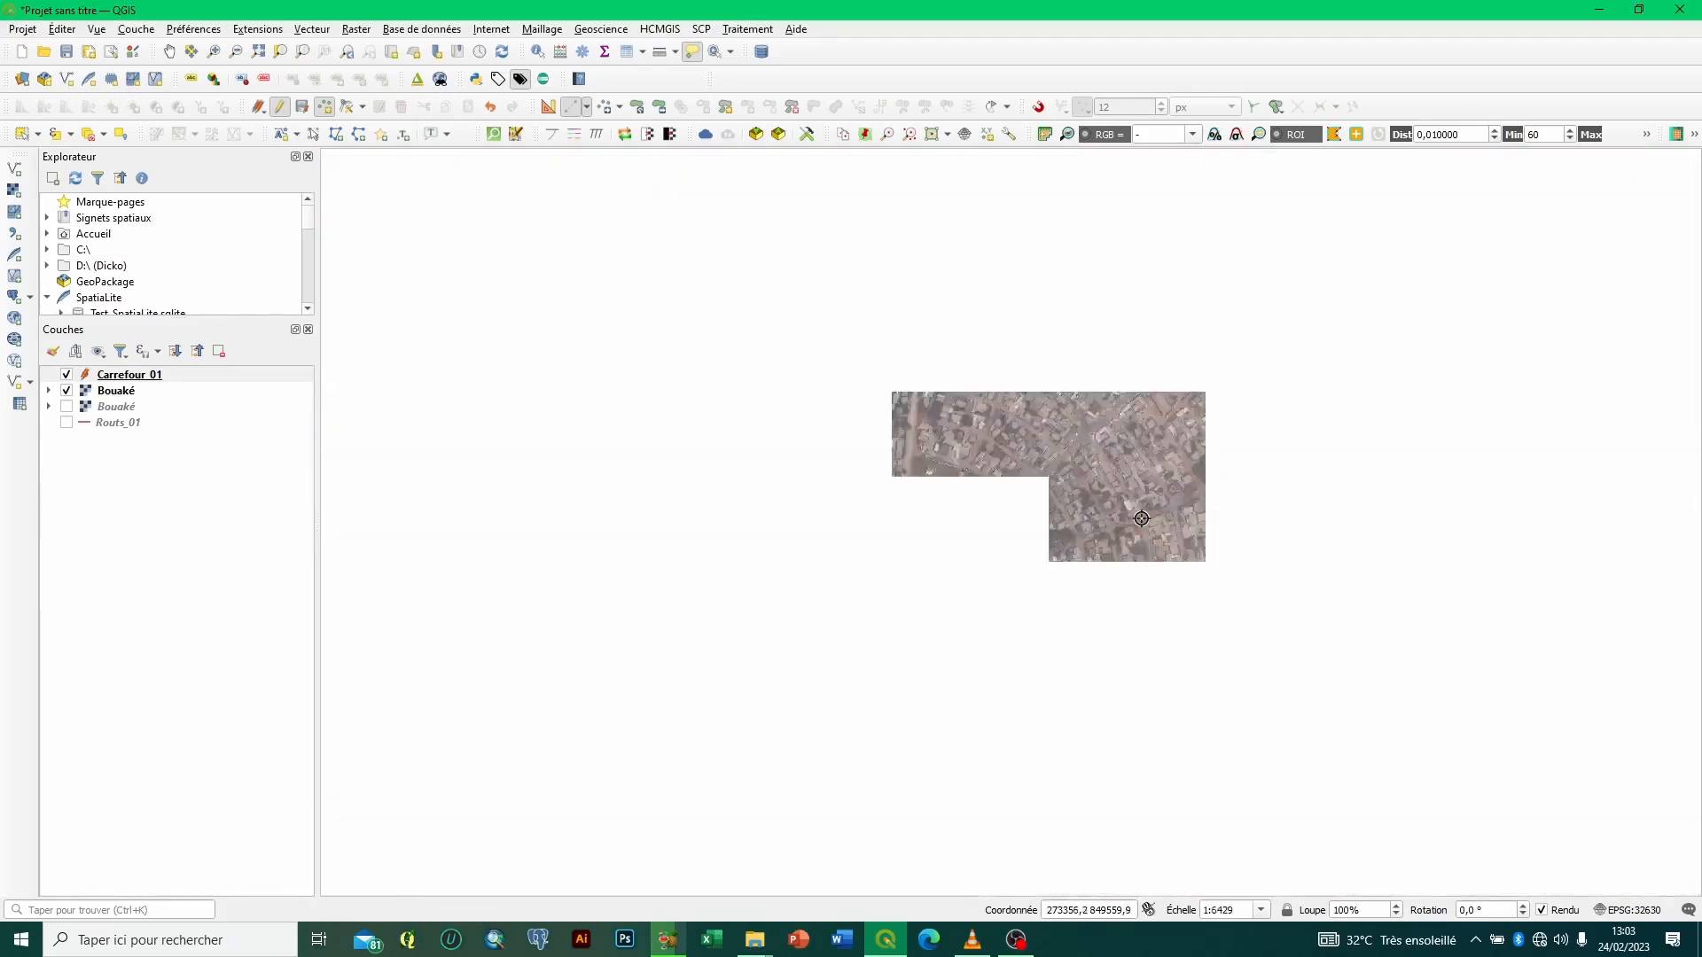
Step: Save the edits made to the Carrefour_01 layer
right_click(224, 374)
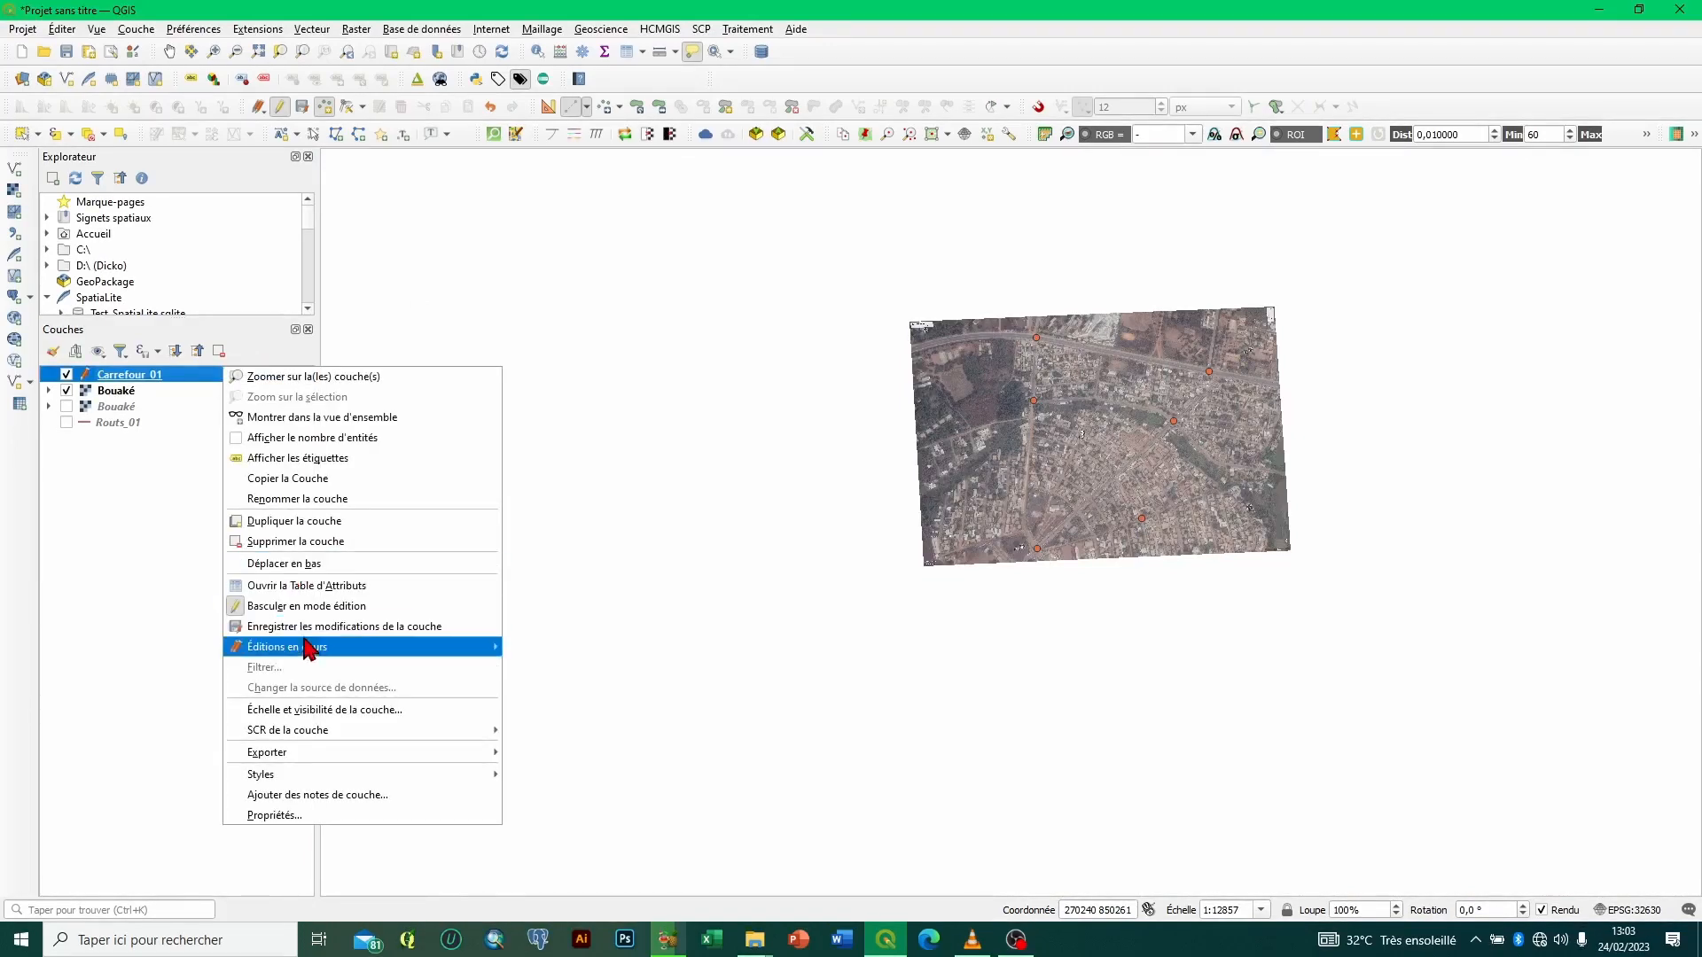
mouse_move(311, 646)
click(410, 627)
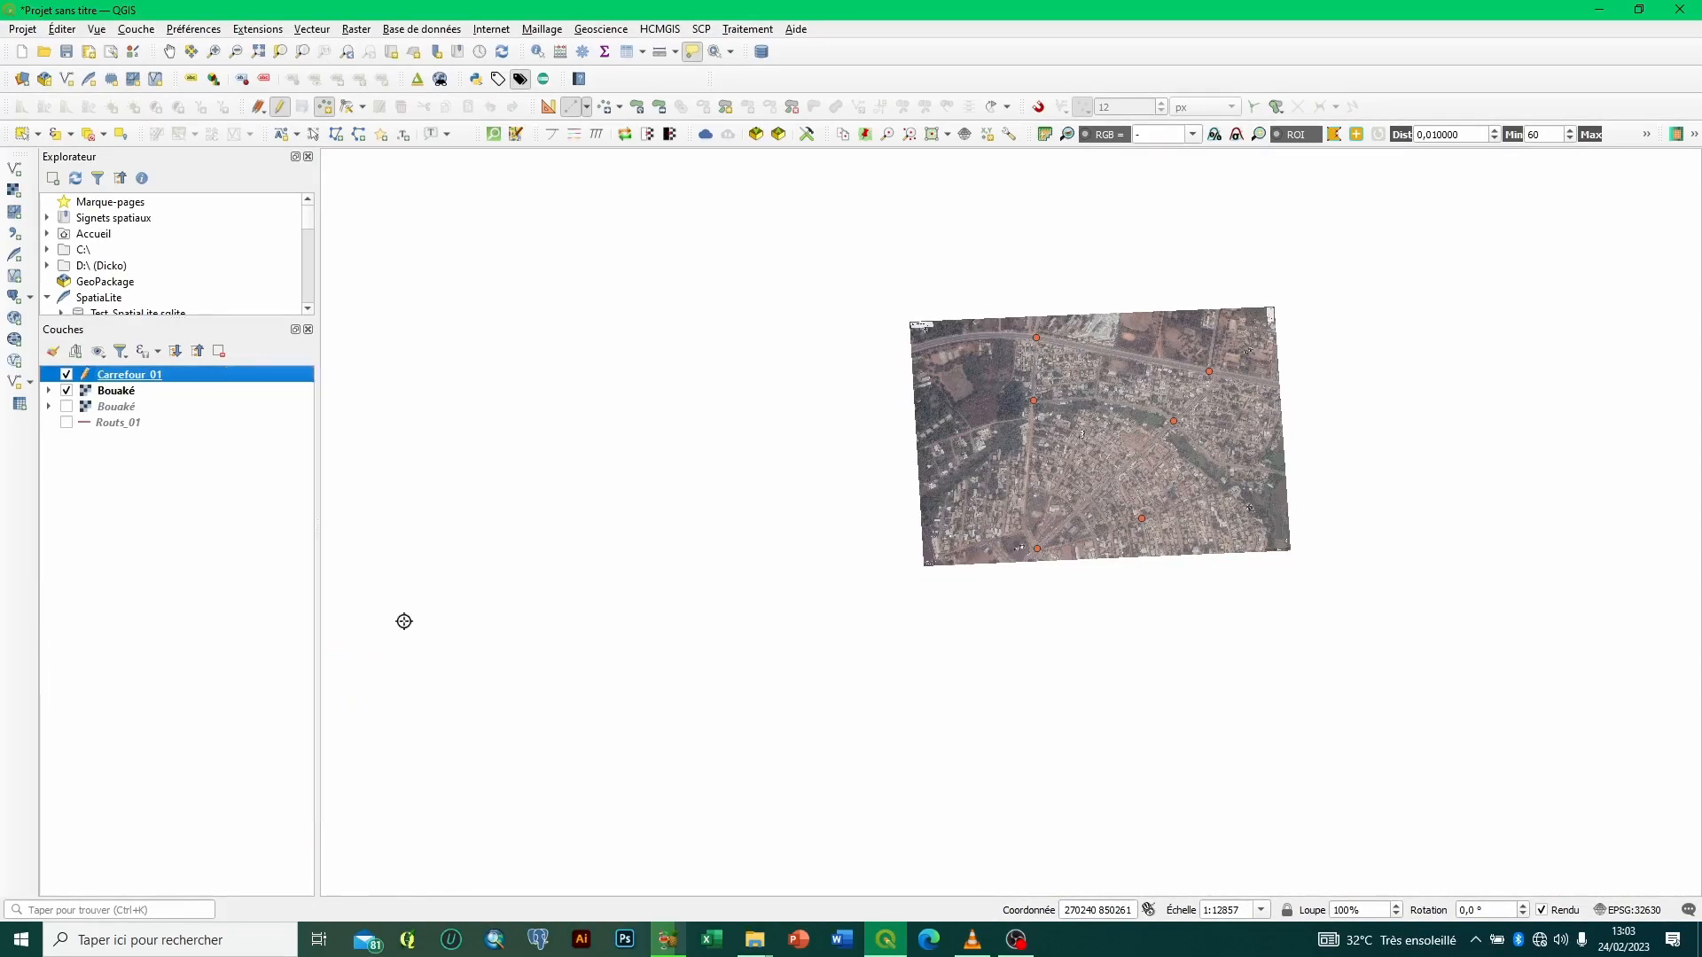
Step: End editing mode on the Carrefour_01 layer and hide the visible Bouaké image
right_click(214, 377)
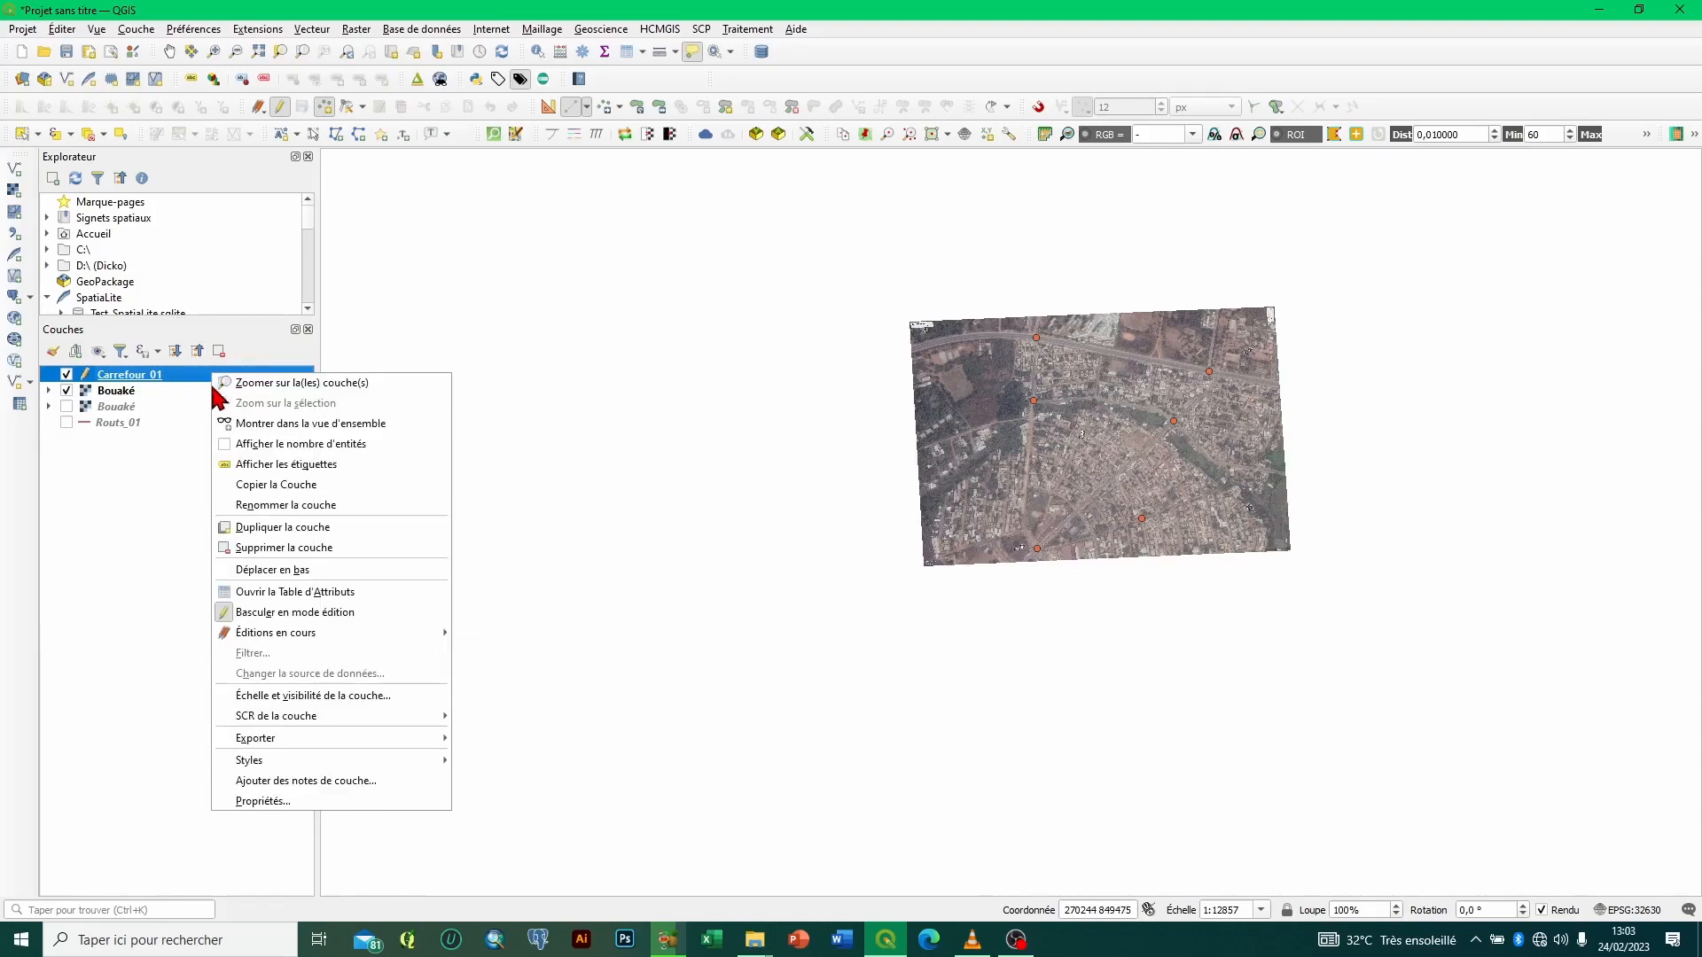
click(278, 613)
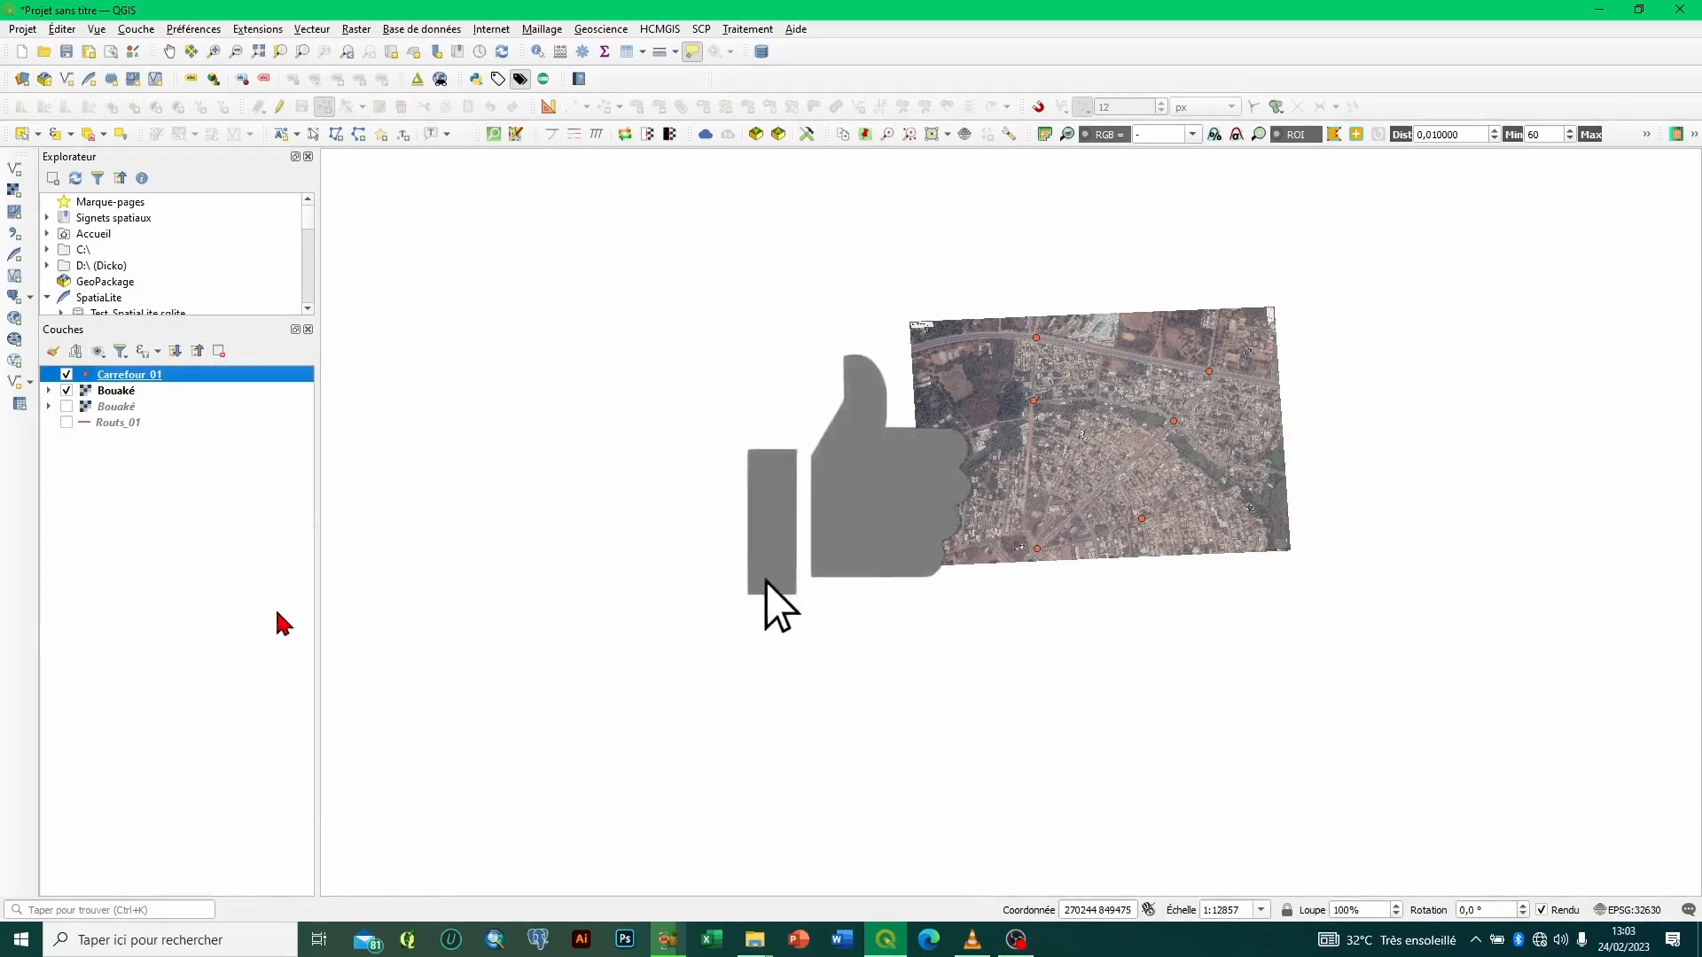
click(66, 390)
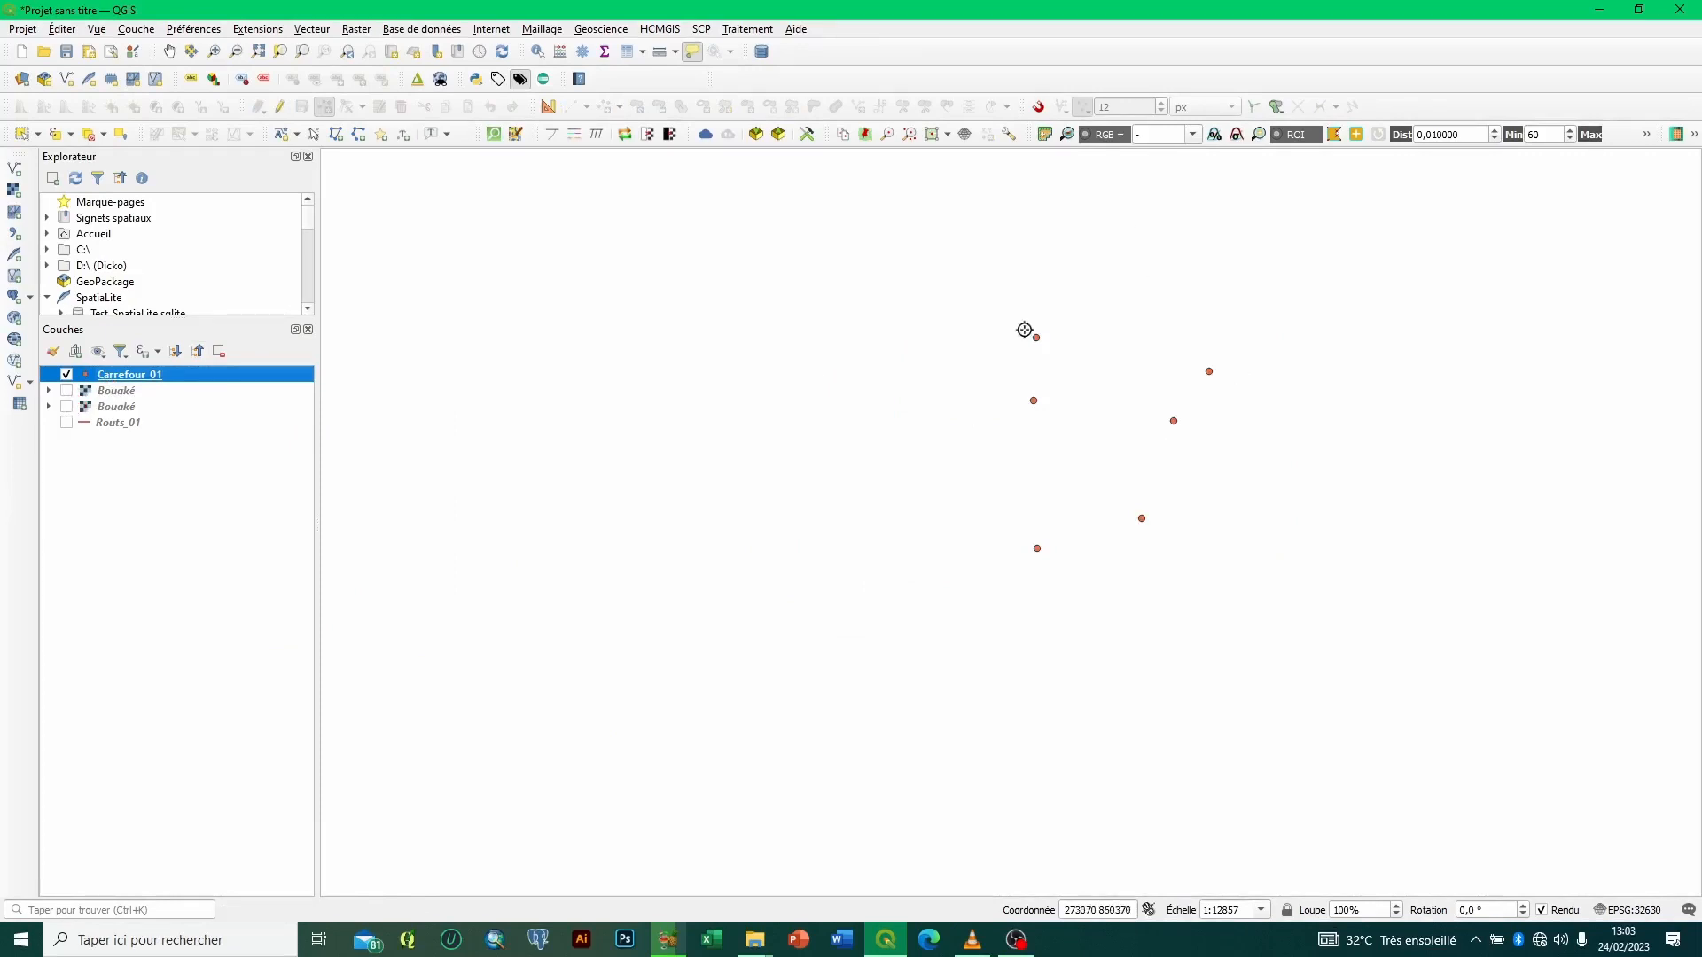